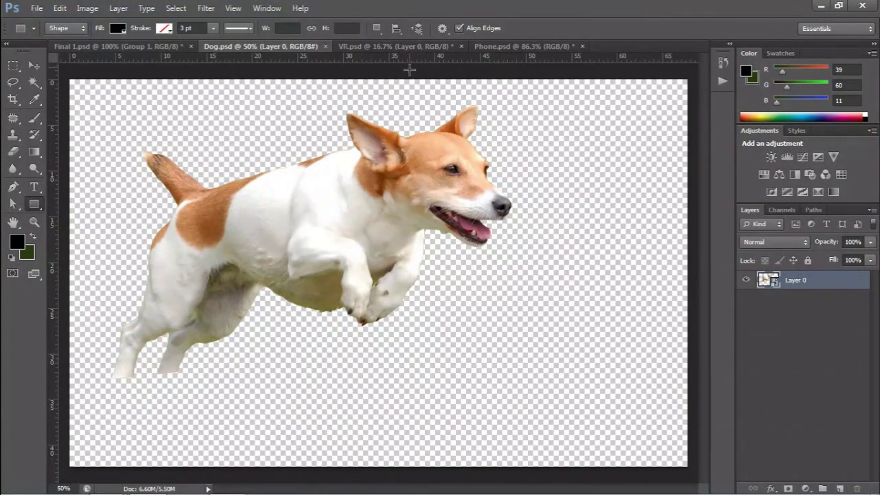
- From the Phone file, create a white 1800 × 1100 px blank document at 75 pixels/inch
left_click(381, 47)
left_click(523, 46)
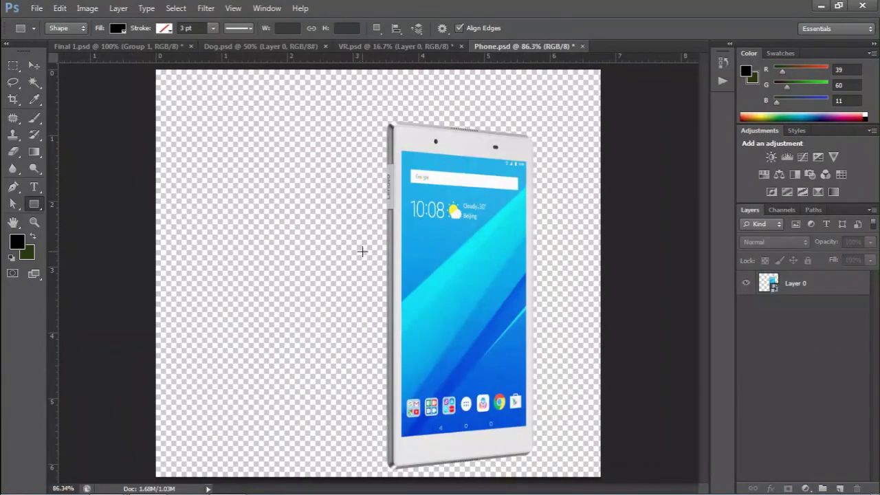
key("ctrl+n")
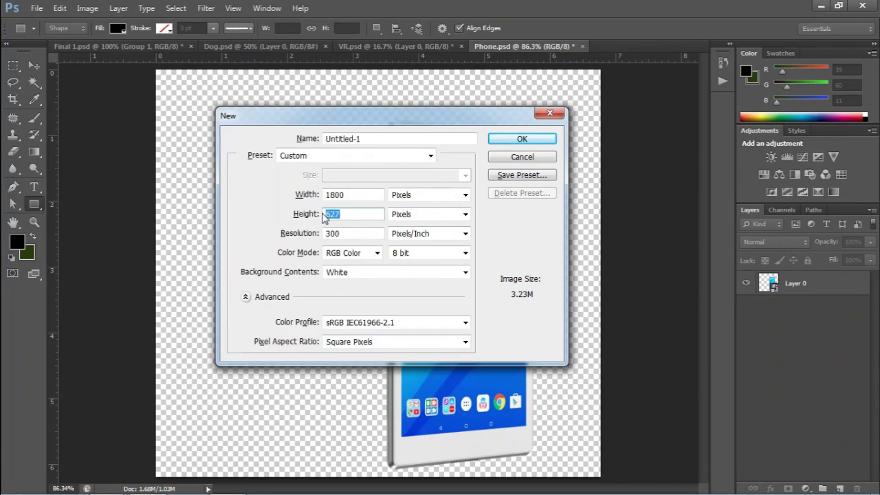
key("Tab")
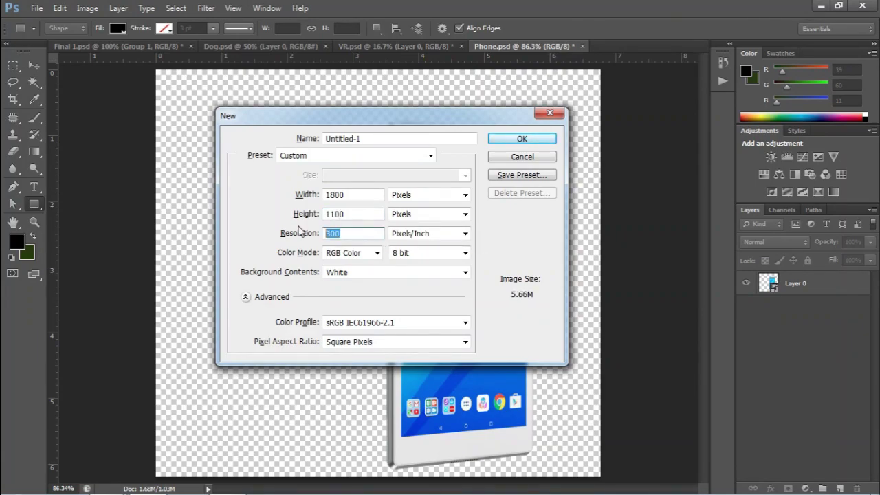
type("5")
left_click(371, 272)
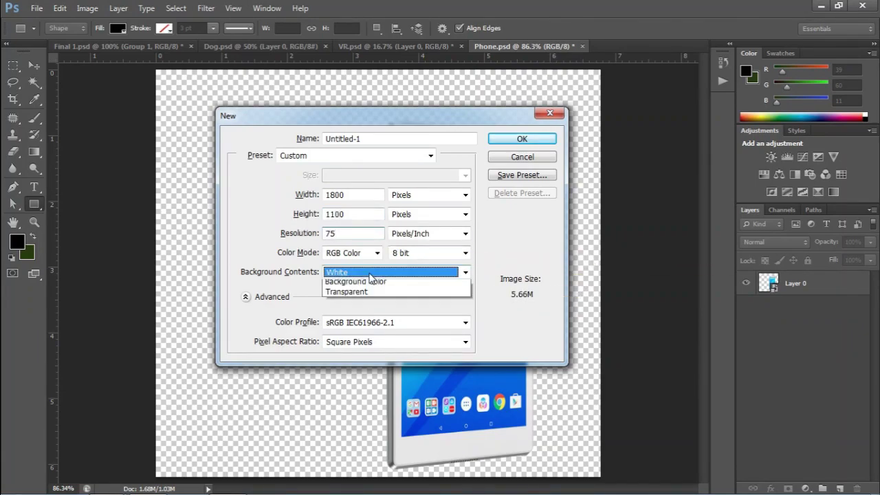
left_click(371, 277)
left_click(508, 141)
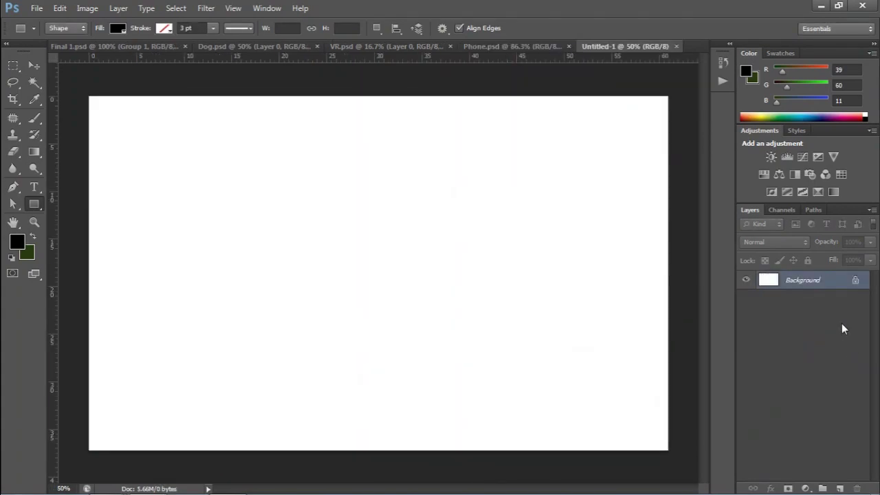
- Paste the tablet from Phone.psd into the new Untitled-1 document
left_click(502, 47)
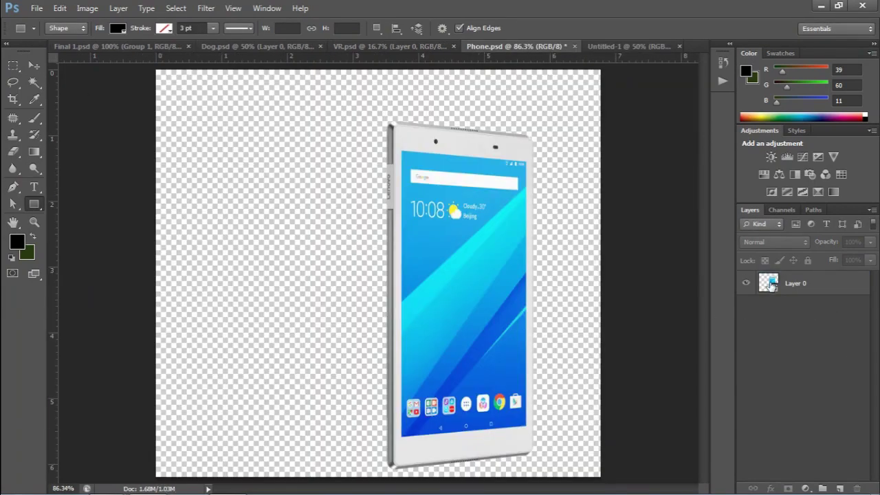
left_click(629, 47)
key("ctrl+v")
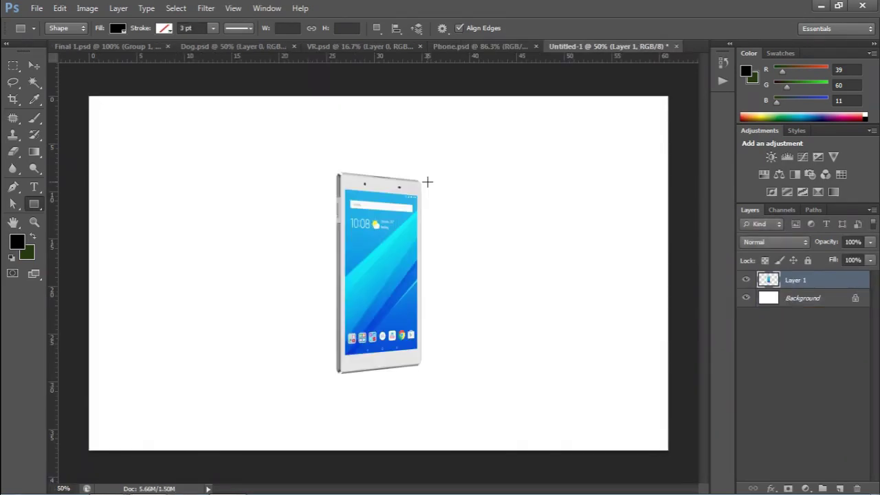
- Enlarge the tablet, flip it horizontally and tilt it about 2° near the right side
key("ctrl+t")
left_click_drag(380, 215, 462, 225)
left_click_drag(507, 181, 531, 113)
right_click(477, 238)
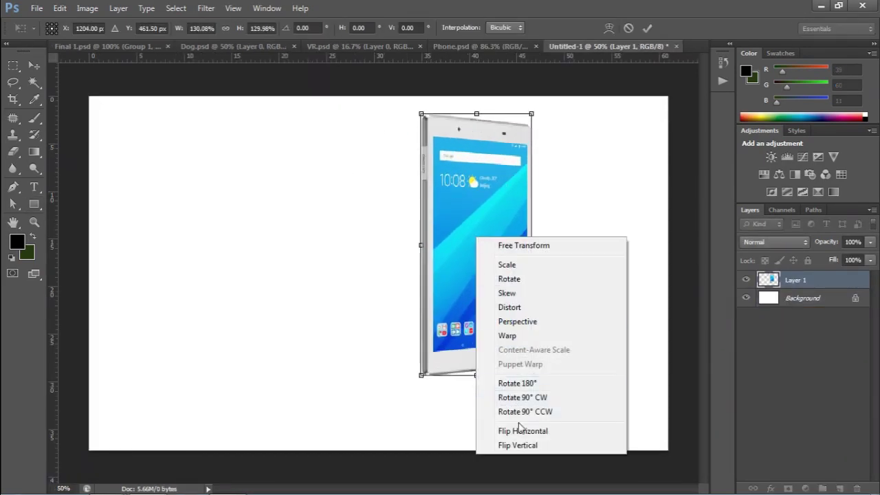
left_click(521, 430)
left_click_drag(513, 215, 520, 210)
left_click_drag(580, 377, 588, 416)
key("Return")
- Add an empty Layer 2 above the tablet
key("l")
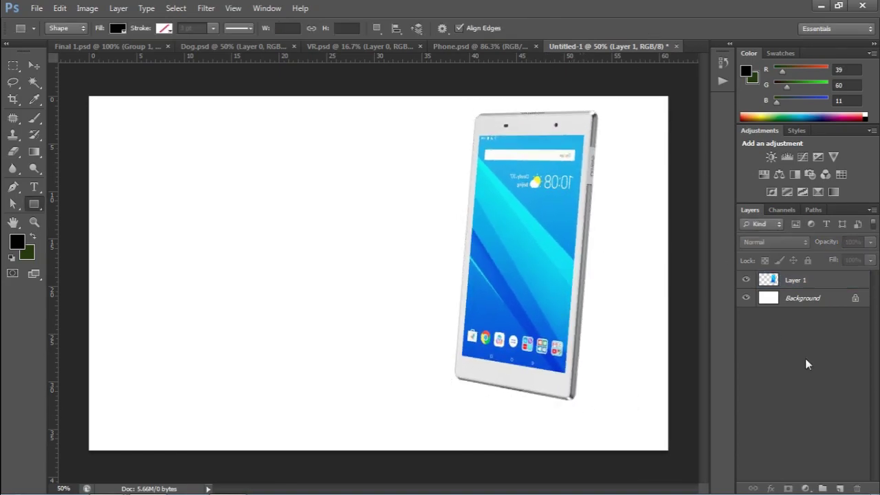
key("ctrl+0")
left_click(840, 488)
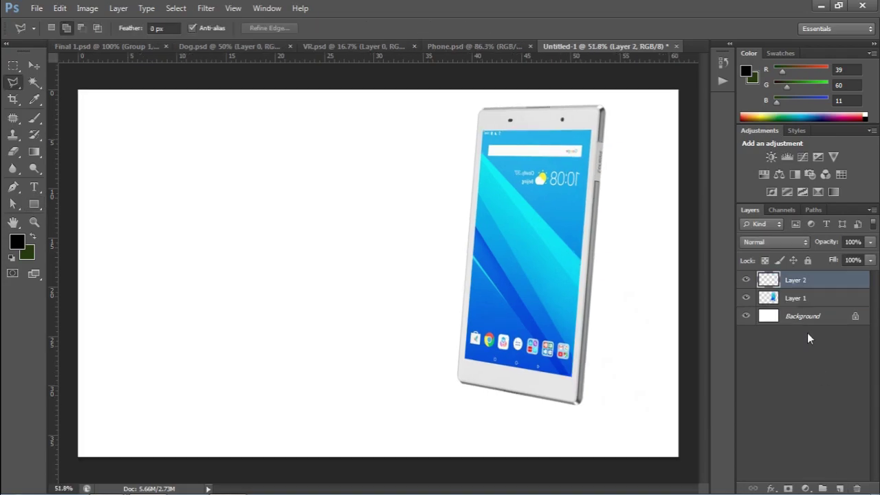
- Outline the tablet's screen with a Polygonal Lasso selection
right_click(16, 84)
left_click(65, 92)
scroll(606, 134, "up", 3)
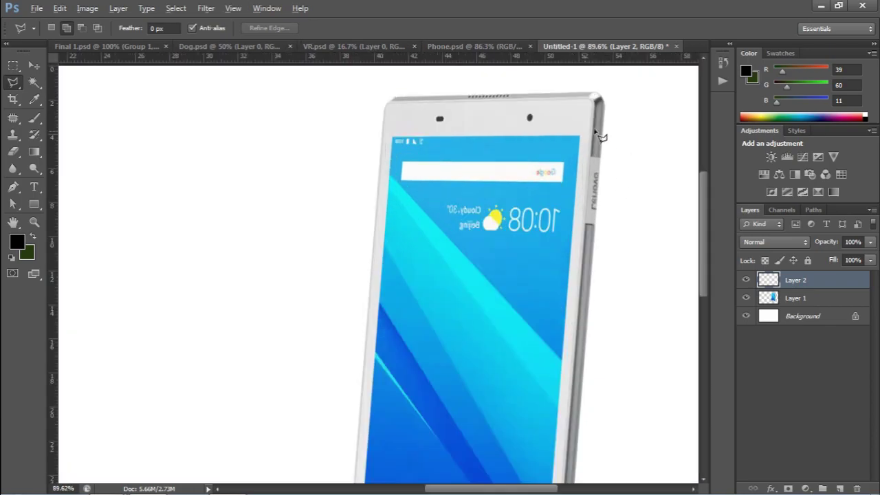
left_click(583, 138)
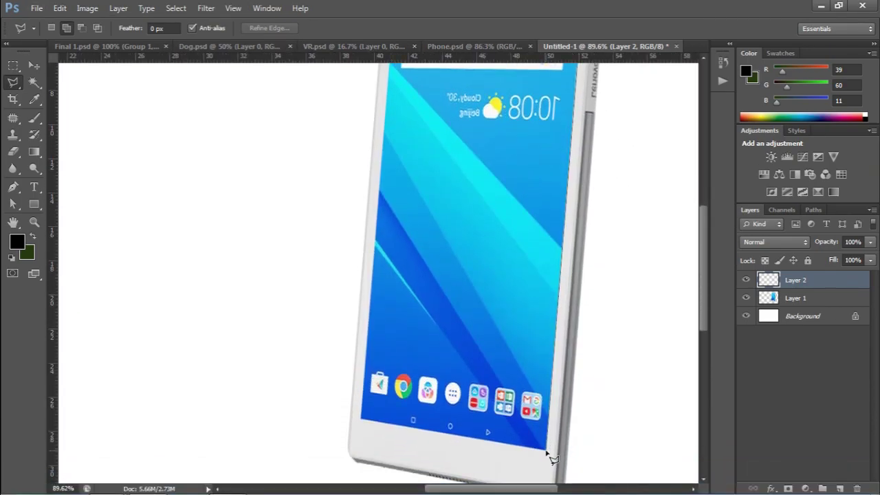
scroll(385, 206, "up", 3)
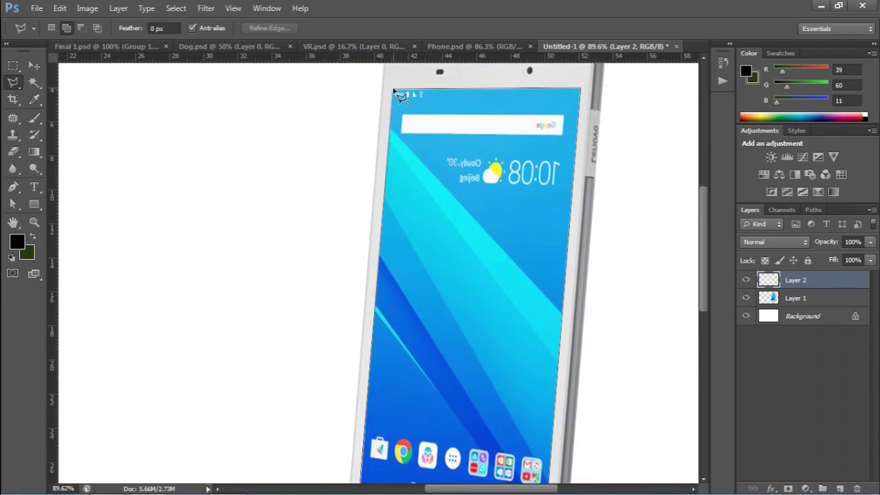
left_click(396, 90)
left_click(806, 488)
- Fill the screen selection with a black Solid Color layer named Screen fill
left_click(790, 205)
left_click(841, 108)
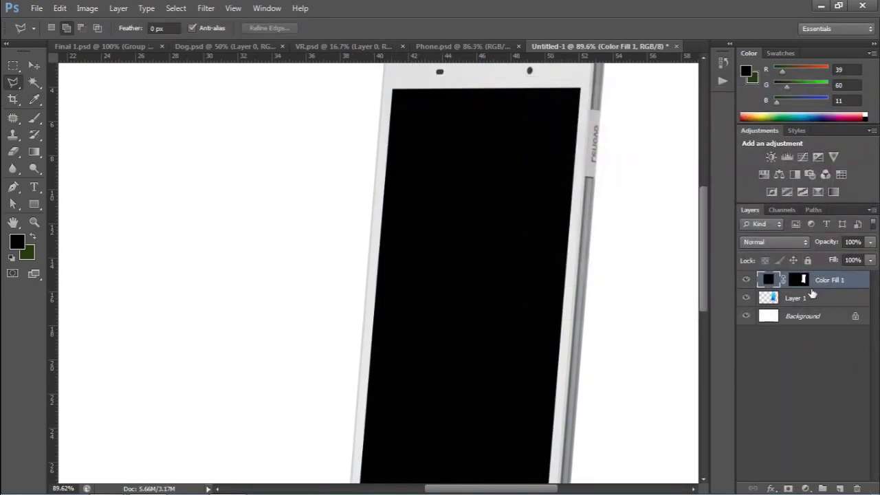
type("ll")
key("Return")
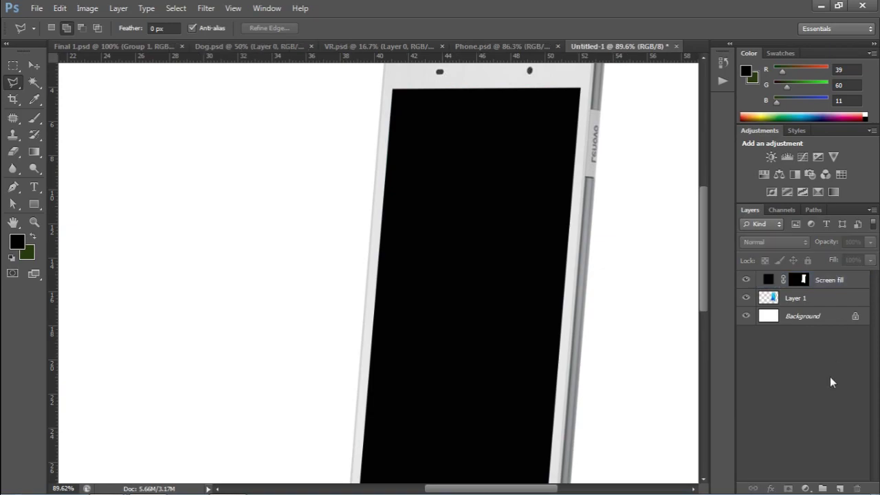
- Open the Youtube\3 folder holding the project images
scroll(389, 268, "down", 2)
left_click_drag(480, 492, 426, 492)
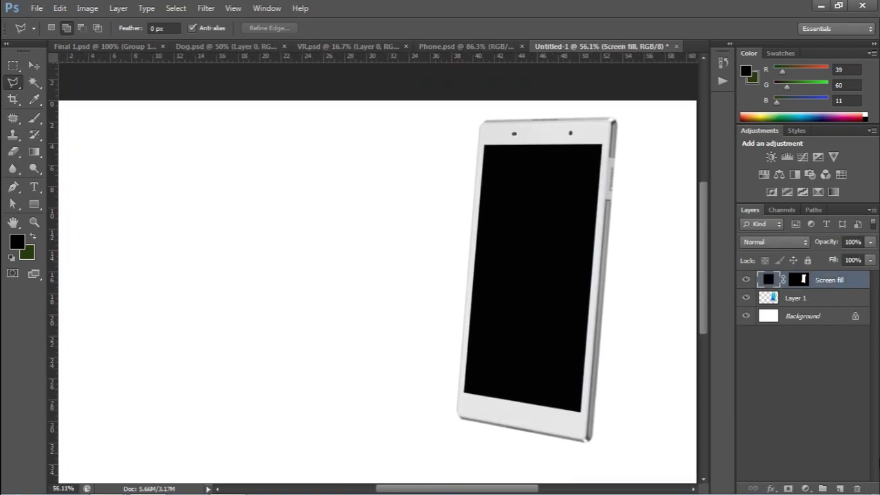
left_click(108, 489)
- Place the Screen Pic house photo, resized, over the tablet
double_click(565, 5)
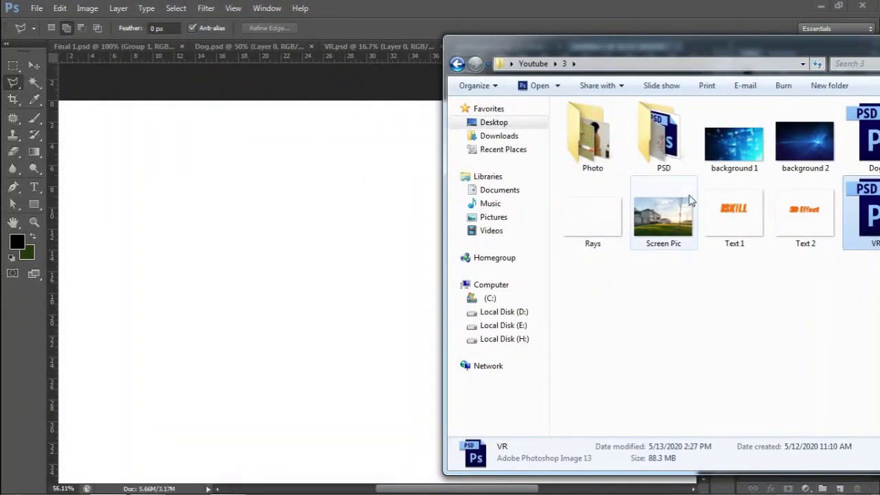
left_click_drag(665, 216, 371, 222)
left_click_drag(79, 74, 236, 177)
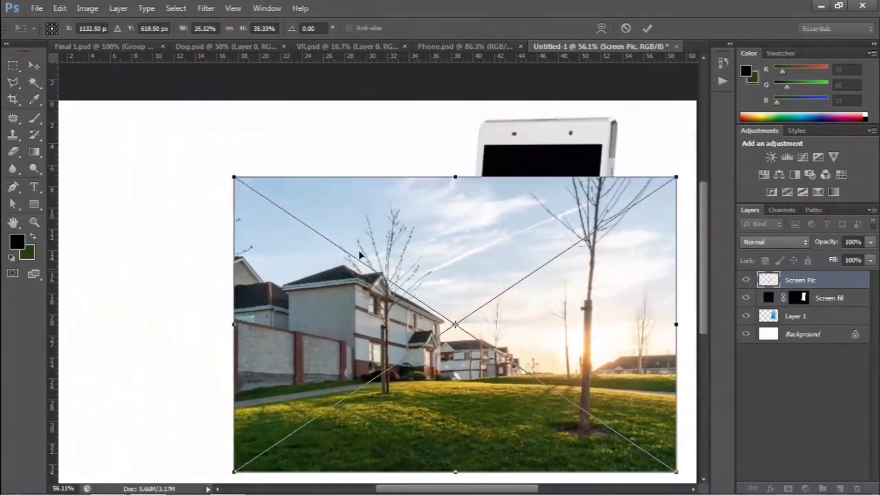
left_click_drag(485, 282, 514, 237)
left_click_drag(246, 128, 300, 132)
left_click(647, 29)
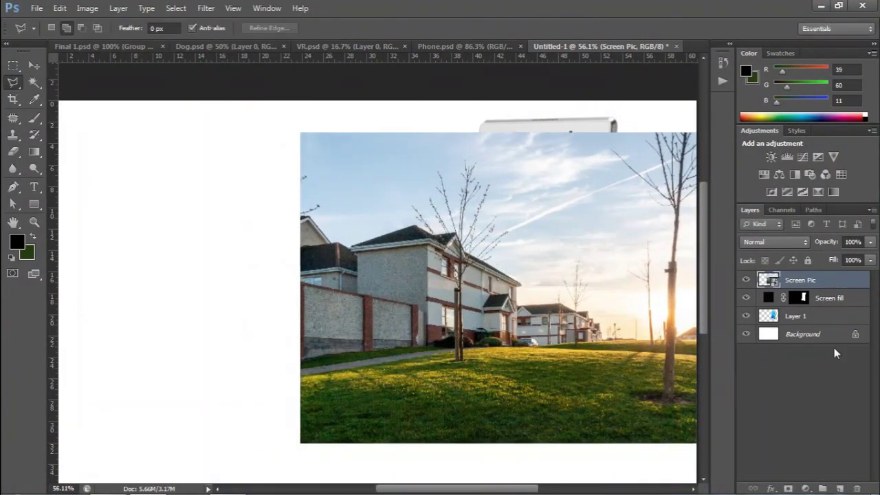
- Clip the house photo to the tablet screen and shift it up and sideways
right_click(812, 282)
left_click(705, 239)
key("ctrl+t")
left_click_drag(593, 271, 561, 257)
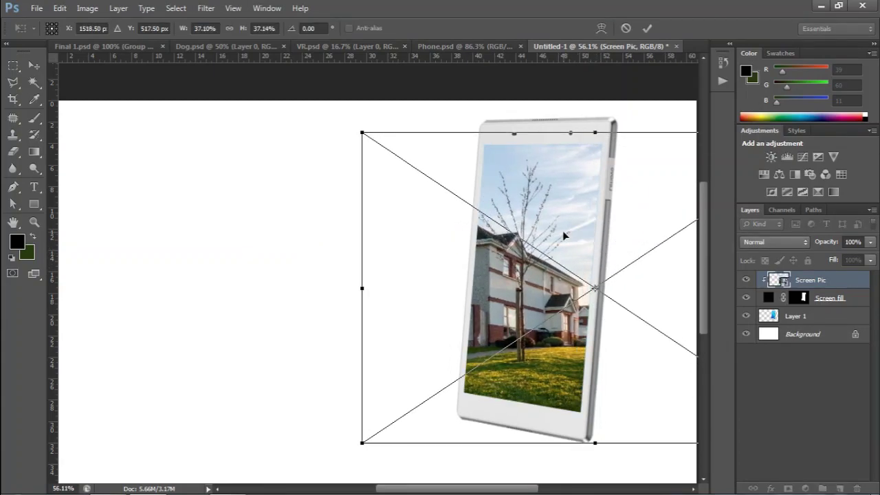
left_click_drag(560, 228, 568, 221)
left_click(648, 28)
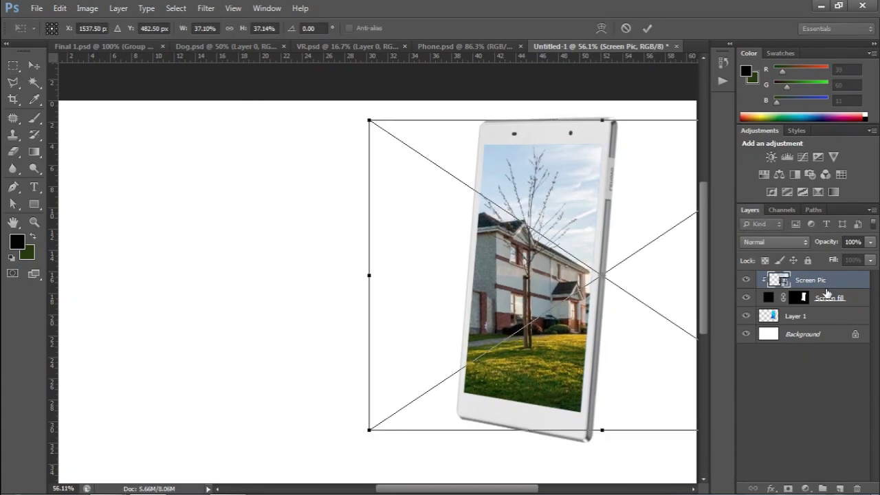
- Flip the house photo horizontally and reposition it inside the screen
right_click(509, 264)
left_click(551, 446)
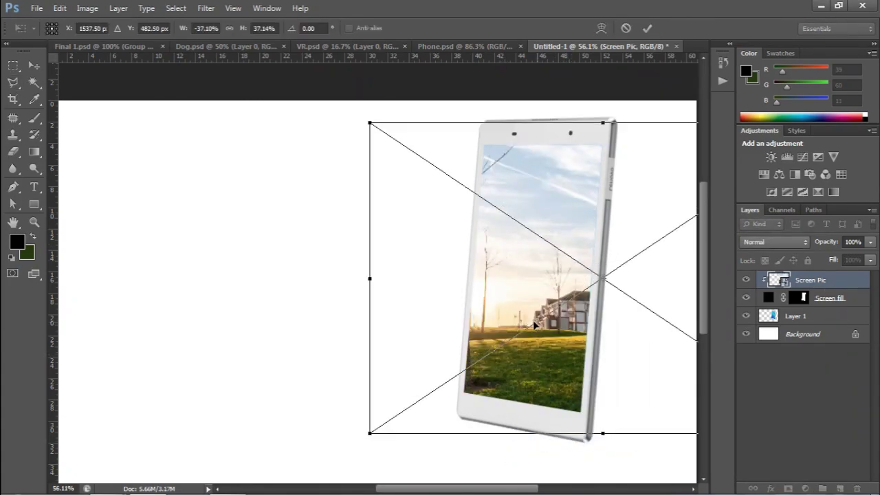
mouse_move(641, 325)
left_mouse_down()
mouse_move(514, 316)
mouse_move(522, 314)
left_mouse_up()
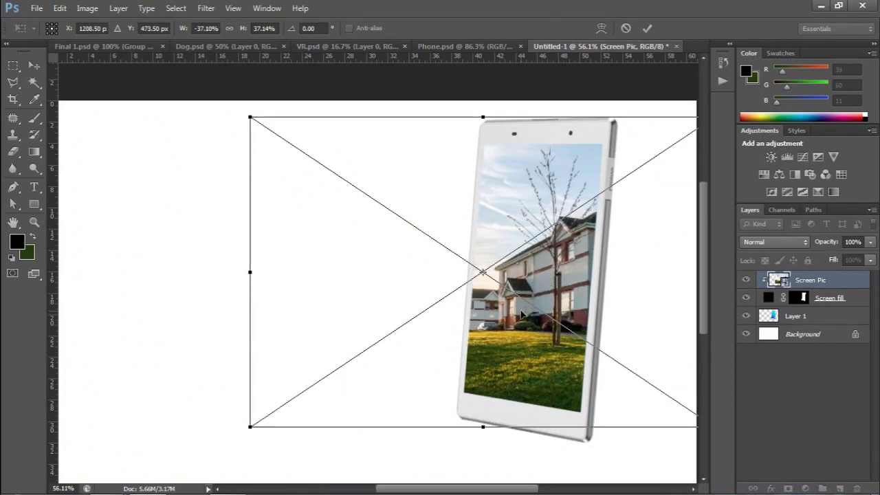
key("Return")
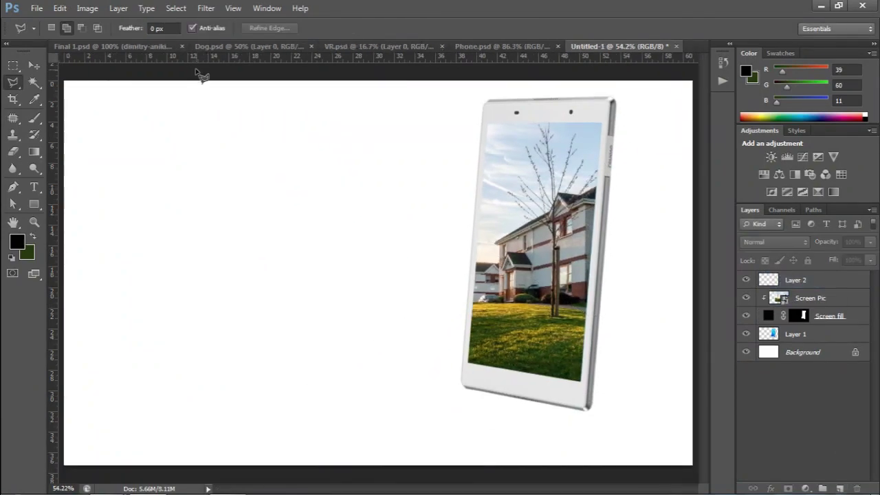
left_click(220, 46)
- Paste the dog onto Layer 2, mirror, shrink and tilt it so it leaps from the tablet screen
left_click(610, 46)
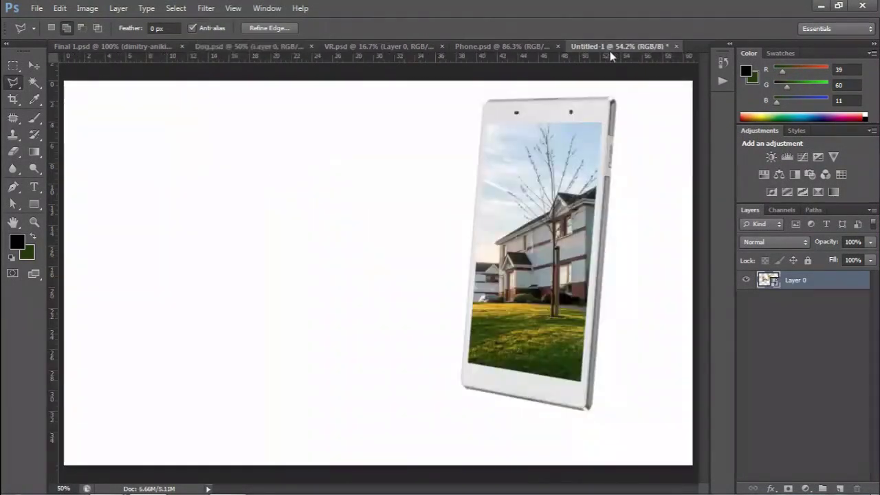
key("ctrl+v")
key("ctrl+t")
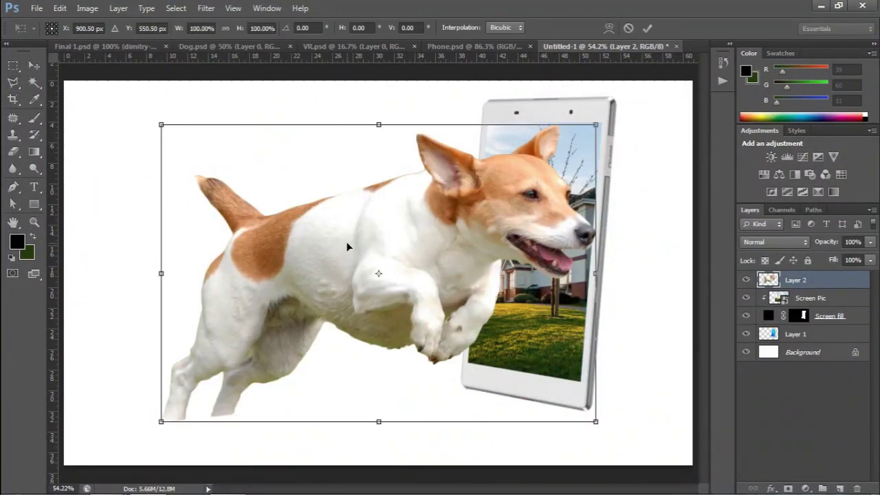
left_click_drag(600, 121, 424, 240)
right_click(309, 117)
left_click(353, 303)
left_click_drag(353, 303, 454, 264)
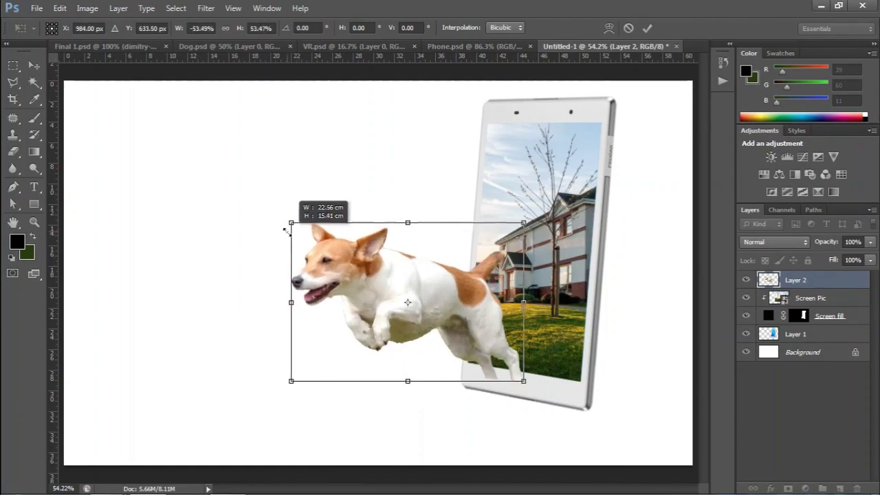
left_click_drag(261, 202, 304, 226)
left_click_drag(475, 248, 490, 240)
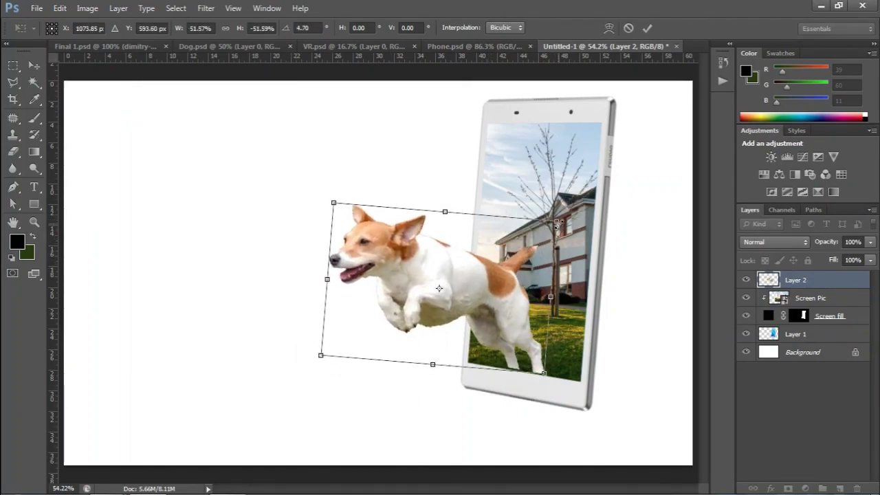
left_click_drag(548, 290, 549, 300)
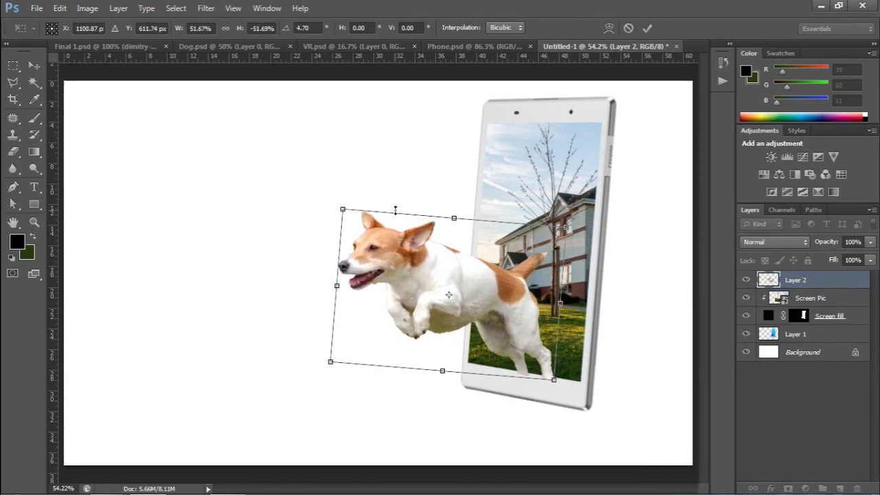
left_click(647, 27)
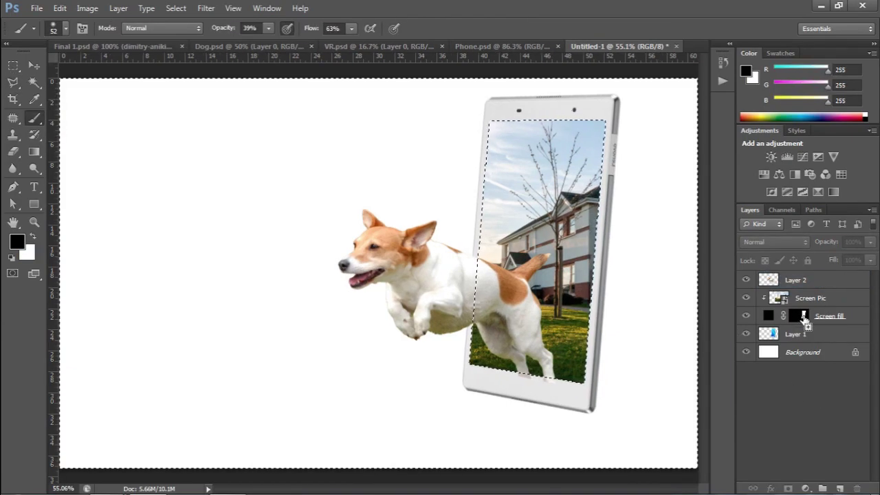
- Paint white at 100% opacity over the tablet bezel below the dog's feet
left_click(798, 281)
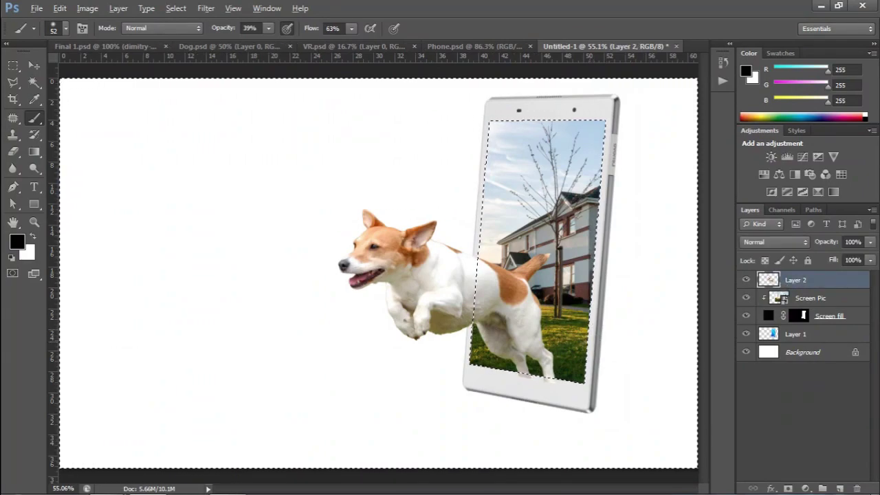
scroll(617, 346, "up", 5)
scroll(512, 372, "up", 2)
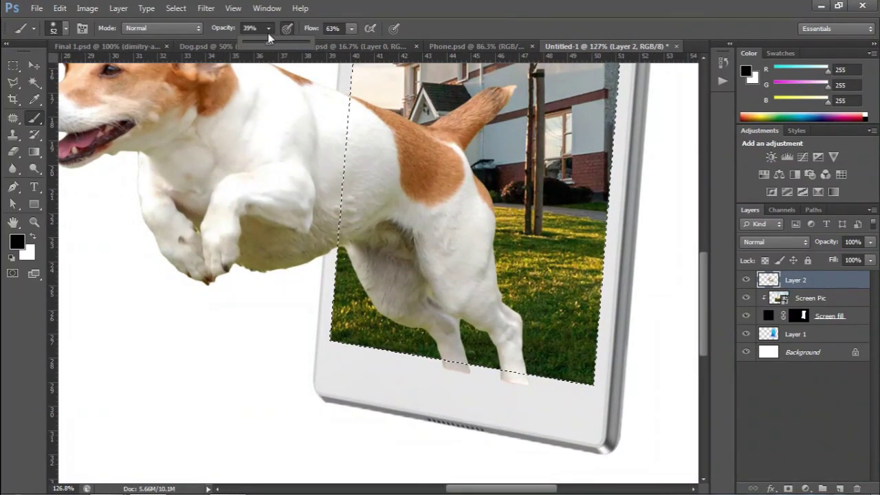
left_click_drag(269, 30, 350, 45)
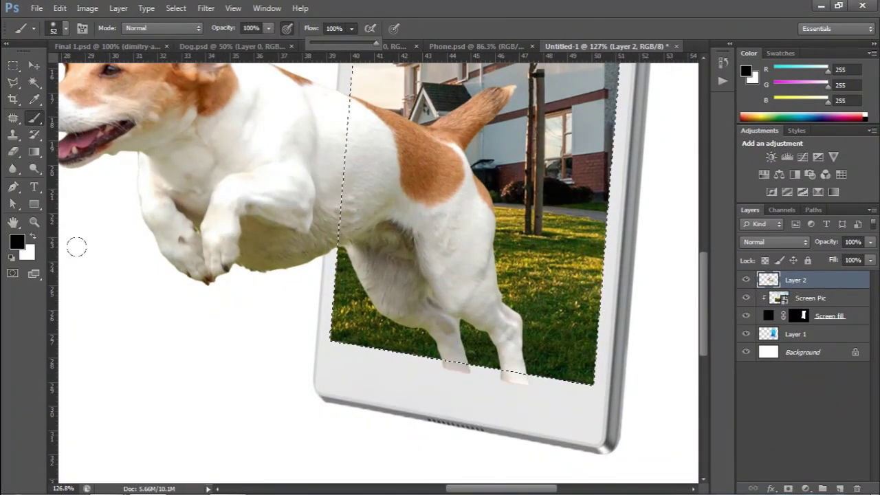
left_click(31, 238)
left_click_drag(466, 379, 472, 366)
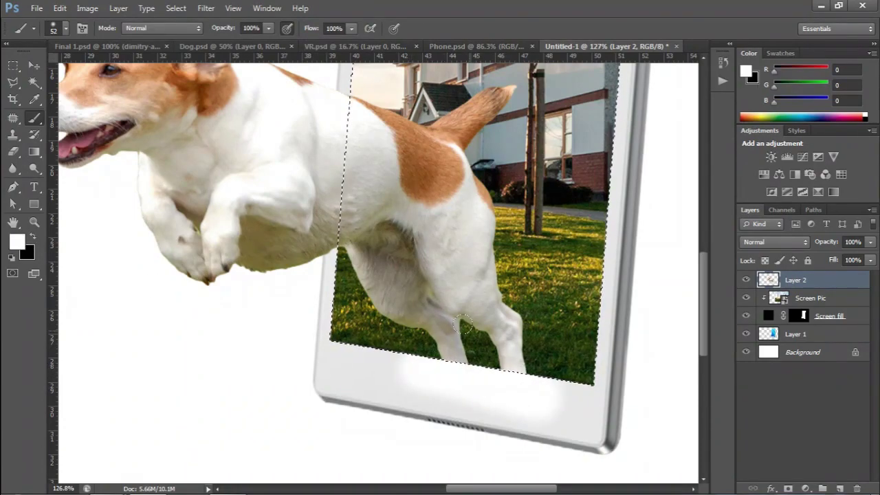
scroll(434, 357, "down", 5)
scroll(475, 323, "up", 1)
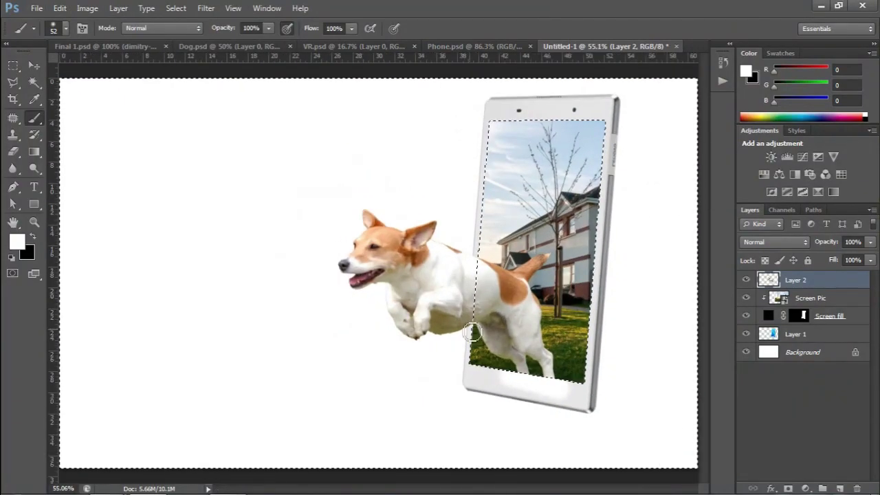
- Rename the layers Dog and Phone and add a new empty layer above Dog
double_click(810, 282)
type("Dog")
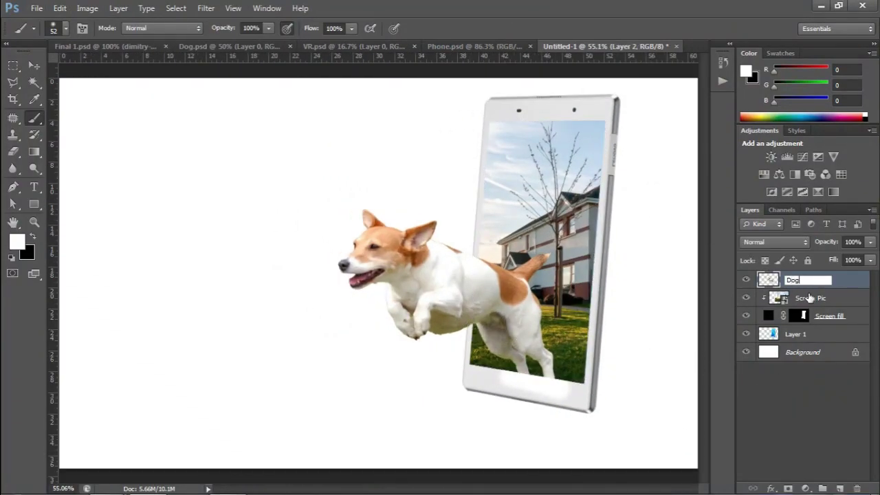
key("Return")
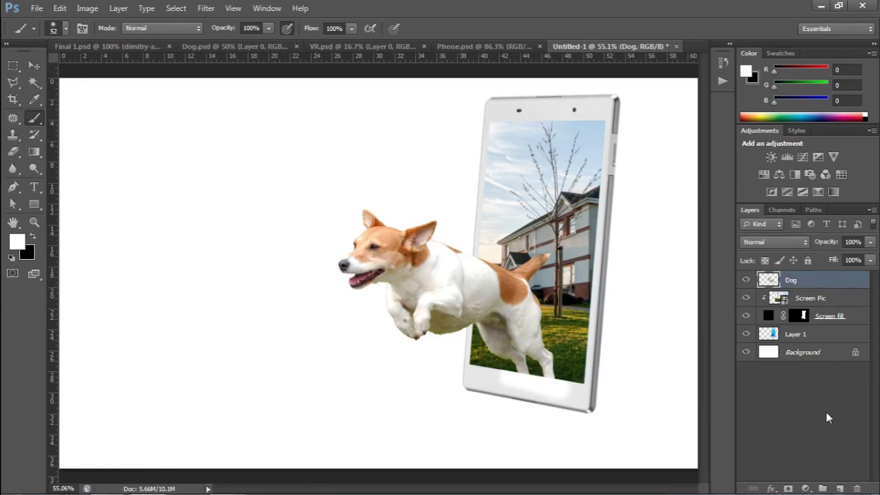
double_click(798, 336)
type("Phone")
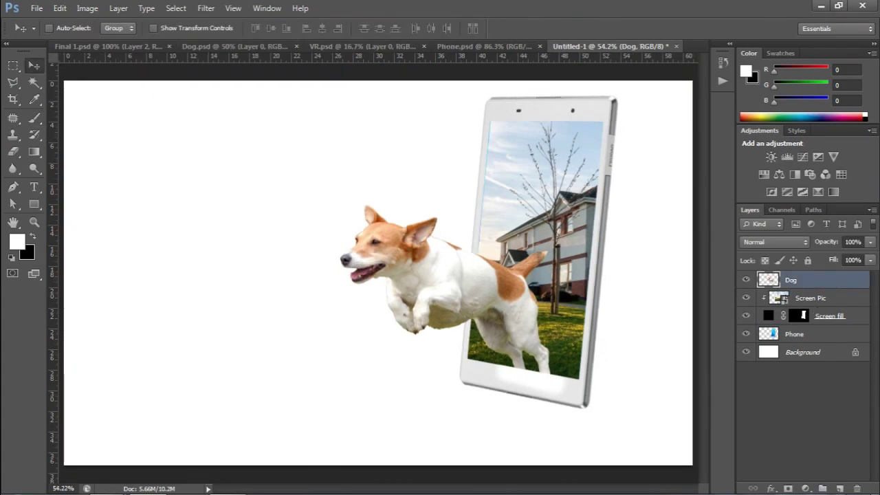
left_click(794, 282)
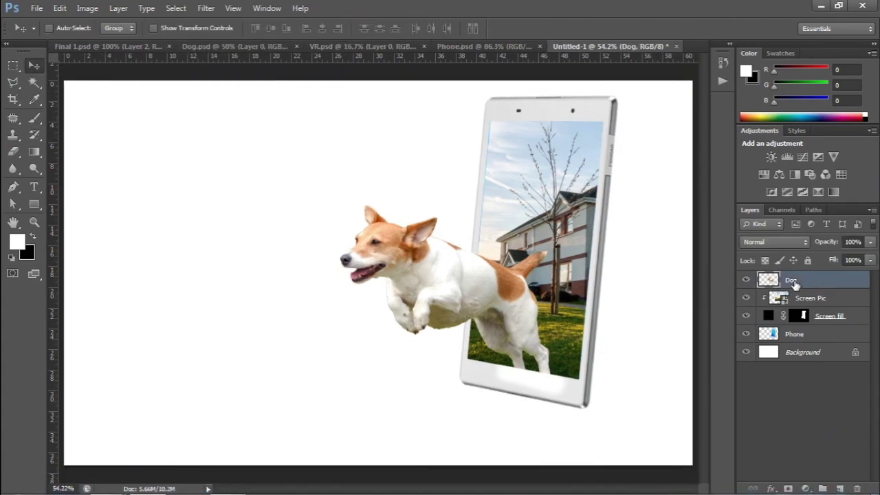
left_click(841, 488)
type("Boy")
- Name the new layer Boy and paste the VR-headset boy into it
key("Return")
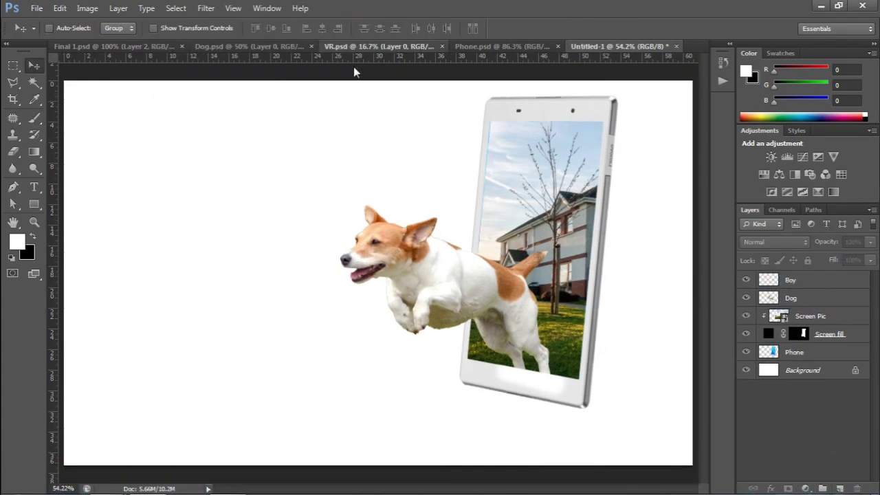
left_click(353, 46)
left_click(604, 46)
left_click(791, 280)
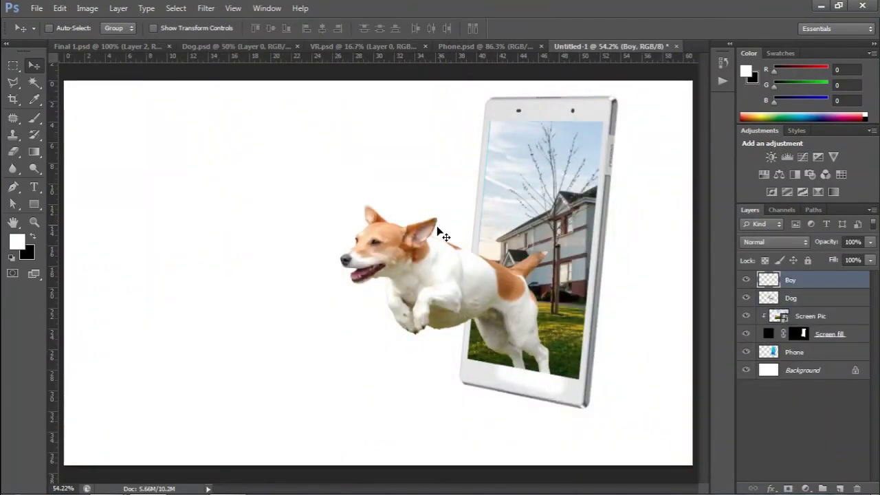
scroll(442, 236, "down", 2)
key("ctrl+v")
- Scale the boy, flip him horizontally and tilt him at left, reaching toward the dog
key("ctrl+t")
mouse_move(138, 128)
left_mouse_down()
mouse_move(104, 104)
mouse_move(169, 168)
mouse_move(94, 102)
left_mouse_up()
right_click(323, 307)
left_click(413, 279)
scroll(324, 295, "up", 2)
scroll(321, 286, "down", 1)
left_click_drag(415, 475, 472, 468)
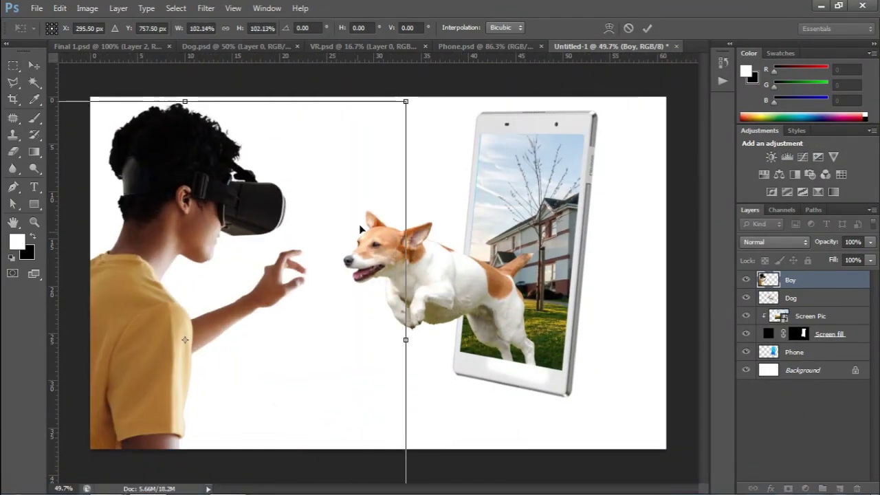
mouse_move(406, 105)
left_mouse_down()
mouse_move(413, 129)
mouse_move(421, 122)
left_mouse_up()
key("Return")
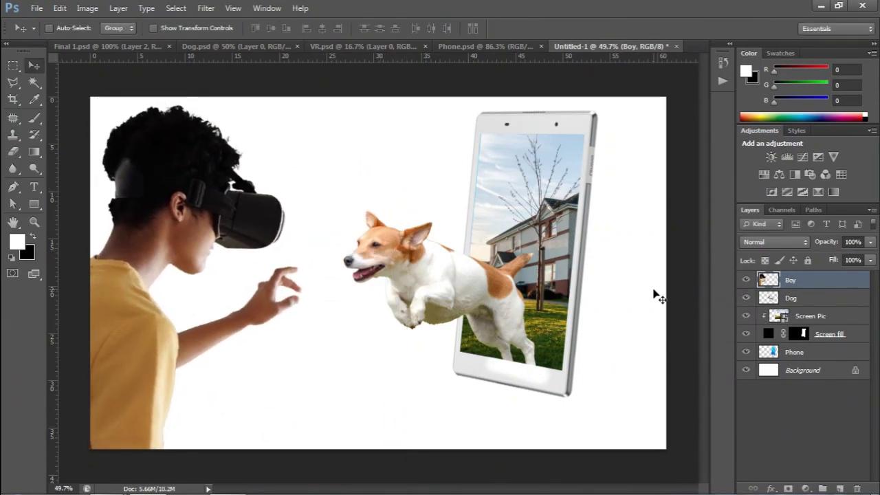
- Shrink the dog to about 98% and rotate it 1.4 degrees
left_click(800, 299)
key("ctrl+t")
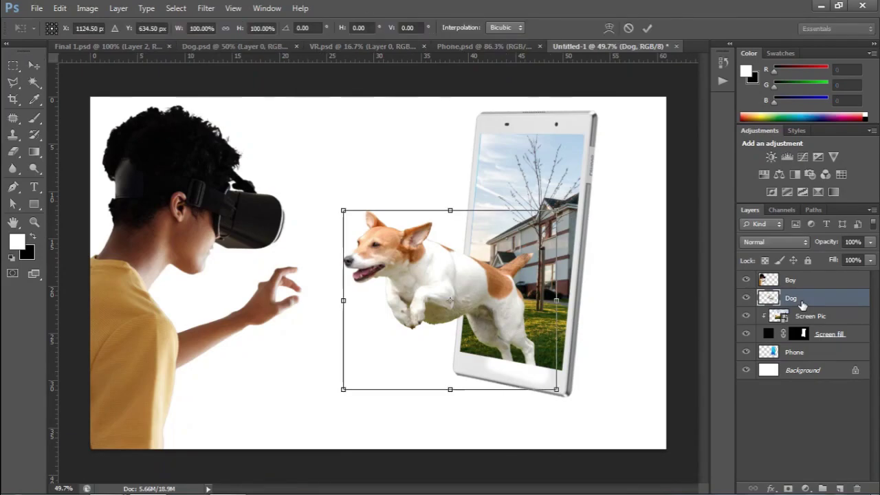
left_click_drag(346, 211, 348, 215)
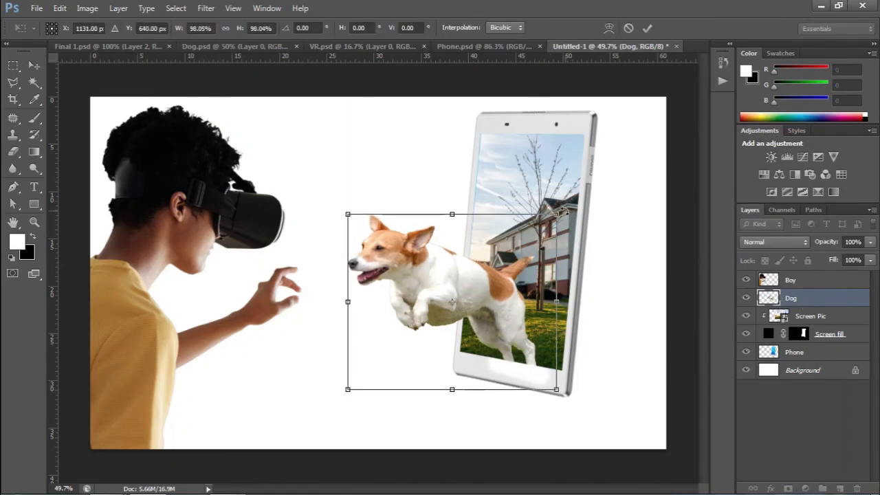
left_click_drag(564, 211, 571, 214)
key("Return")
scroll(484, 341, "up", 2)
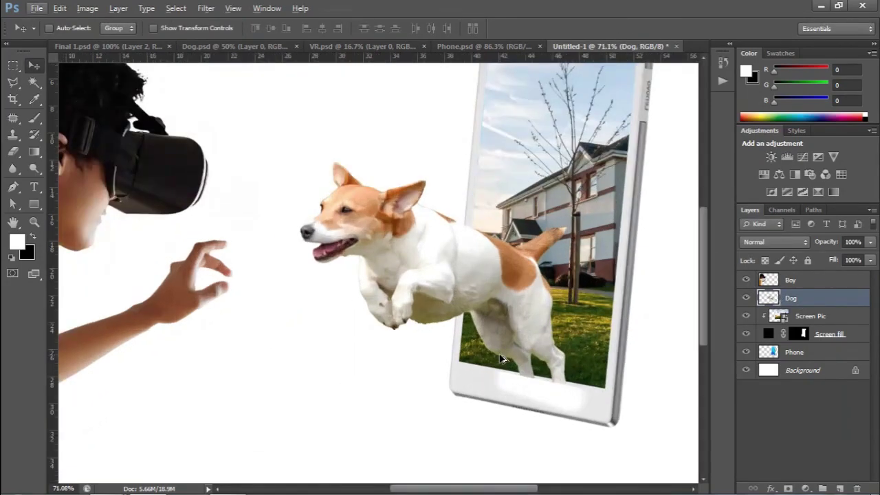
scroll(485, 342, "down", 2)
scroll(485, 341, "up", 3)
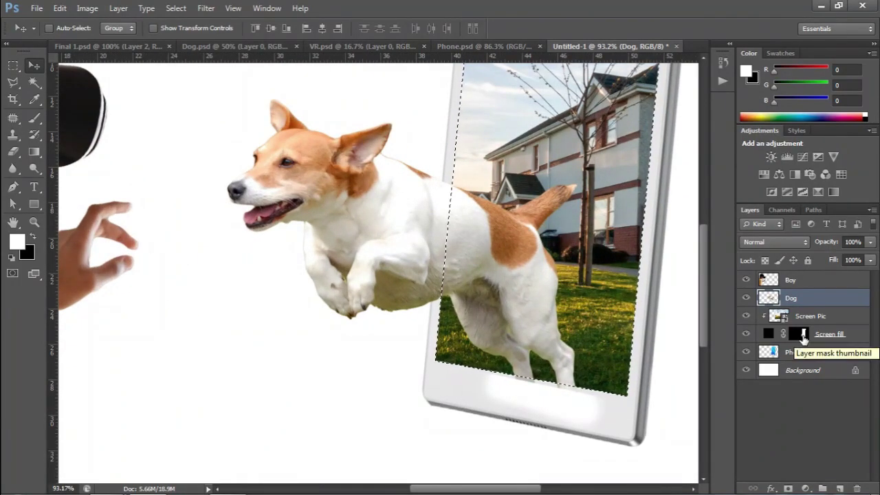
key("b")
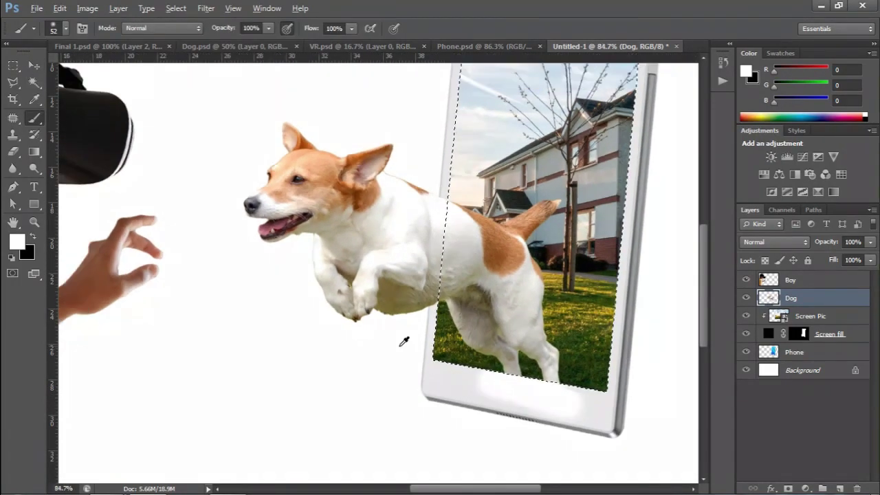
scroll(403, 337, "down", 5)
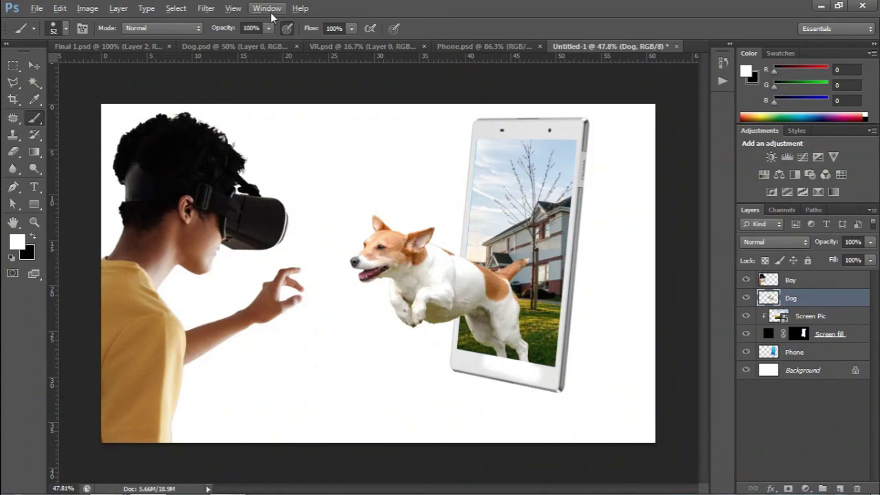
scroll(271, 130, "up", 1)
- Add a Gradient Fill layer above the Background layer
left_click(805, 370)
left_click(840, 488)
left_click(806, 488)
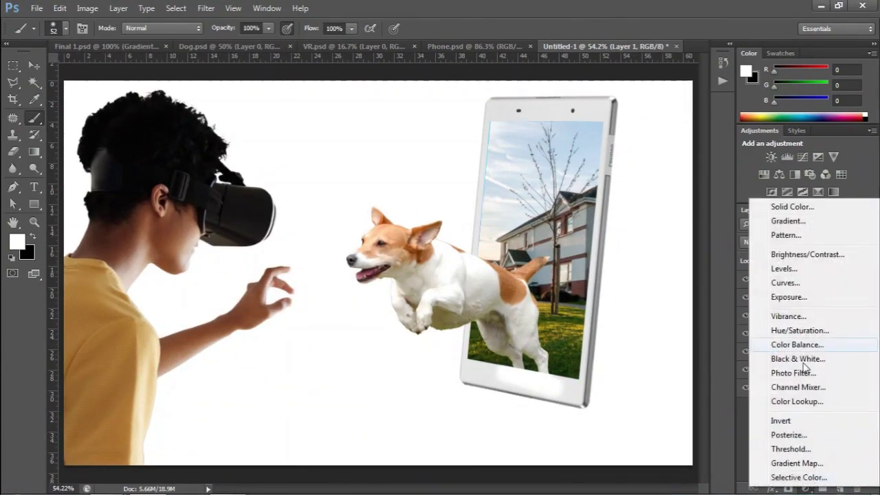
left_click(798, 221)
- Set the gradient to #63c9e0 fading to transparent, with the midpoint at 74%
left_click(660, 110)
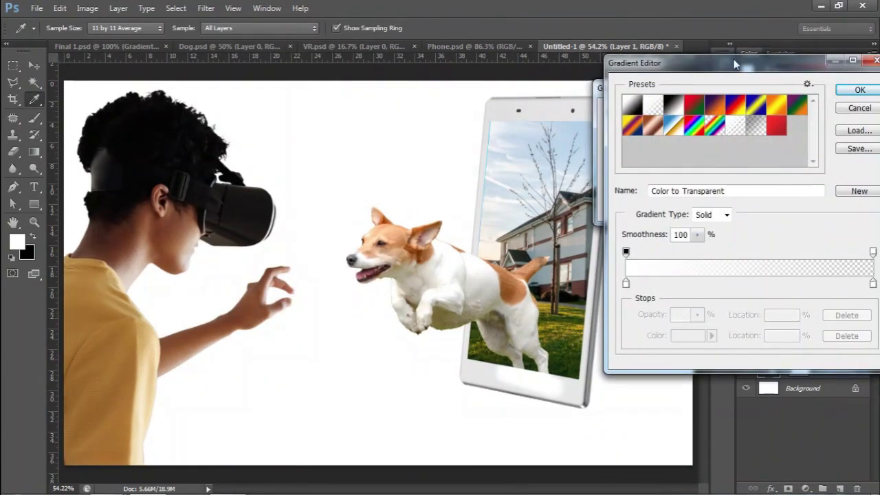
left_click_drag(735, 64, 659, 29)
left_click(550, 248)
double_click(551, 247)
type("63")
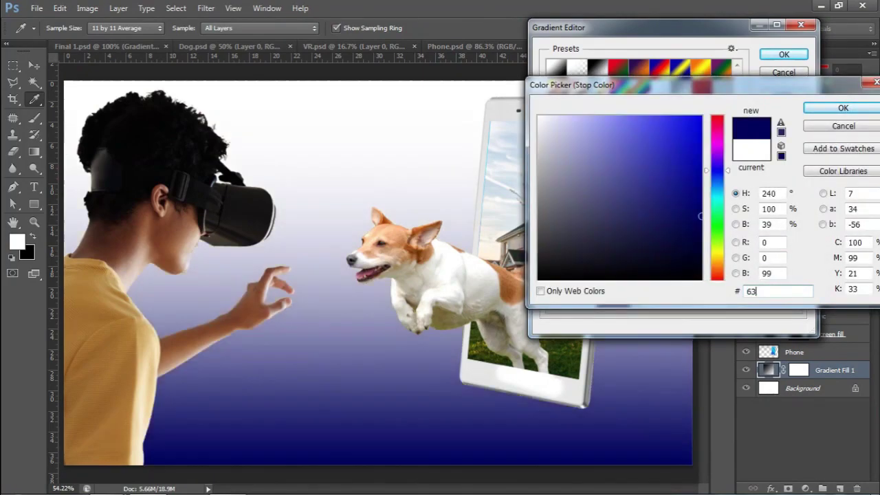
type("c9")
type("e0")
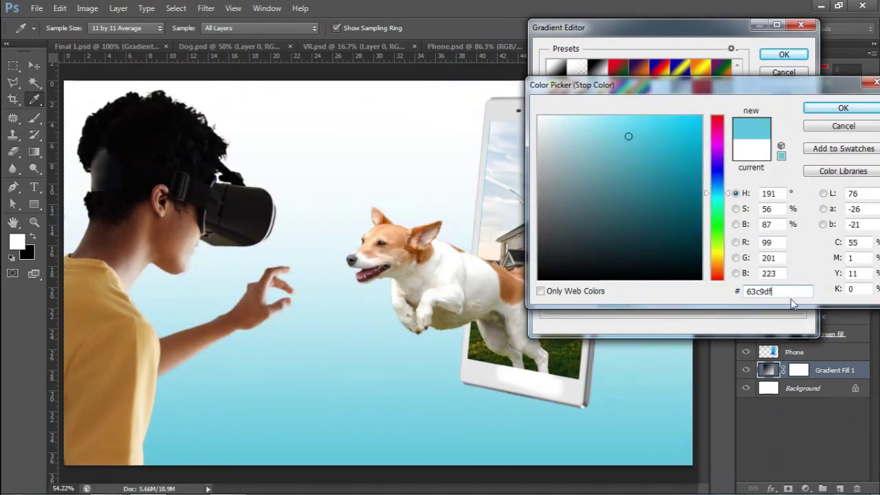
key("Return")
left_click_drag(679, 249, 749, 248)
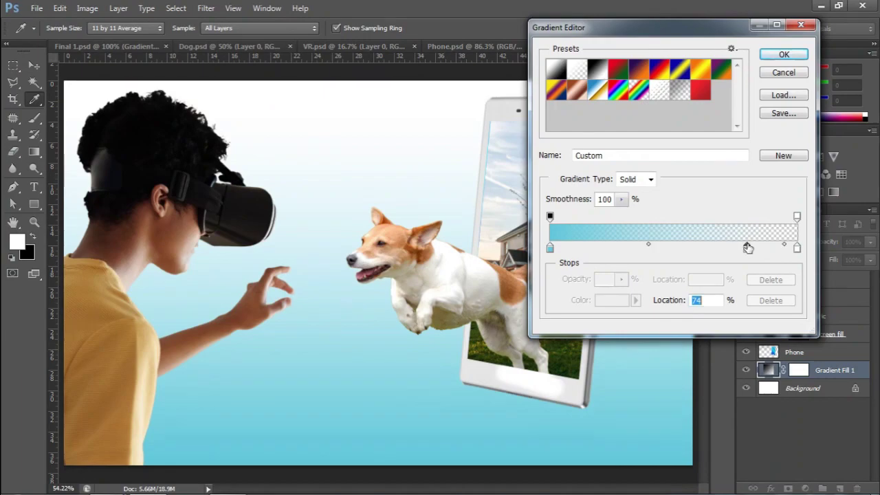
left_click(784, 54)
- Make the gradient radial, reversed, scale 140, and add an empty layer above it
left_click(667, 132)
left_click(653, 159)
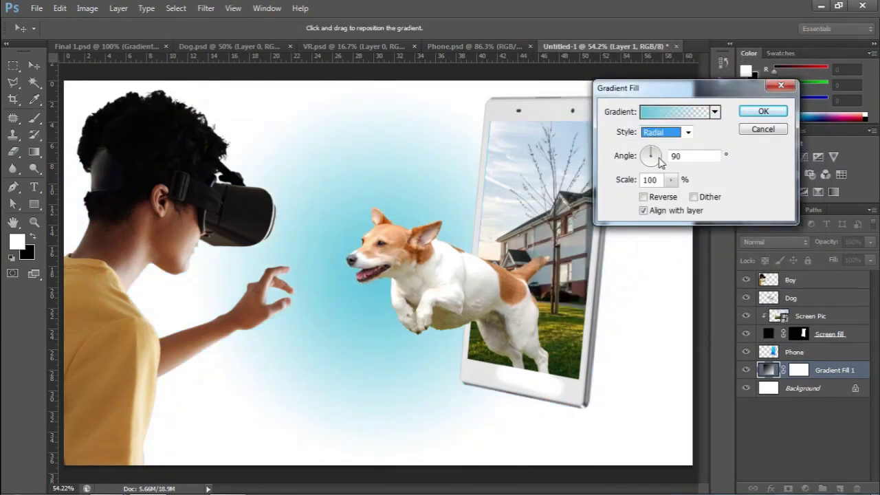
left_click(645, 197)
mouse_move(670, 180)
left_mouse_down()
mouse_move(677, 198)
mouse_move(667, 198)
left_mouse_up()
type("140")
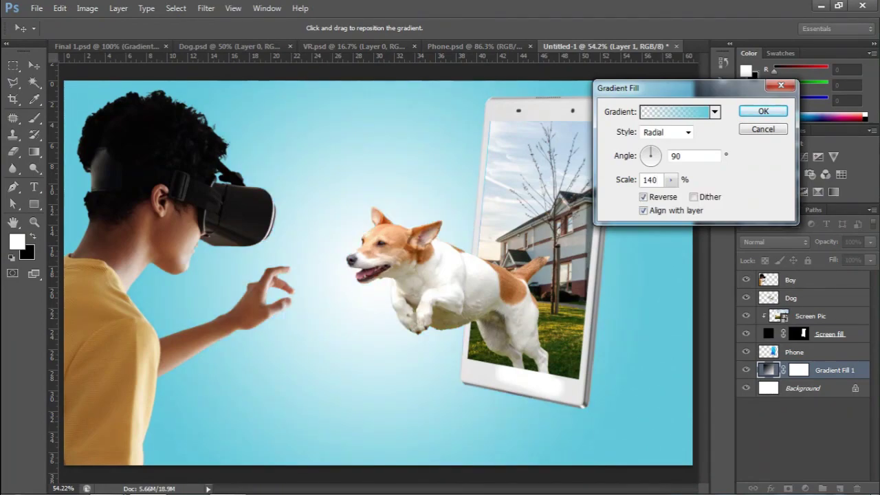
left_click(760, 112)
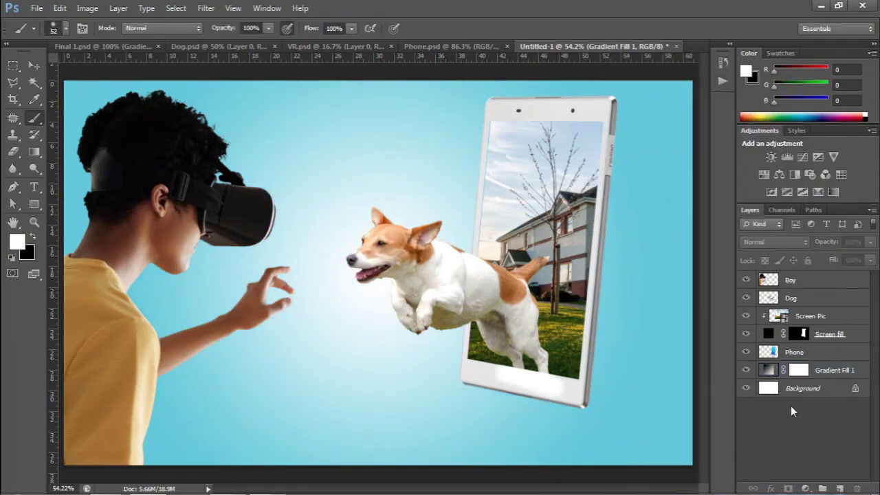
left_click(840, 488)
type("Phone shadow")
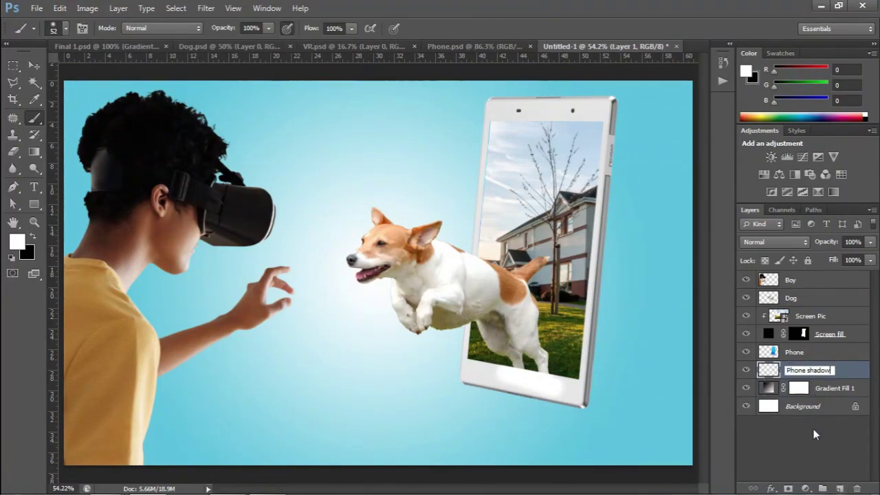
- Name the layer Phone shadow and fill it with a black phone-shaped silhouette
left_click(813, 429)
left_click(772, 352, "ctrl")
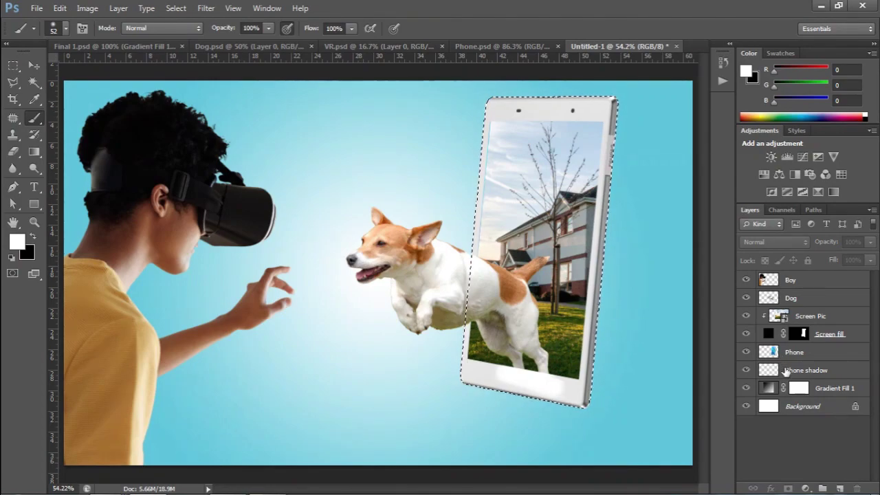
left_click(786, 370)
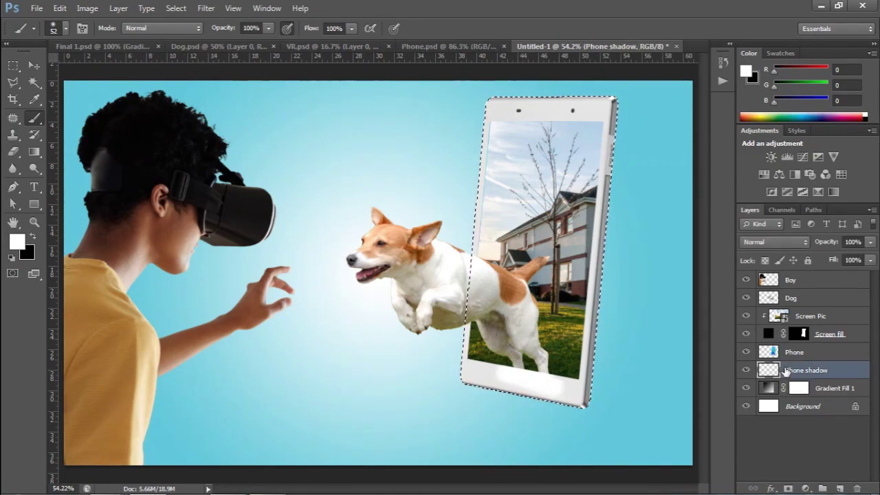
key("ctrl+BackSpace")
key("ctrl+d")
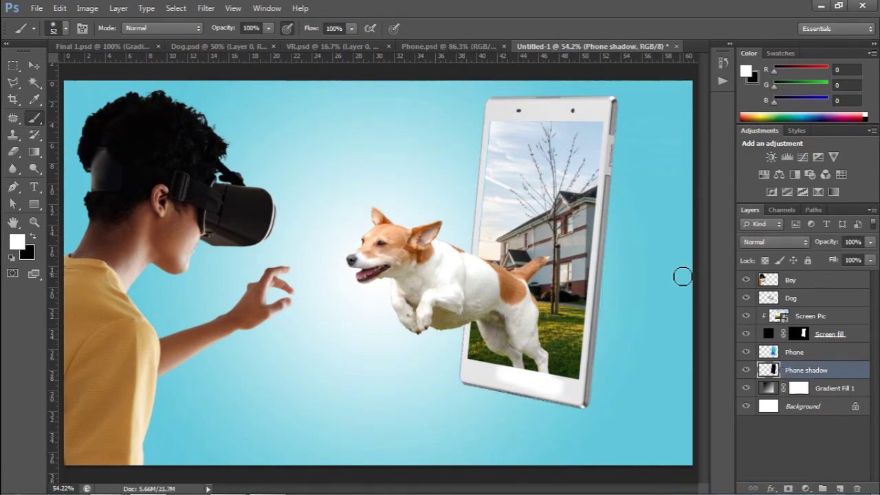
- Skew the black silhouette into a slanted shadow stretching right from the tablet's base
key("ctrl+t")
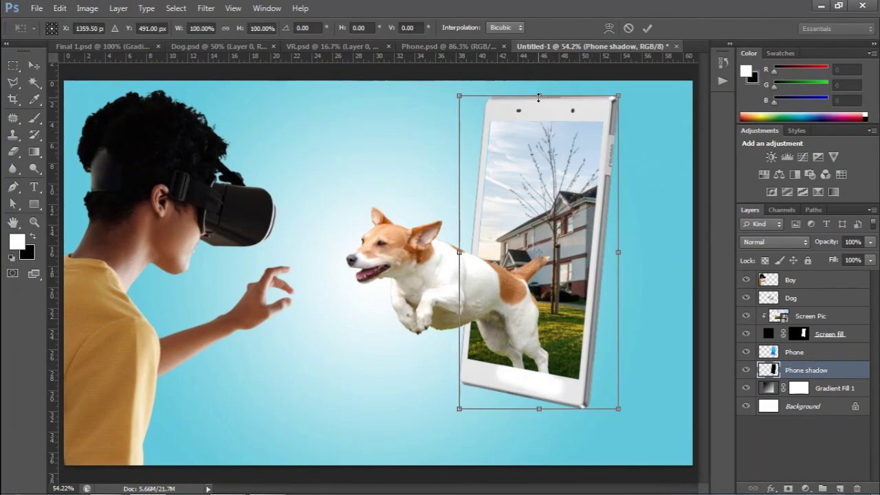
mouse_move(540, 99)
left_mouse_down()
mouse_move(659, 289)
mouse_move(672, 284)
left_mouse_up()
left_click_drag(460, 409, 440, 395)
left_click_drag(616, 411, 628, 420)
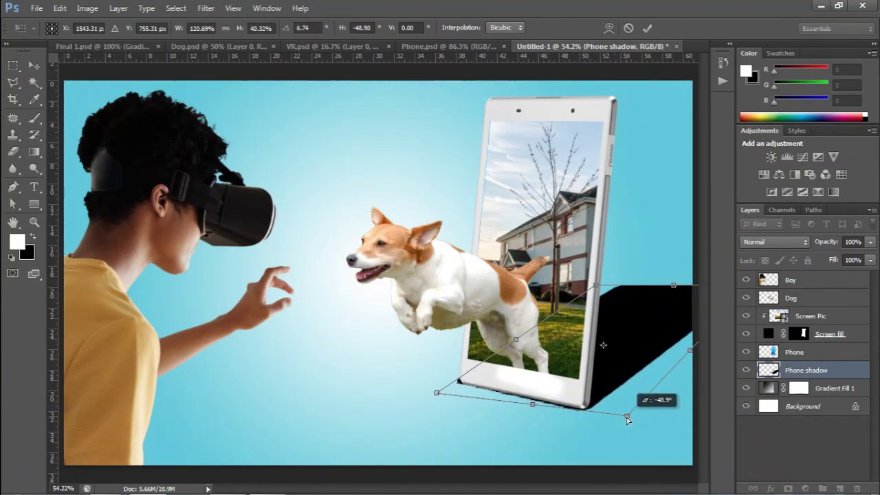
scroll(236, 393, "down", 2)
left_click_drag(686, 283, 681, 297)
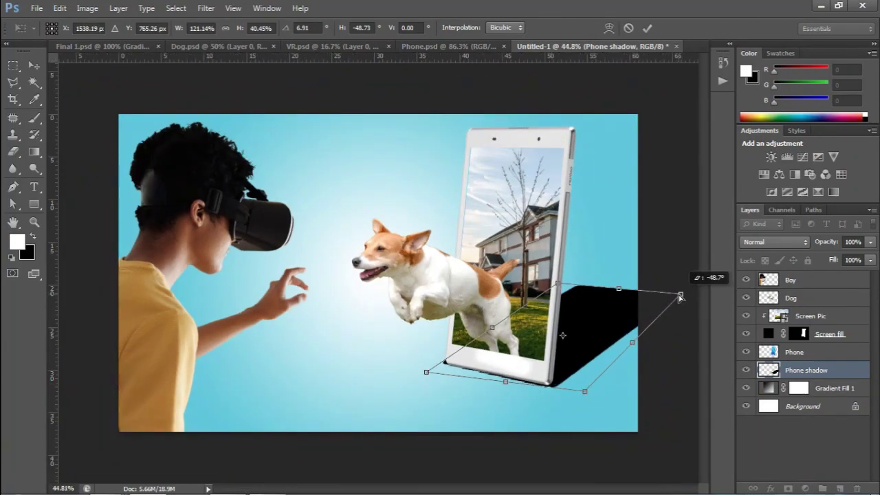
left_click(647, 28)
scroll(538, 377, "up", 2)
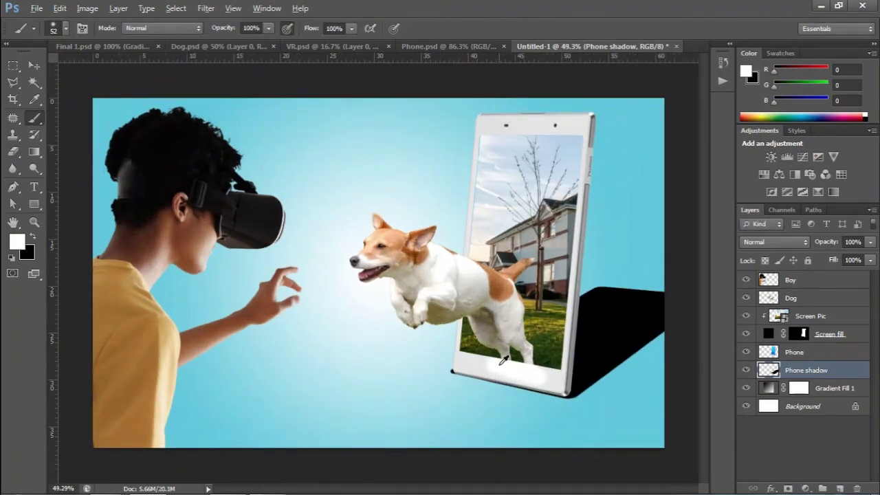
left_click_drag(465, 488, 503, 488)
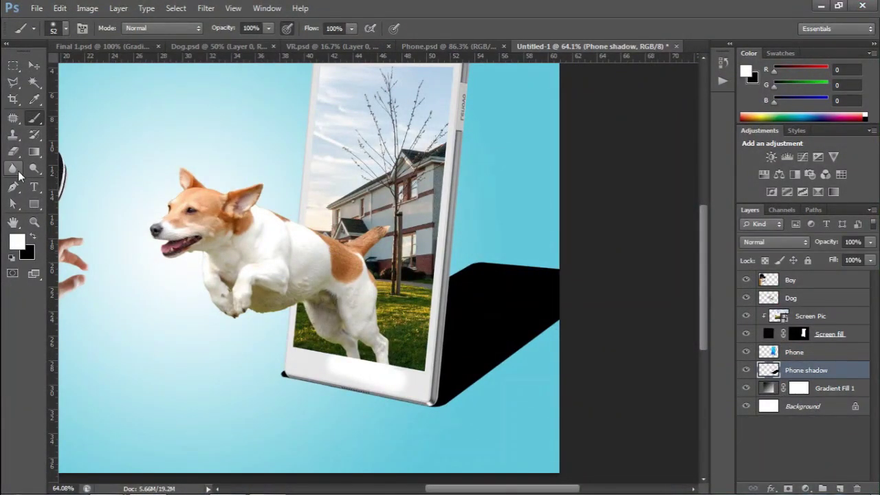
- Set up the Blur tool with an enlarged brush at 45% strength
left_click(16, 171)
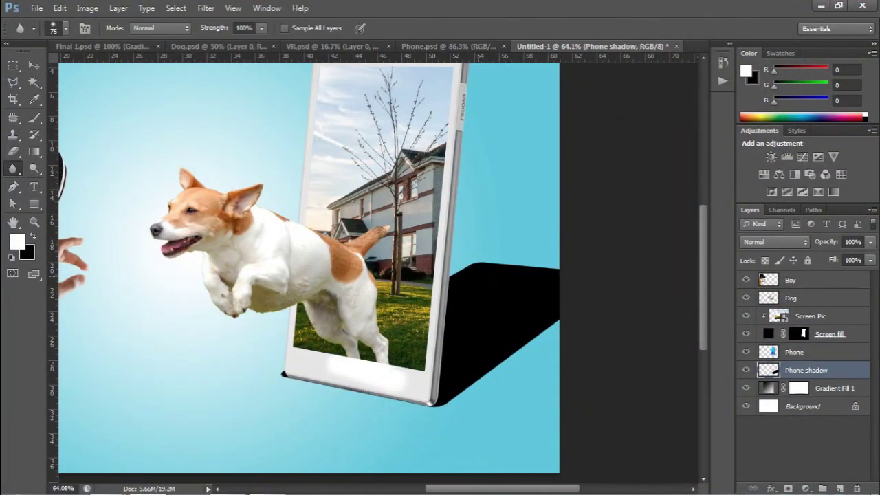
left_click_drag(472, 275, 531, 286)
scroll(481, 269, "up", 3)
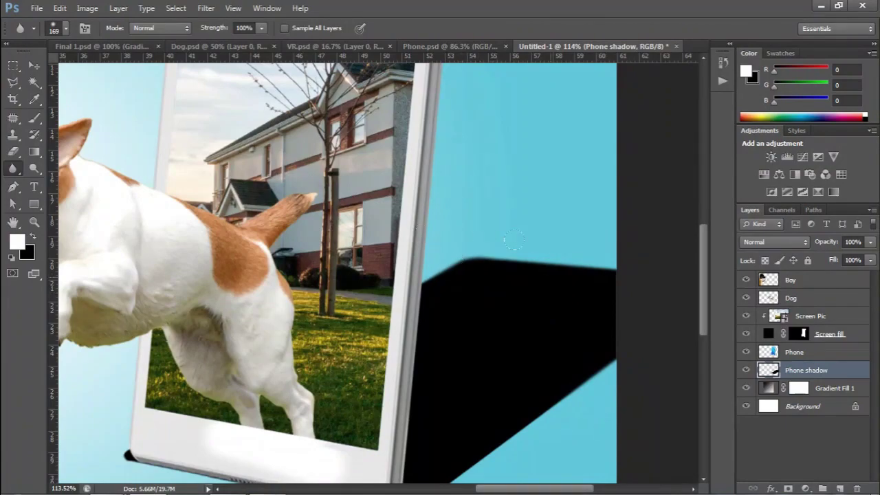
scroll(513, 240, "down", 3)
left_click_drag(261, 27, 222, 43)
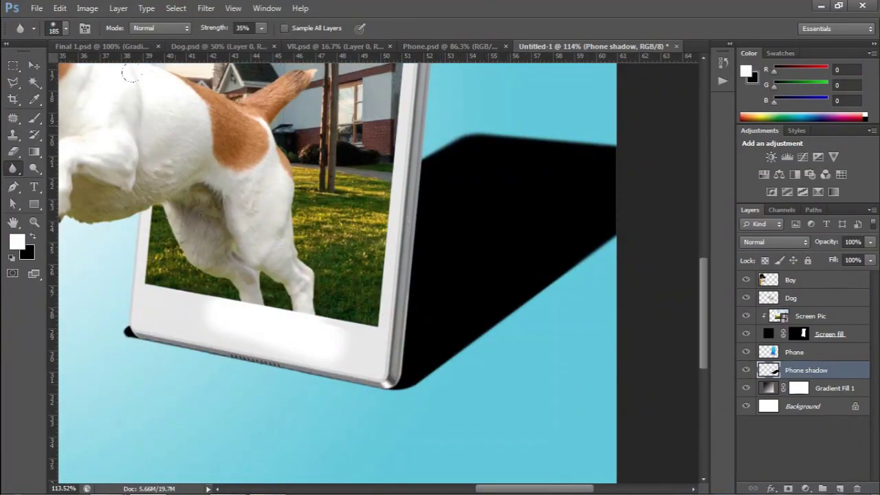
mouse_move(261, 28)
left_mouse_down()
mouse_move(230, 43)
mouse_move(275, 43)
mouse_move(228, 42)
mouse_move(301, 43)
left_mouse_up()
- Soften the phone shadow's edges and make the Phone shadow layer active
scroll(514, 230, "down", 3)
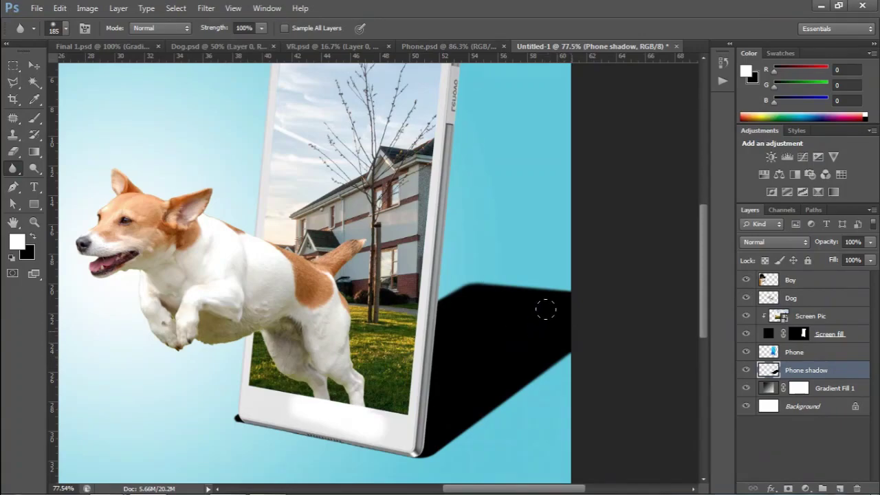
scroll(546, 310, "down", 2)
scroll(527, 301, "up", 3)
left_click(810, 371, "ctrl")
left_click(810, 371)
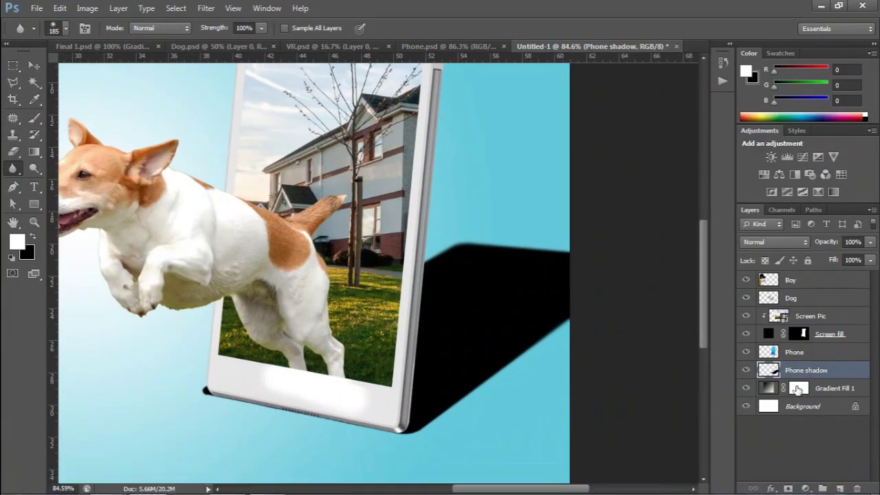
- Add a mask to the Phone shadow layer and set a black brush at 52% flow
key("ctrl+0")
left_click(788, 488)
key("b")
key("x")
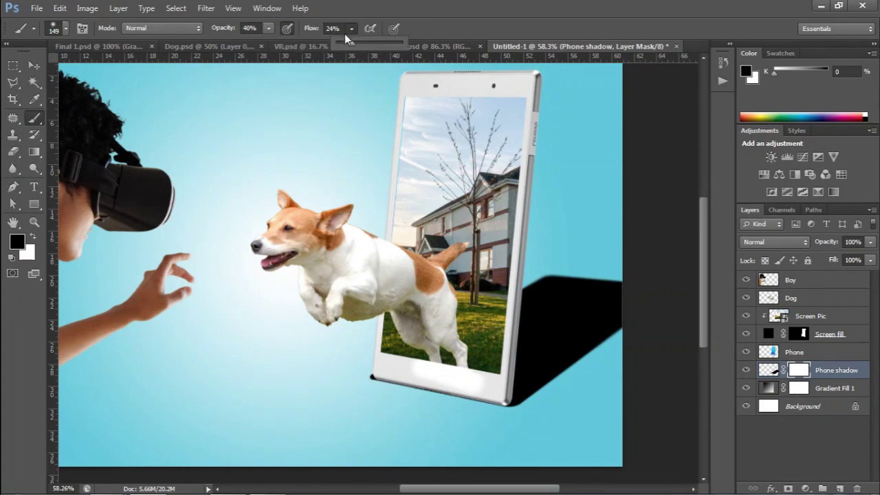
left_click_drag(346, 33, 367, 45)
left_click(65, 28)
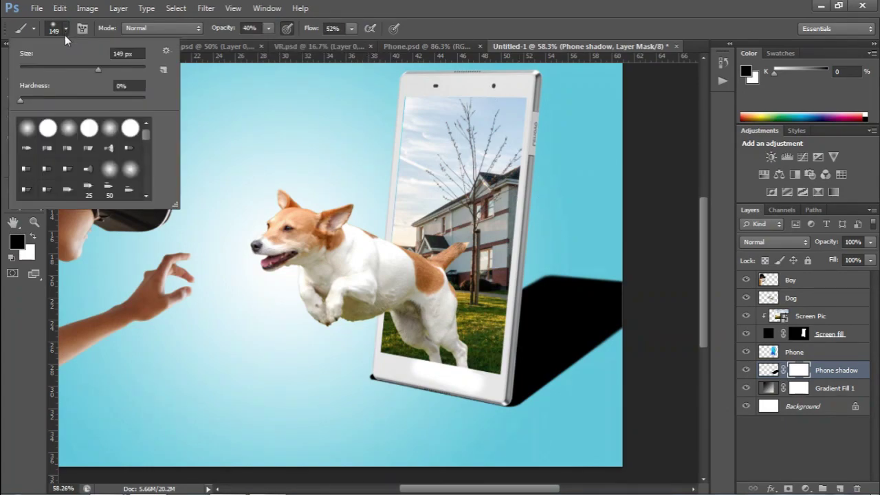
left_click(481, 6)
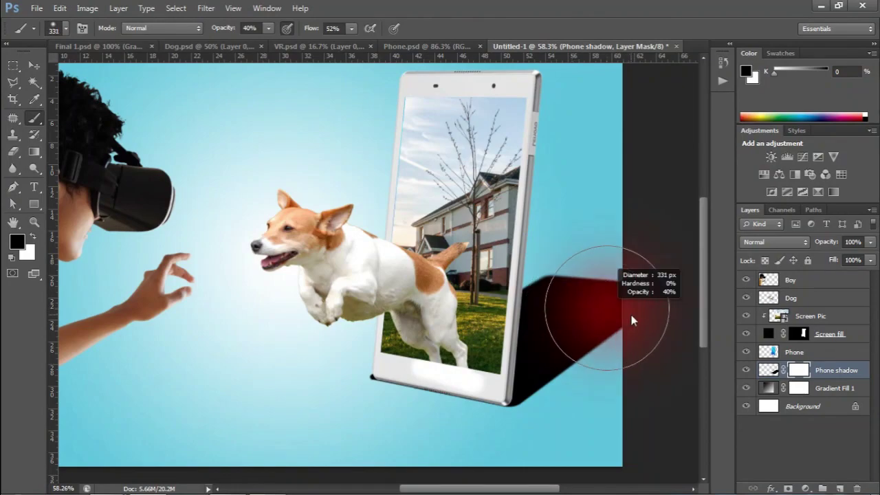
- Fade the black shadow on its mask, lightening it along the phone's bottom-right and right edges
mouse_move(633, 319)
left_mouse_down()
mouse_move(571, 222)
mouse_move(530, 225)
mouse_move(499, 277)
mouse_move(544, 303)
mouse_move(511, 380)
mouse_move(543, 303)
mouse_move(535, 224)
mouse_move(543, 220)
left_mouse_up()
scroll(592, 308, "up", 3)
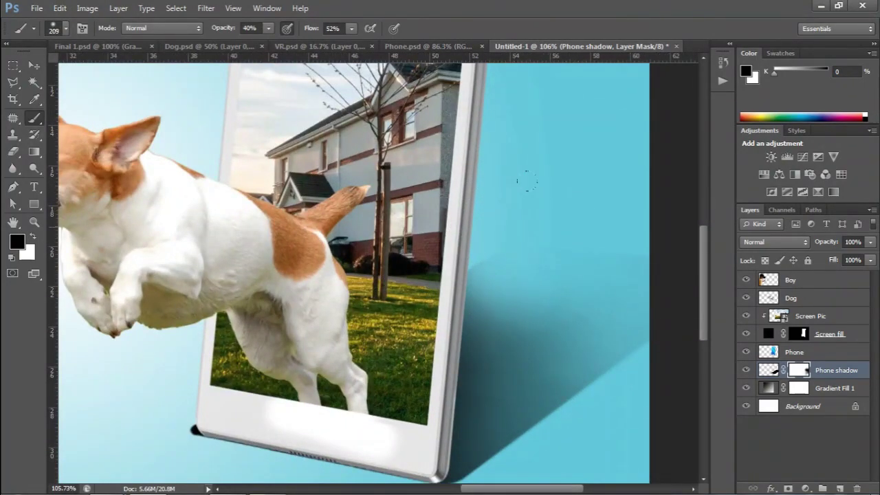
scroll(568, 193, "down", 3)
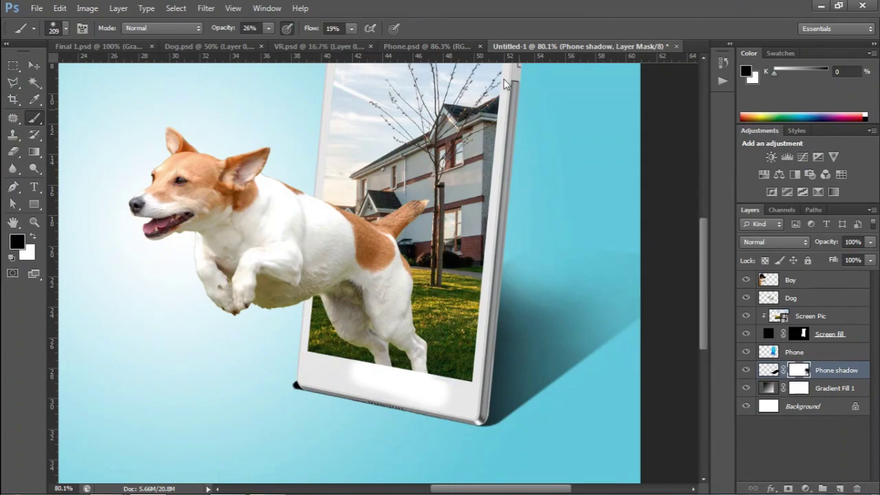
left_click_drag(515, 327, 513, 385)
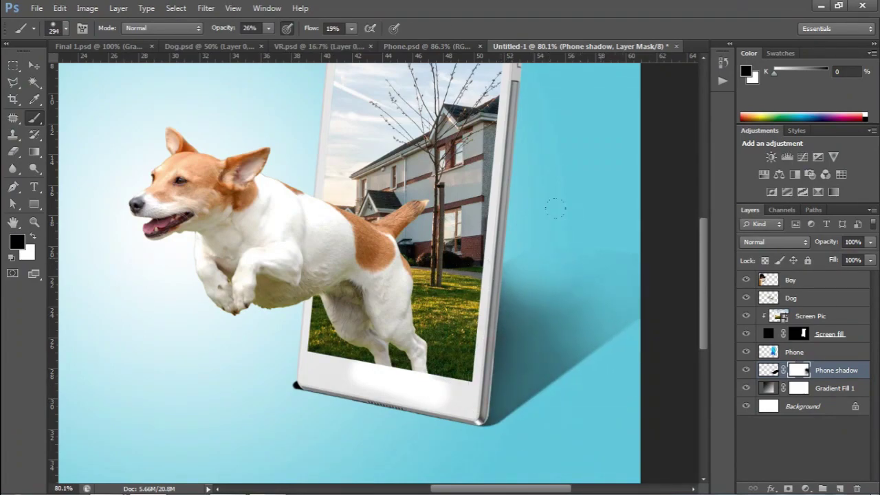
left_click_drag(556, 208, 541, 226)
mouse_move(502, 282)
left_mouse_down()
mouse_move(523, 275)
mouse_move(501, 413)
left_mouse_up()
- Use a smaller brush at 59% opacity and 84% flow, then restore white as the painting colour
left_click_drag(314, 422, 295, 422)
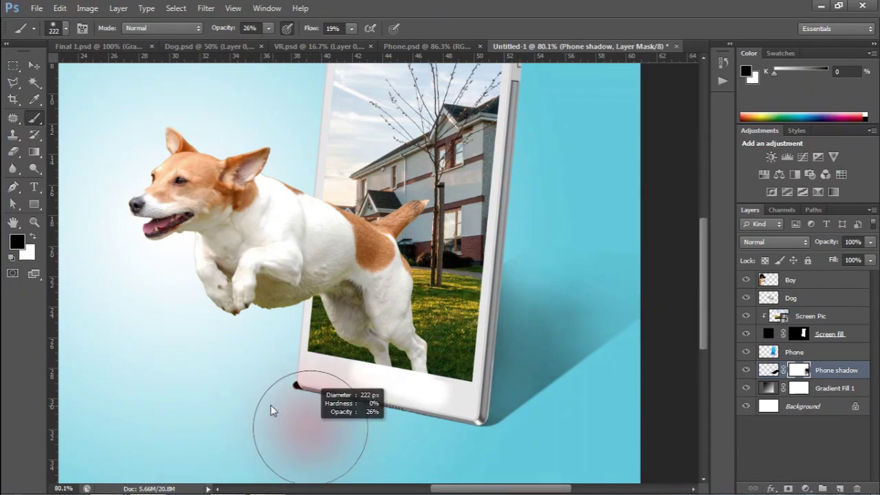
left_click_drag(268, 28, 296, 43)
left_click_drag(352, 28, 399, 42)
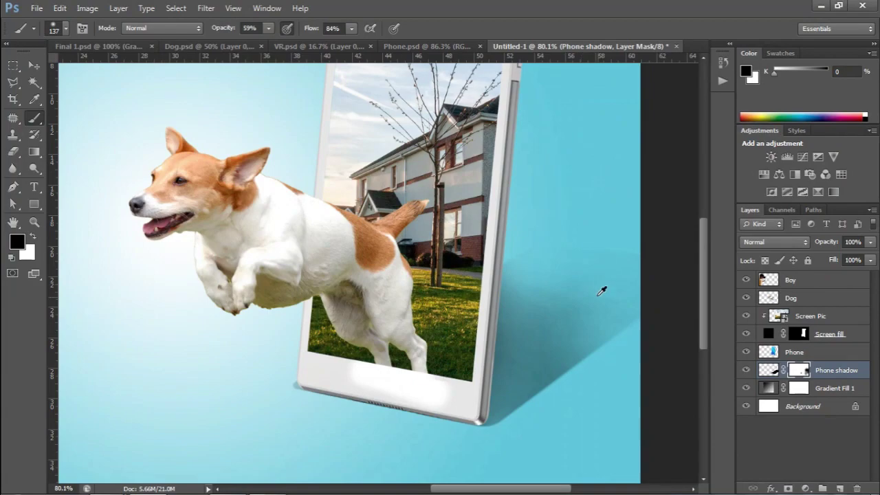
scroll(578, 237, "down", 2)
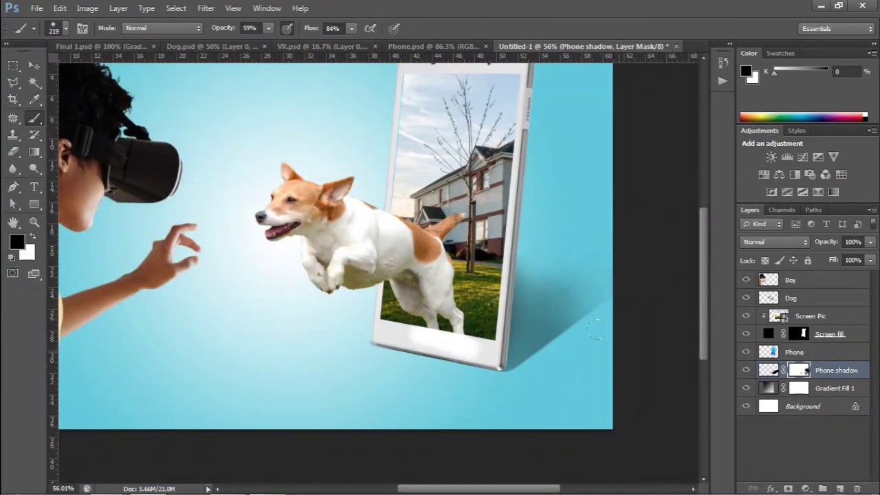
scroll(596, 330, "down", 1)
scroll(381, 272, "up", 1)
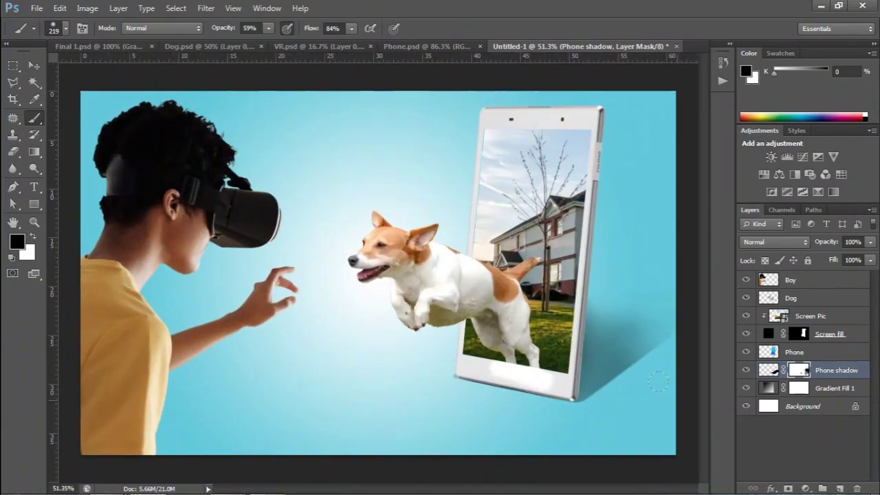
key("x")
left_click(825, 370, "ctrl")
- Create a Dog Shadow layer above Screen Pic from the dog's outline
left_click(811, 353)
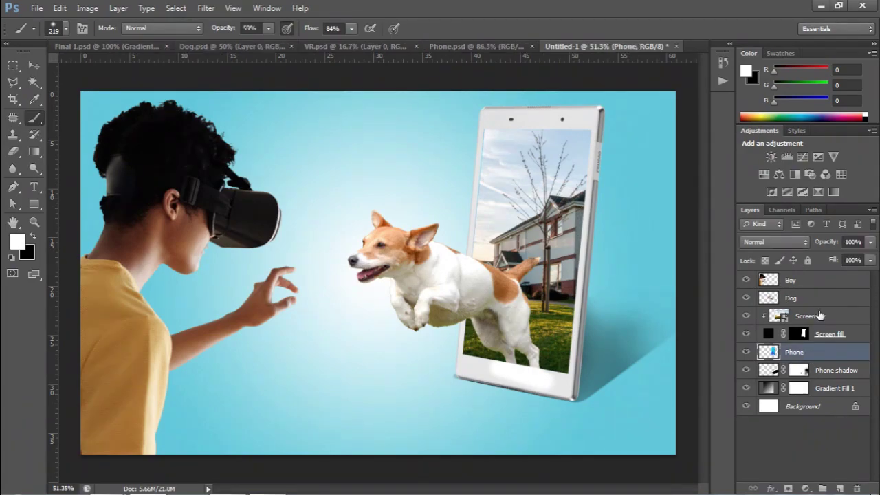
left_click(811, 316)
key("ctrl+shift+alt+n")
scroll(623, 438, "up", 1)
type("Dog Shadow")
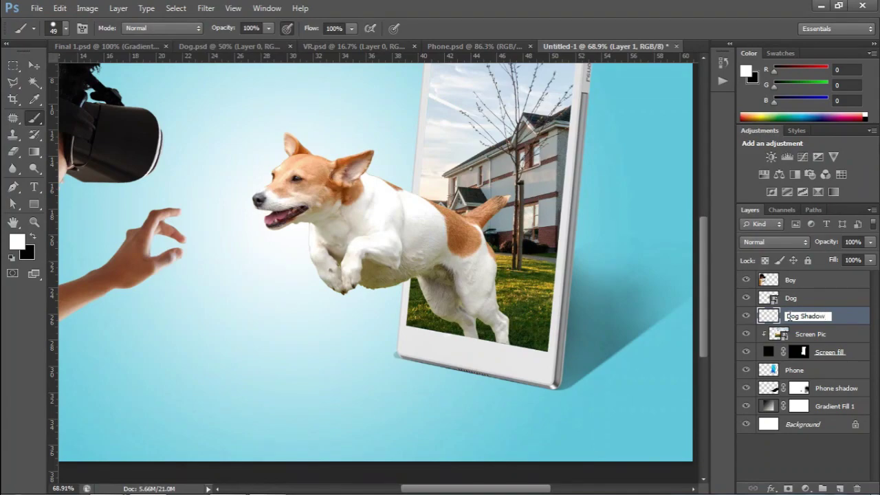
left_click(798, 316, "ctrl")
left_click(769, 300, "ctrl")
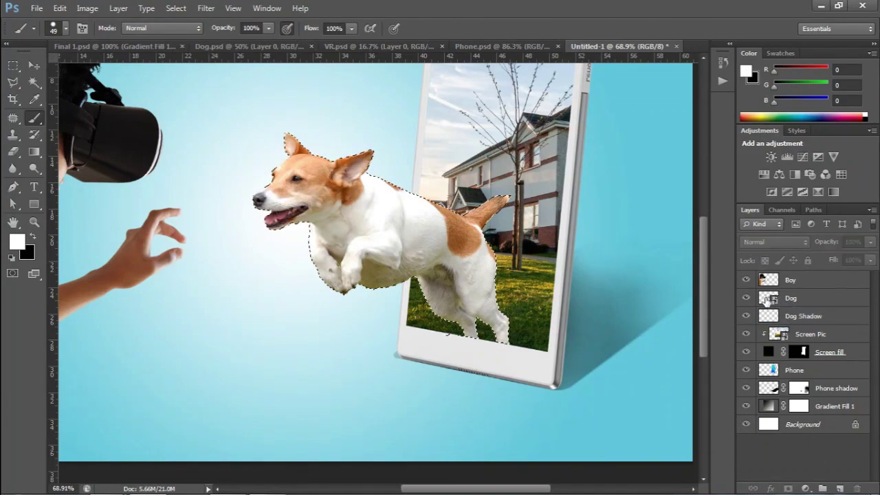
left_click(784, 318)
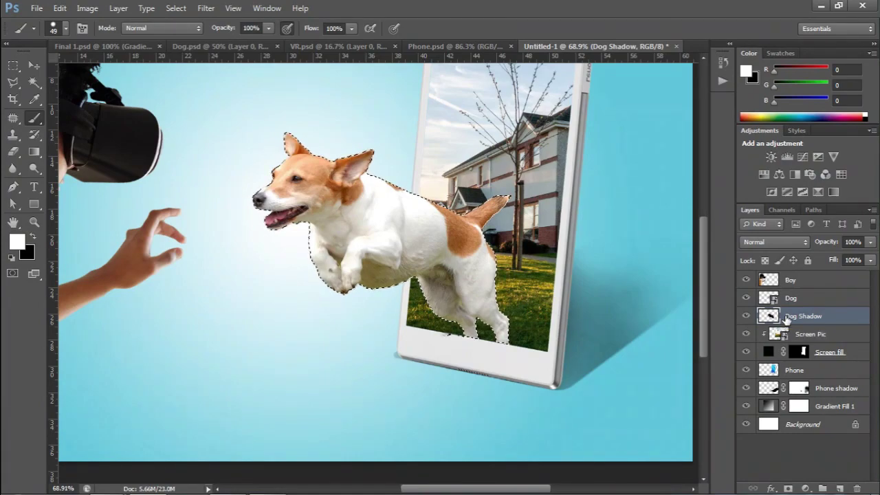
key("ctrl+d")
- Flip the dog shadow vertically and move it down and right below the dog
key("ctrl+t")
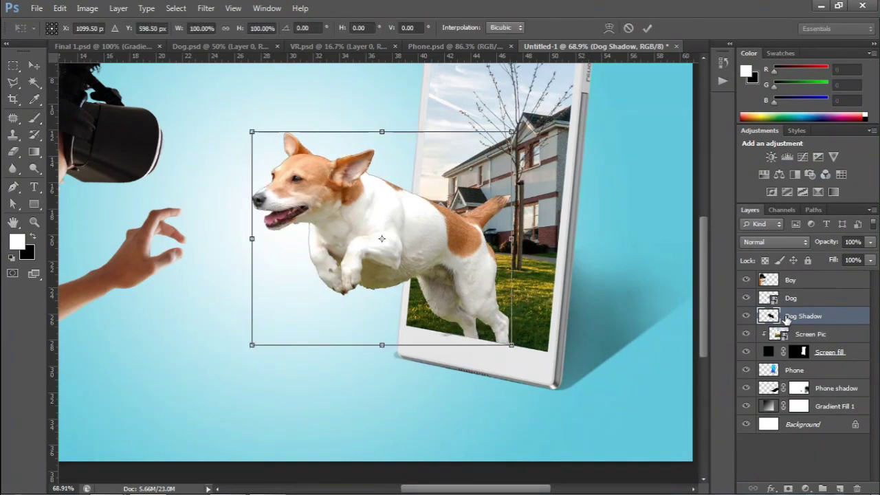
right_click(364, 219)
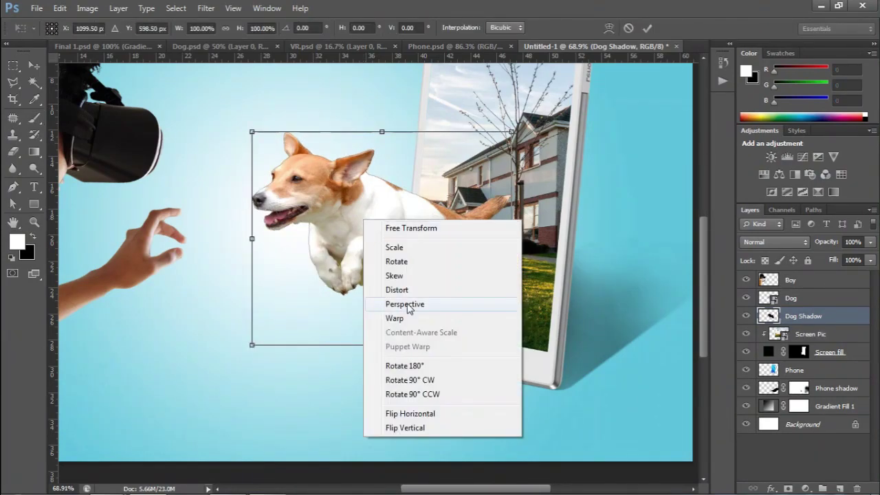
left_click(431, 427)
left_click_drag(445, 193, 454, 358)
scroll(446, 297, "down", 2)
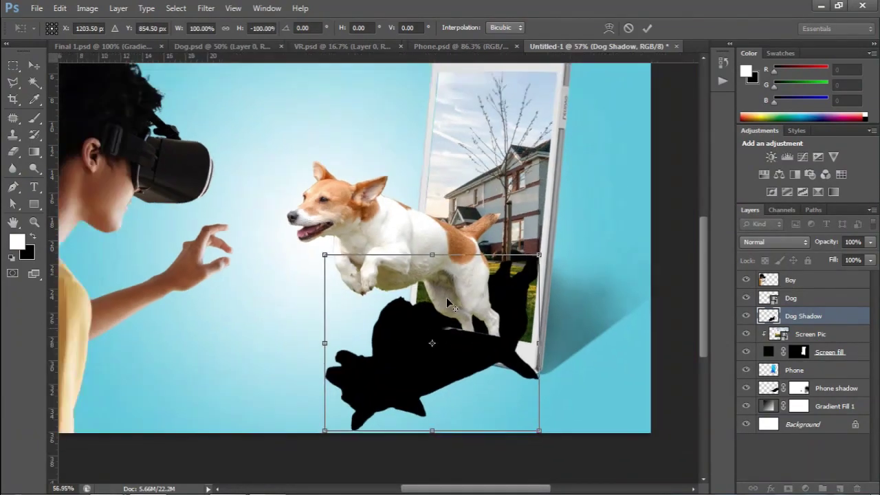
scroll(485, 397, "down", 2)
scroll(605, 340, "up", 3)
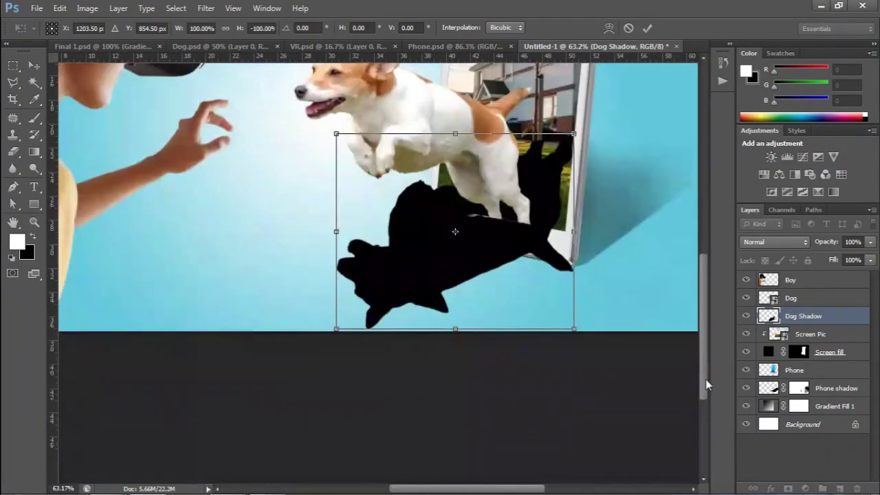
left_click_drag(705, 379, 706, 324)
left_click_drag(418, 344, 458, 337)
- Shrink the shadow to about 72%, distort its left side, and settle it under the tablet
left_click_drag(283, 237, 349, 292)
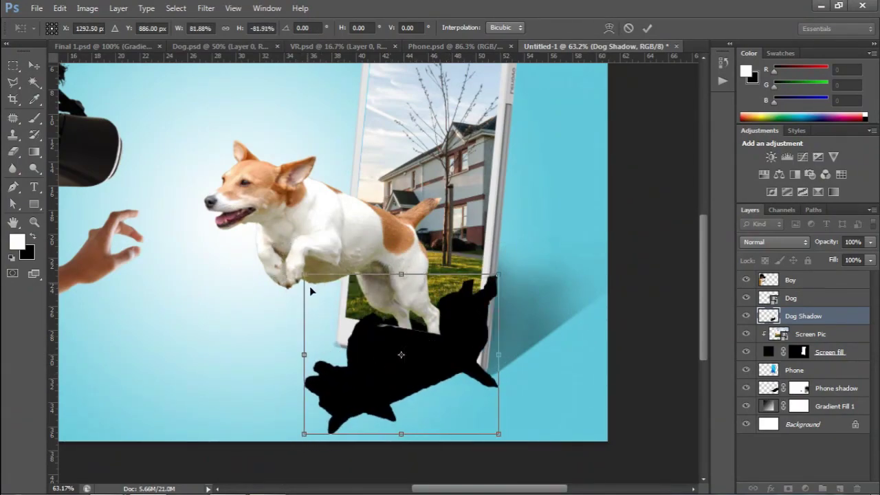
mouse_move(406, 349)
left_mouse_down()
mouse_move(383, 347)
mouse_move(399, 345)
left_mouse_up()
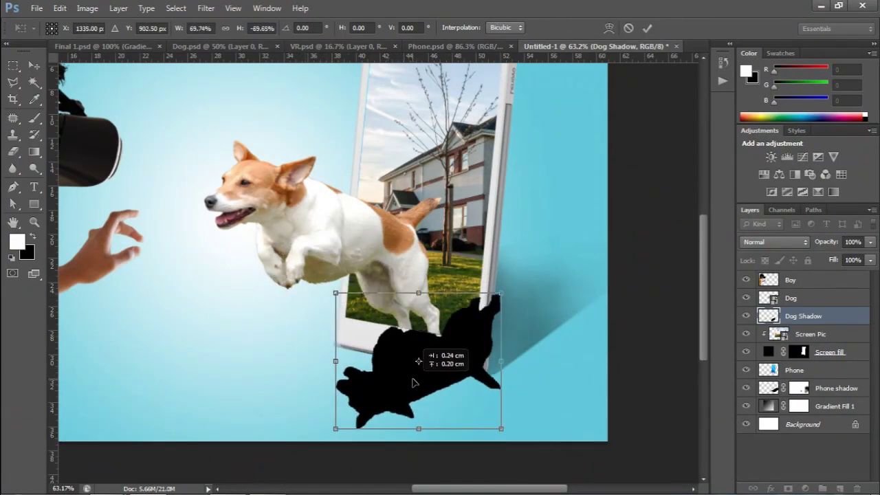
left_click_drag(514, 287, 531, 266)
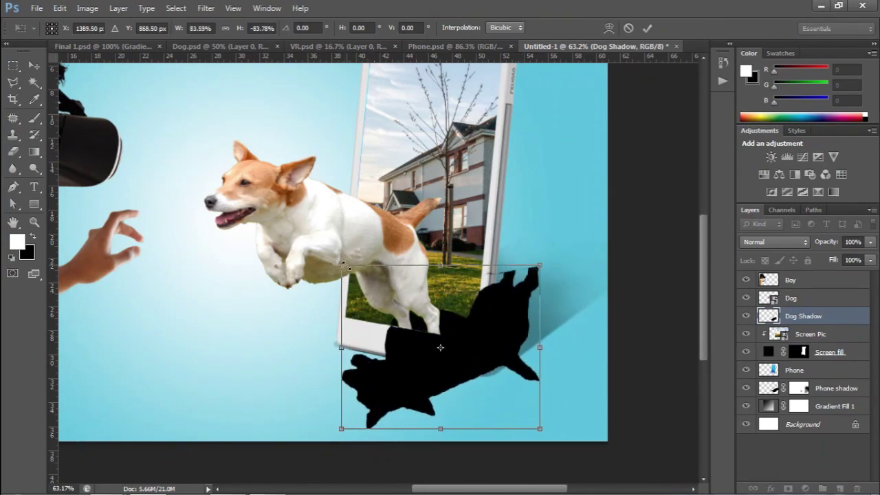
left_click_drag(341, 283, 342, 297)
left_click_drag(432, 352, 442, 351)
left_click_drag(342, 298, 346, 319)
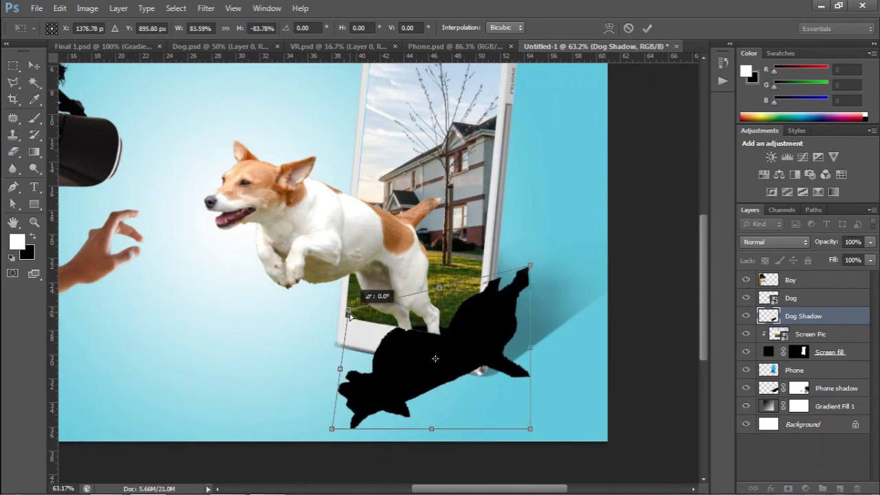
left_click_drag(432, 337, 435, 336)
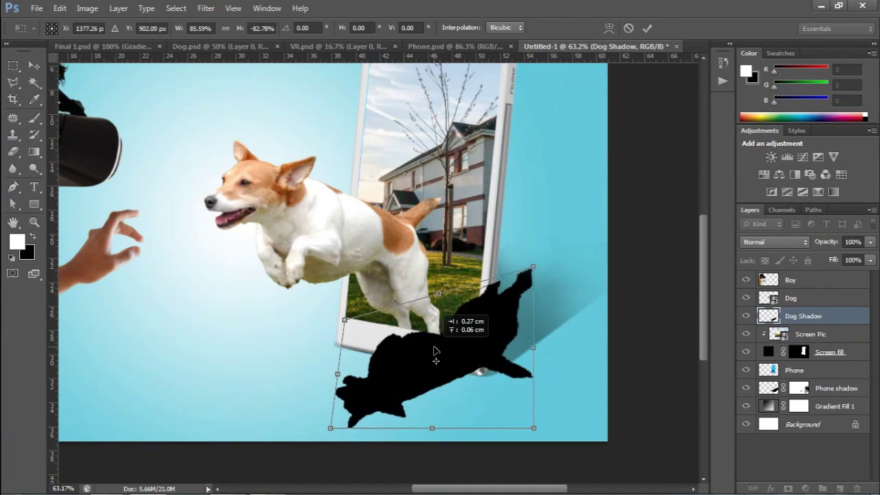
left_click(648, 28)
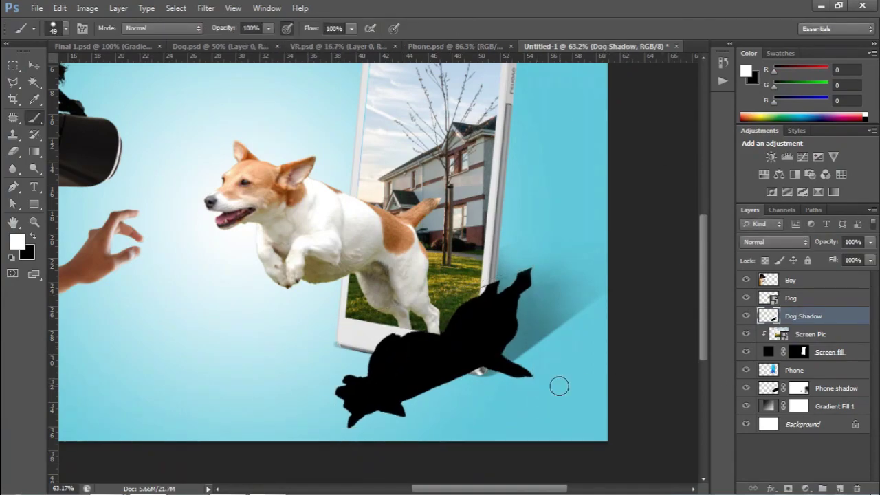
key("ctrl+t")
left_click_drag(405, 371, 396, 377)
key("Return")
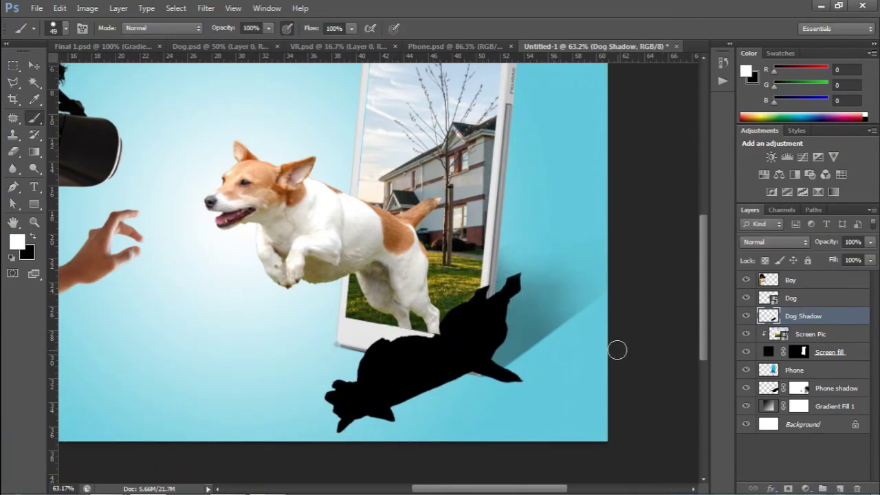
- Outline the shadow's top part with a Pen path and convert it to a selection
left_click(13, 186)
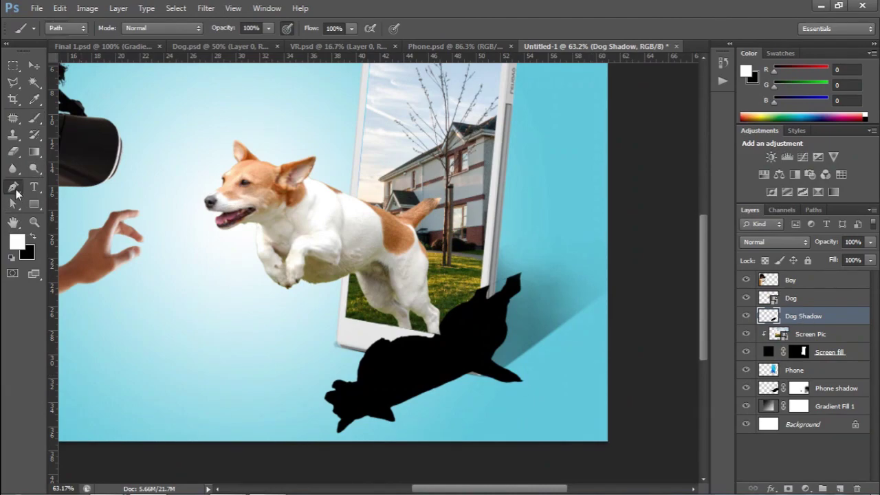
scroll(495, 362, "up", 2)
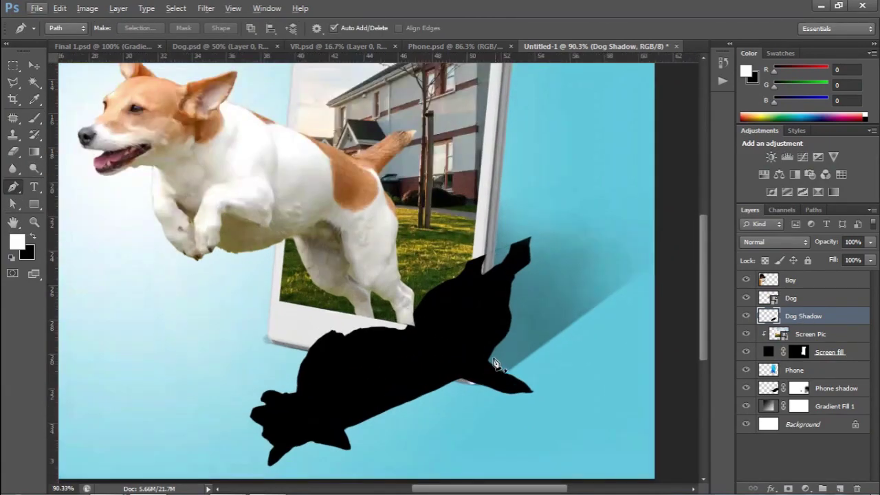
left_click(303, 354)
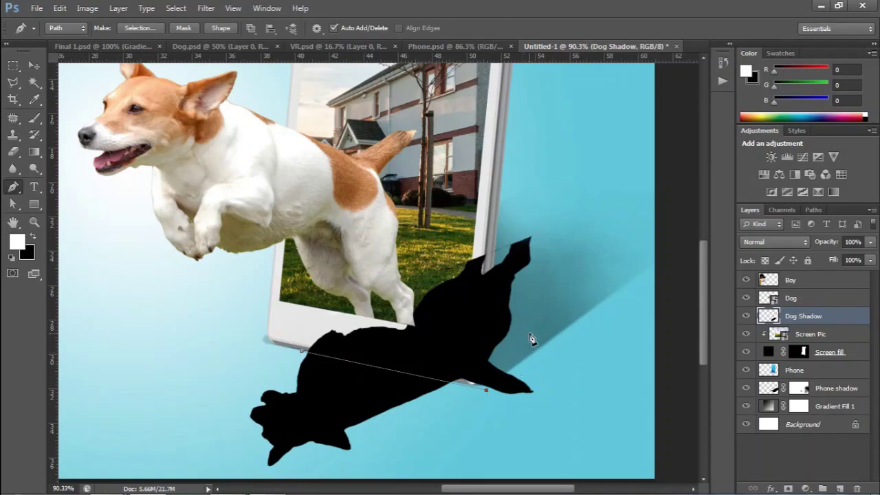
left_click(487, 384)
key("ctrl+Return")
- Skew the selected top part up the tablet's right edge and apply the transform
key("ctrl+t")
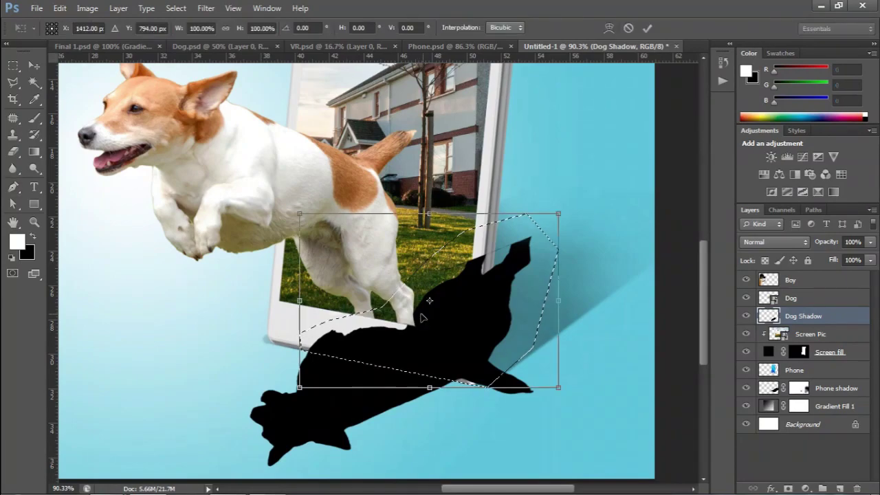
mouse_move(557, 214)
left_mouse_down()
mouse_move(516, 208)
mouse_move(521, 173)
left_mouse_up()
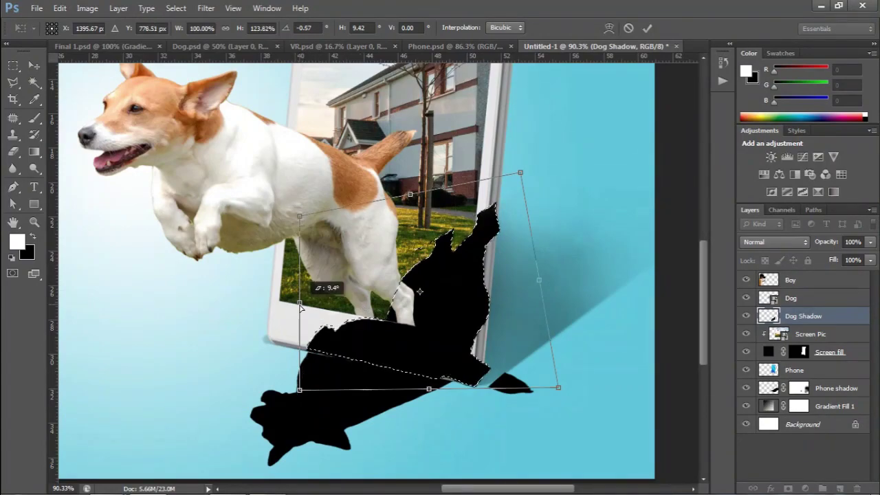
left_click_drag(300, 308, 301, 310)
left_click_drag(521, 173, 518, 165)
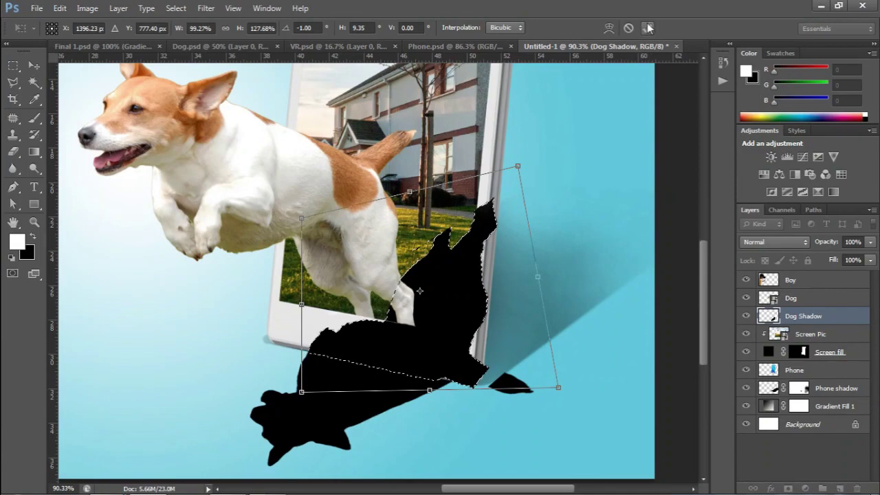
left_click_drag(434, 340, 447, 337)
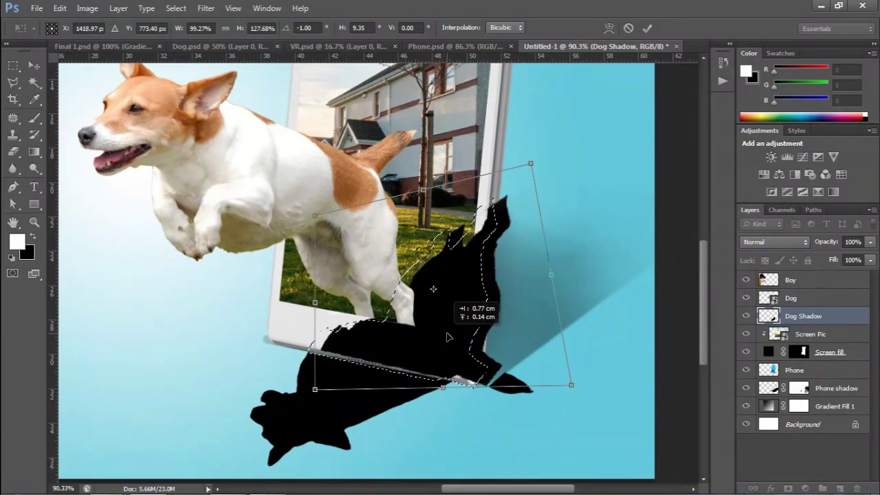
left_click_drag(314, 302, 313, 310)
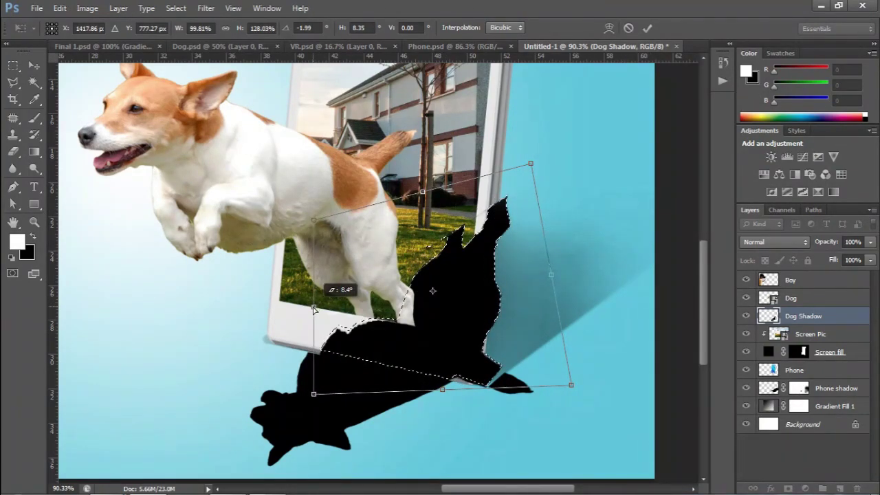
left_click_drag(373, 347, 376, 347)
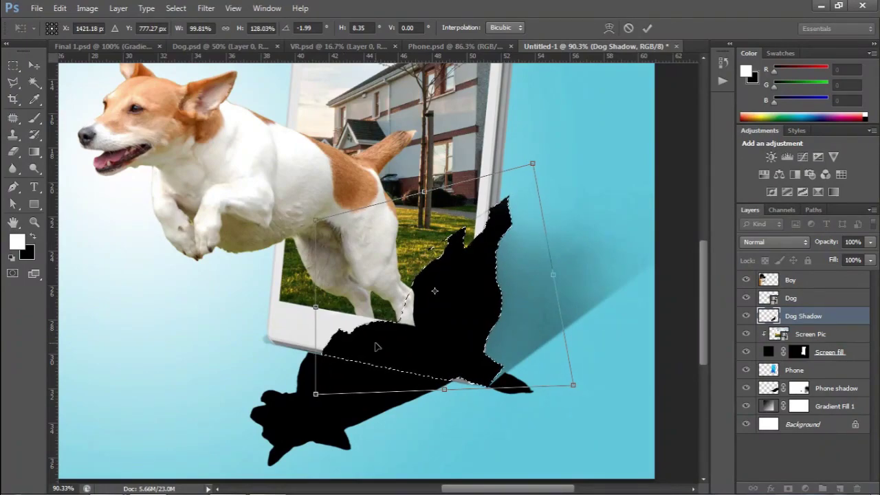
key("Right")
key("Right")
key("Right")
key("Up")
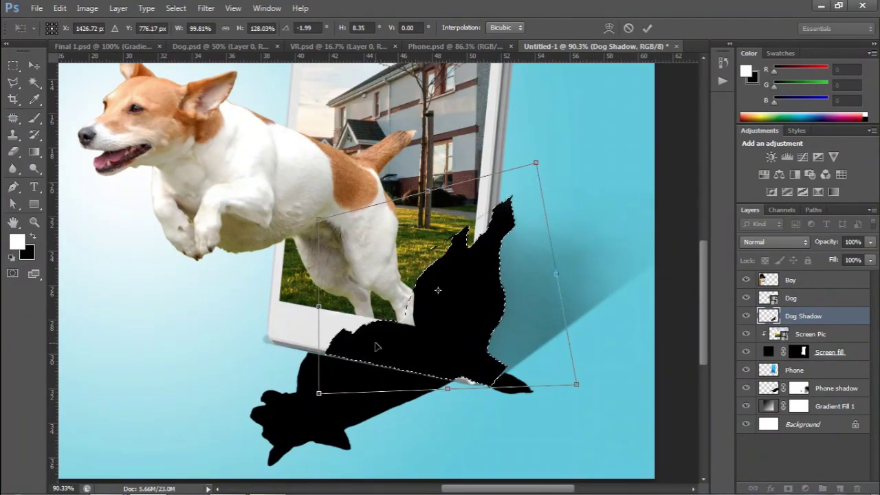
left_click_drag(535, 163, 515, 159)
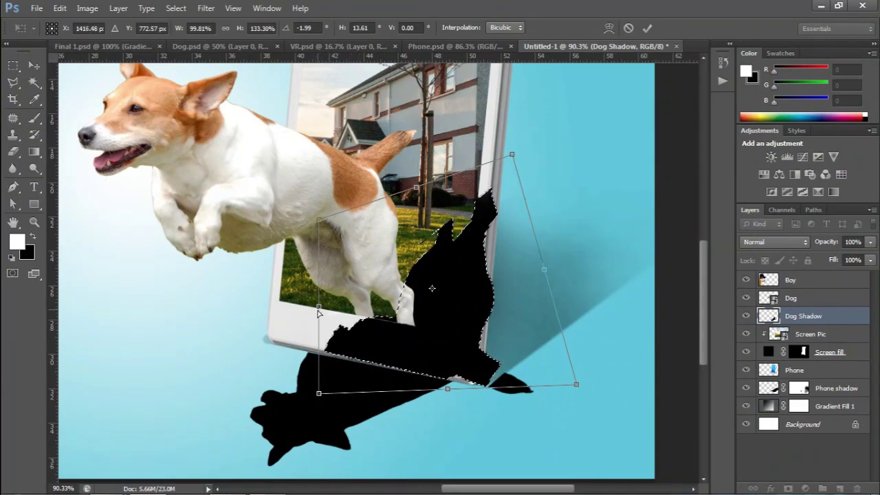
left_click(647, 28)
key("p")
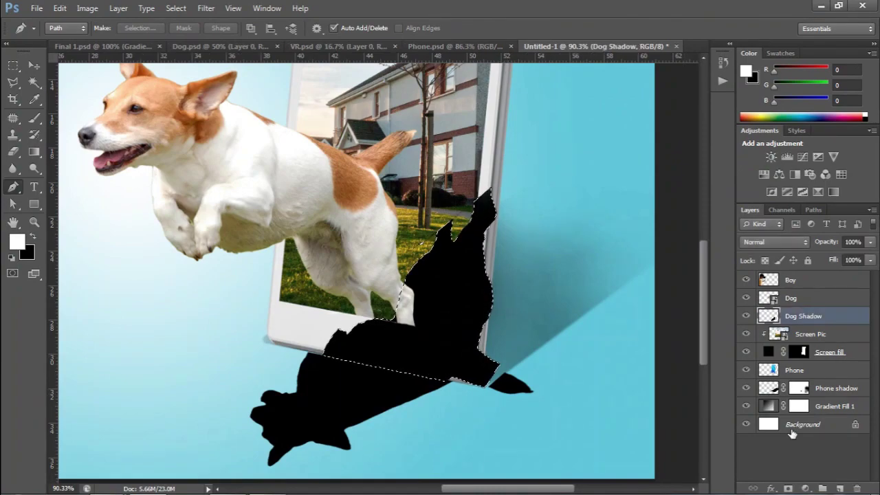
key("z")
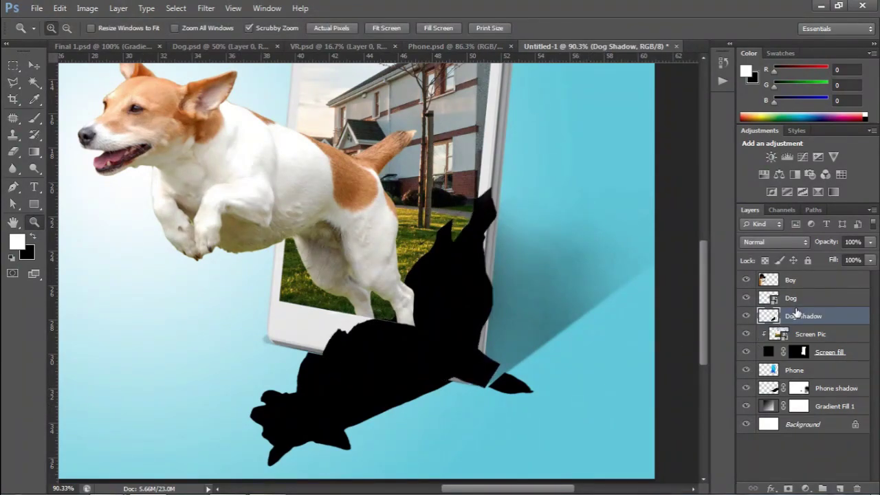
- Mask the Dog Shadow layer, hiding the shadow tip past the tablet's bottom-right corner
left_click(789, 489)
left_click(801, 352)
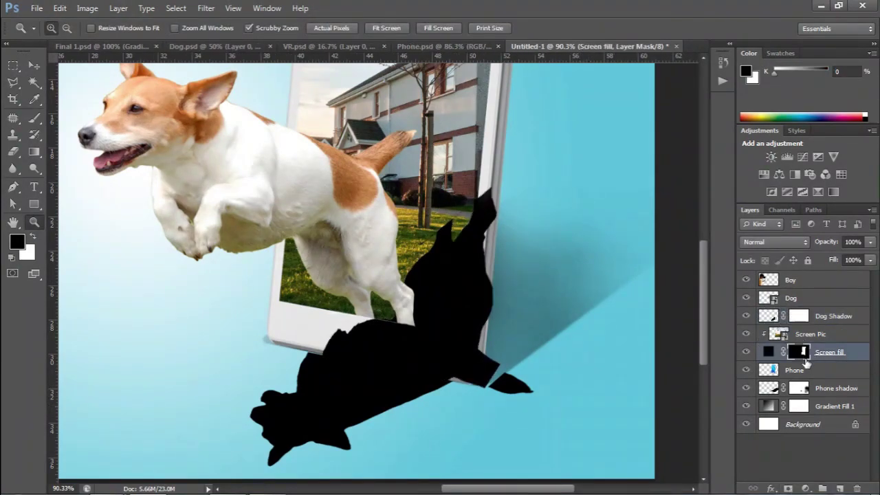
left_click(799, 318)
key("b")
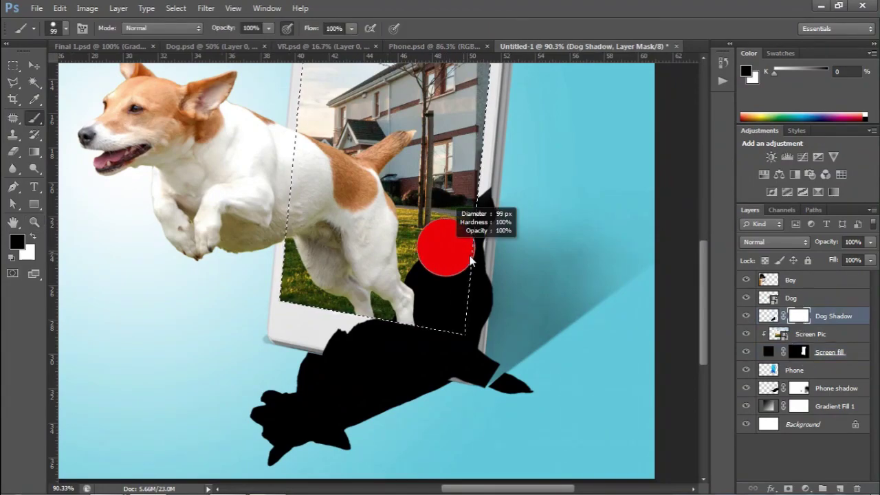
mouse_move(450, 275)
left_mouse_down()
mouse_move(427, 231)
mouse_move(415, 275)
left_mouse_up()
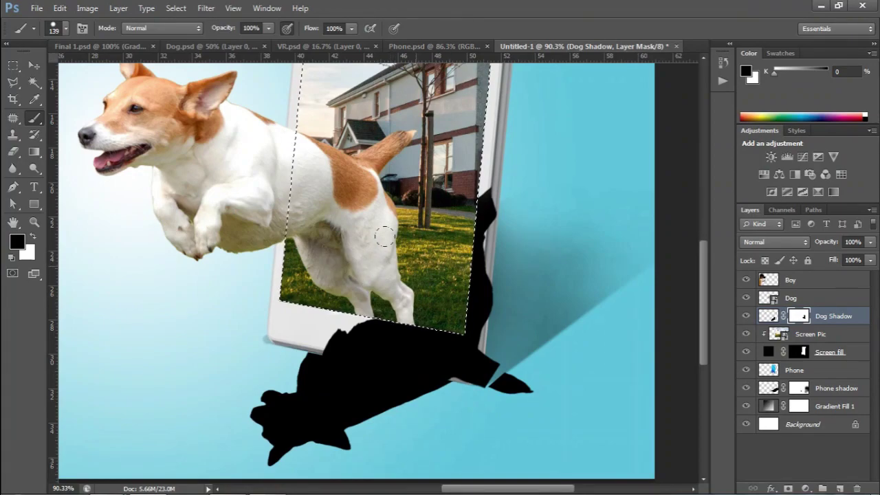
key("ctrl+d")
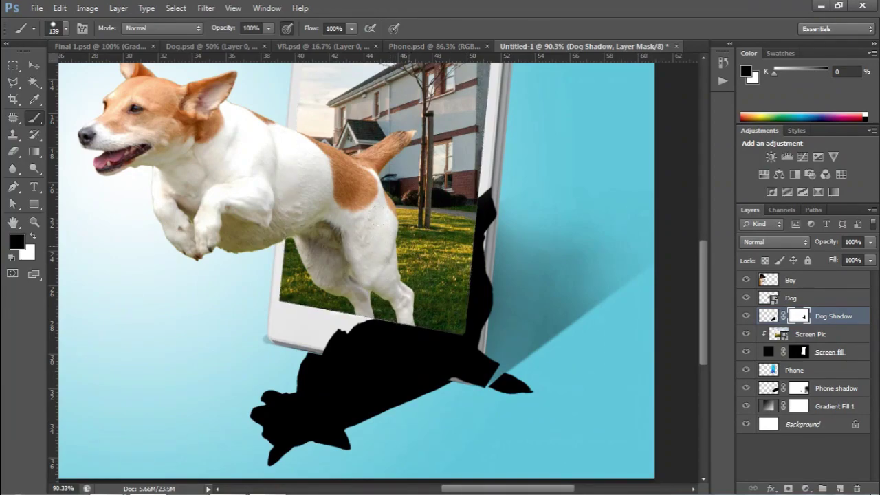
left_click(769, 370, "ctrl")
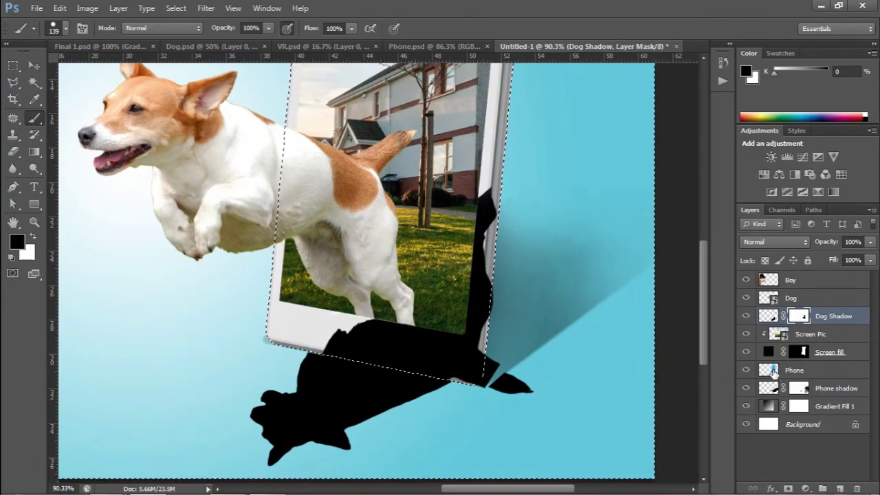
left_click_drag(485, 375, 531, 388)
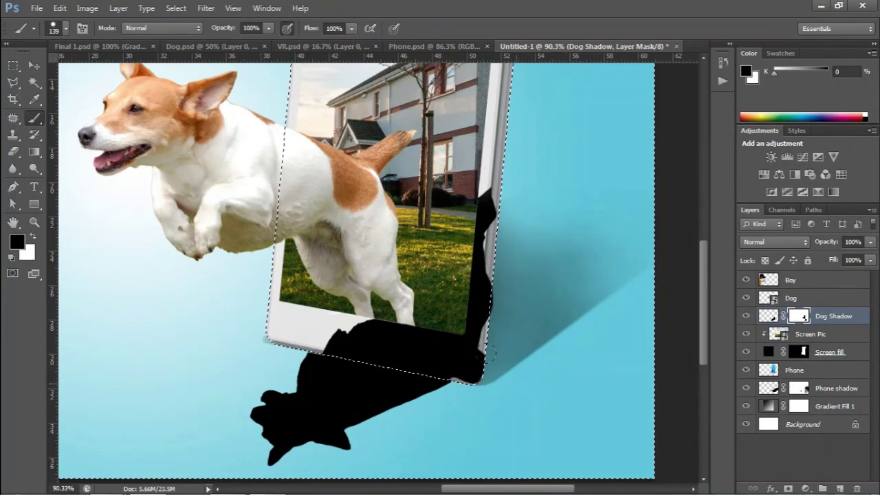
key("ctrl+d")
- Paint over the corner notch with a 19 px hard round black brush
scroll(511, 304, "down", 1)
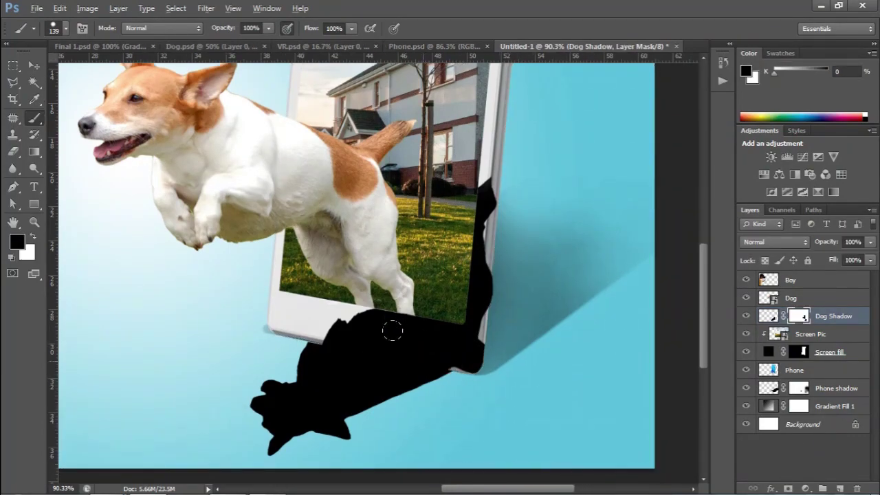
right_click(452, 358, "alt")
scroll(459, 366, "up", 2)
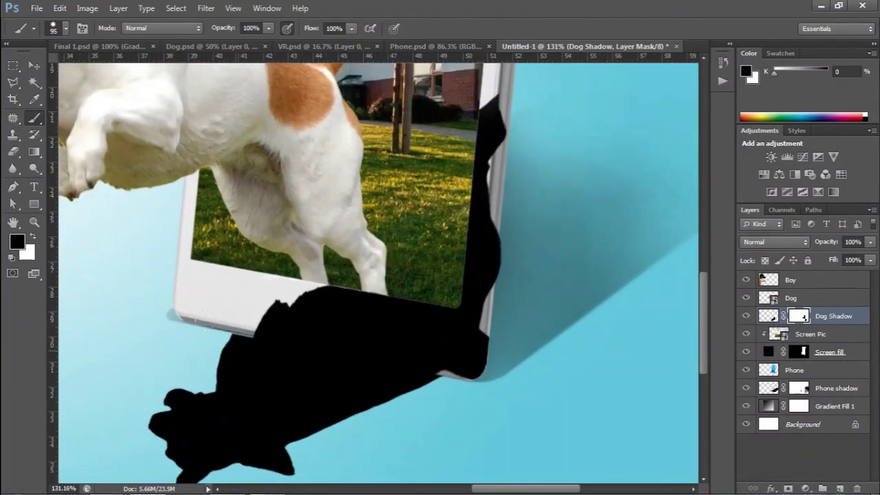
key("x")
right_click(435, 373, "alt")
left_click(67, 29)
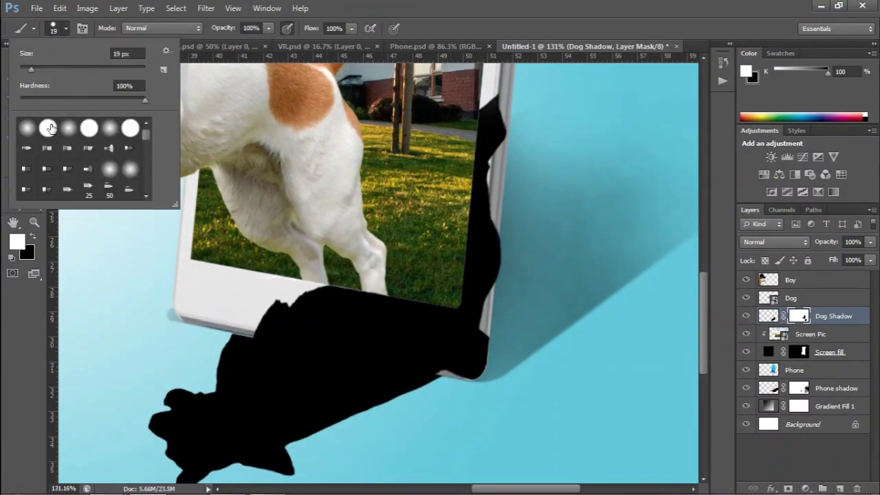
left_click(447, 372)
key("x")
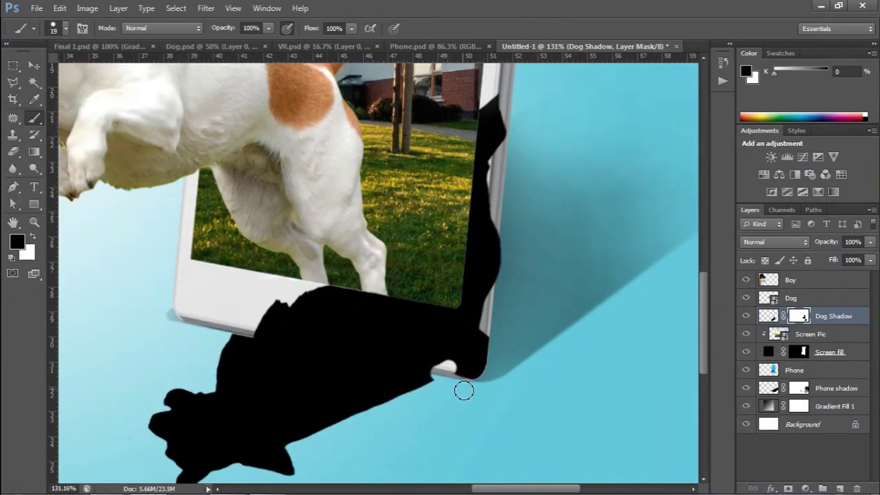
left_click(443, 370)
key("x")
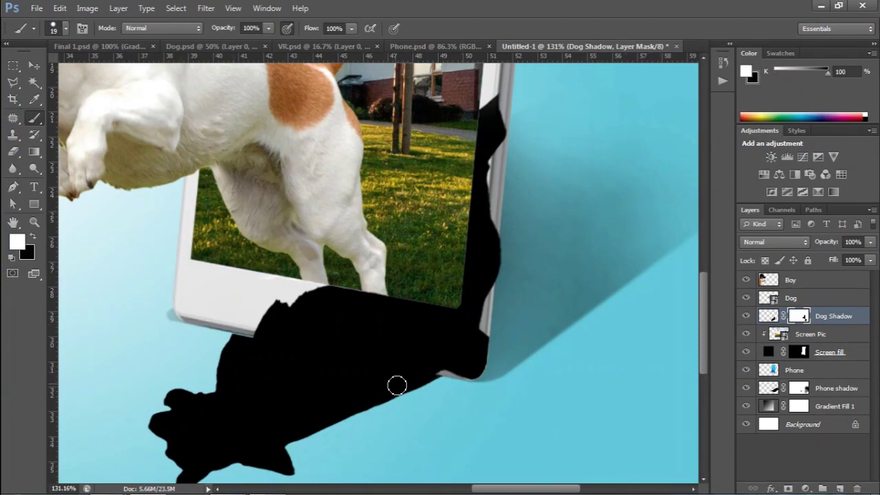
key("x")
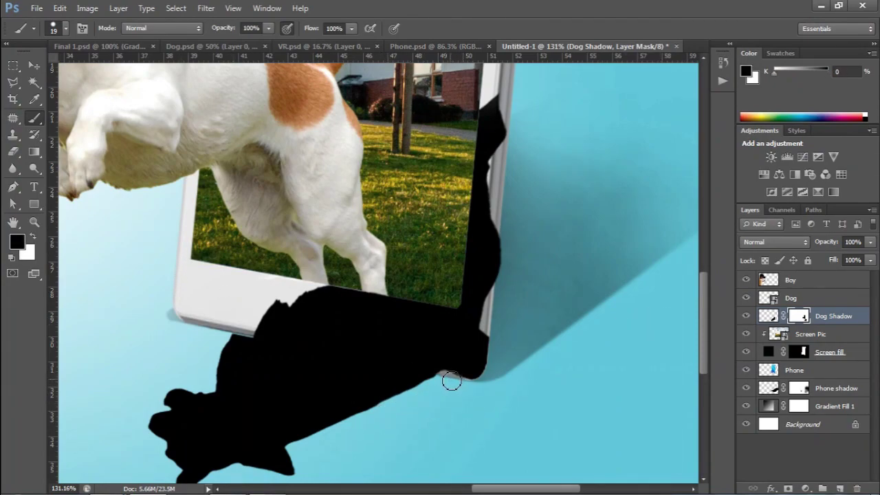
scroll(304, 337, "down", 1)
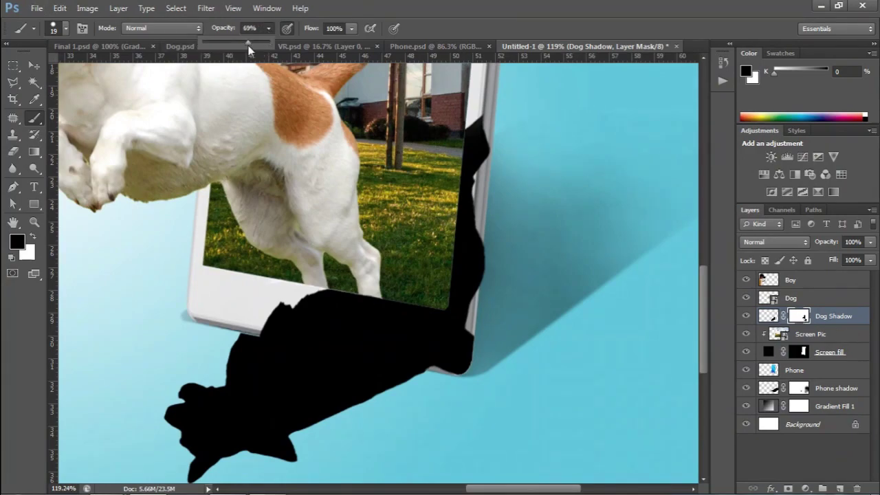
- Lower the Dog Shadow layer opacity to 59%
key("5")
key("7")
left_click(837, 323)
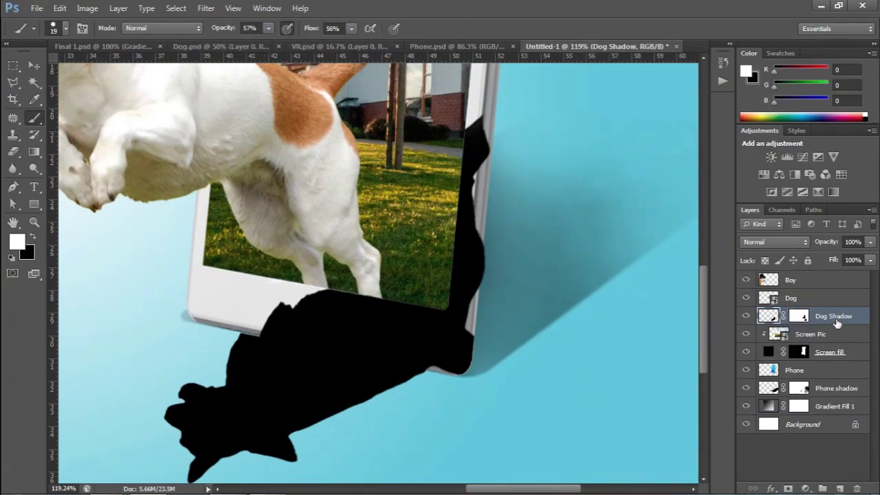
left_click(871, 242)
left_click_drag(870, 257, 853, 260)
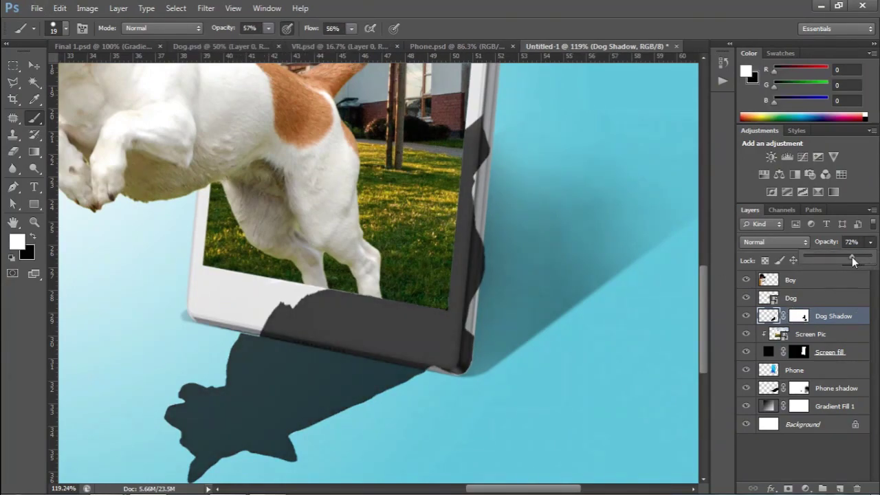
scroll(588, 353, "down", 2)
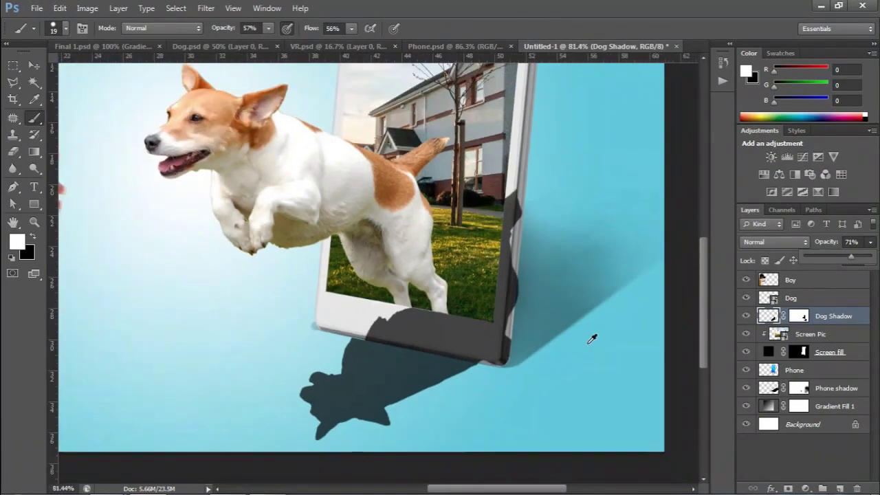
left_click_drag(851, 256, 844, 259)
- Target the Dog Shadow mask with a soft round brush at 31% opacity and flow
left_click(798, 315)
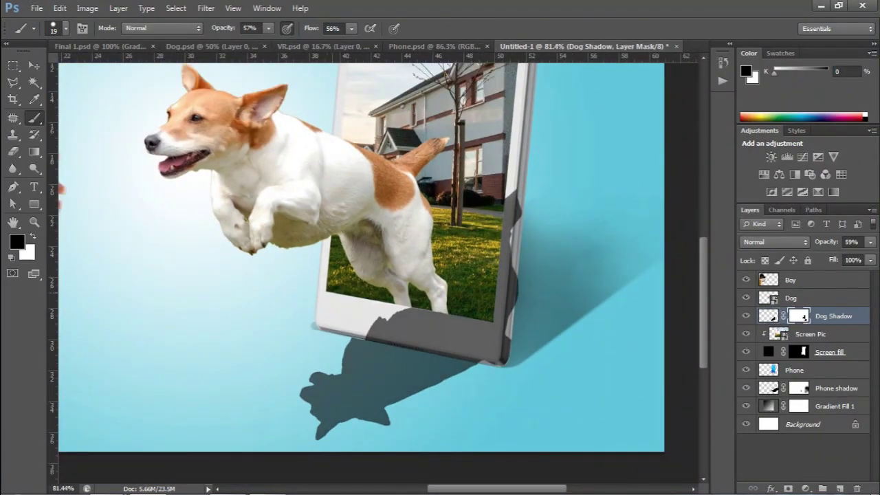
left_click(66, 28)
double_click(71, 130)
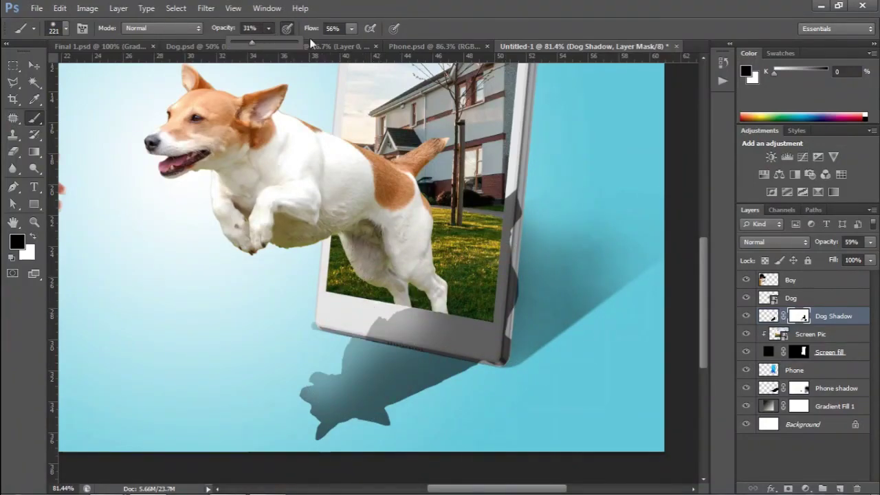
key("3")
key("1")
key("shift+3")
key("shift+1")
left_click_drag(522, 371, 475, 329)
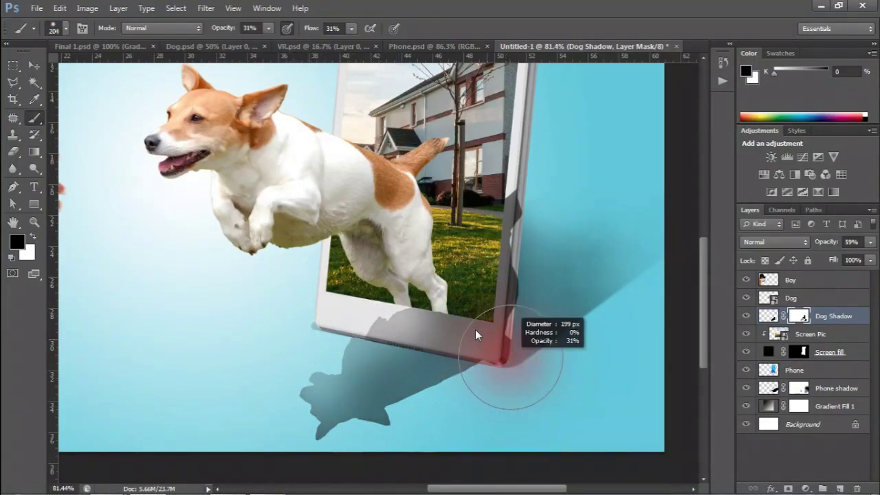
mouse_move(352, 28)
left_mouse_down()
mouse_move(353, 45)
mouse_move(399, 45)
left_mouse_up()
scroll(555, 233, "up", 3)
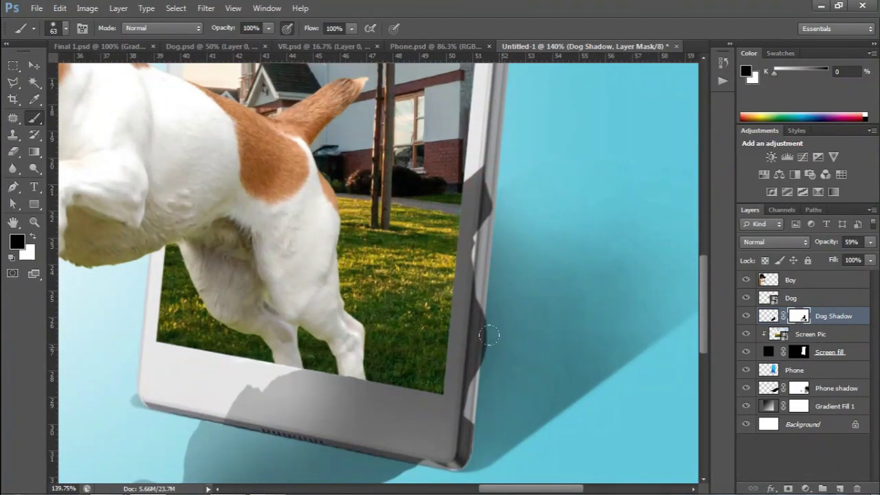
- Set the brush to about 174 px with 38% opacity and 35% flow
left_click(65, 28)
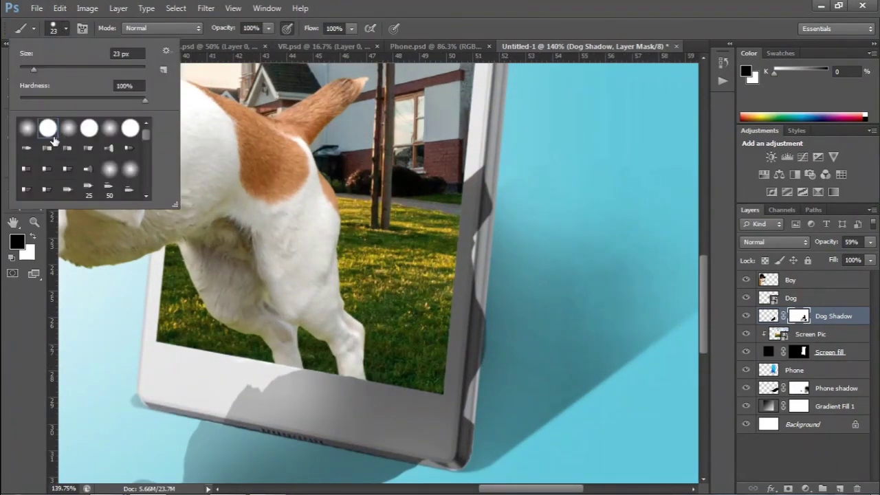
left_click(497, 323)
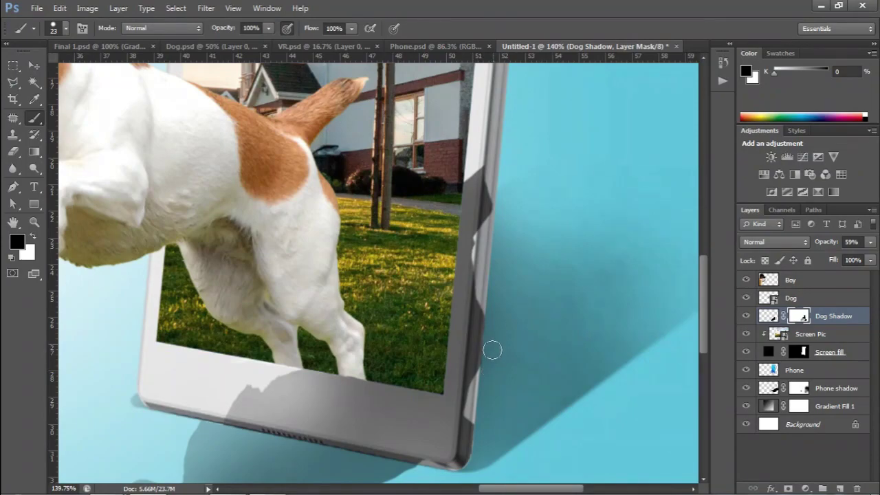
scroll(503, 335, "down", 1)
scroll(519, 287, "down", 1)
scroll(521, 273, "down", 2)
scroll(521, 273, "down", 1)
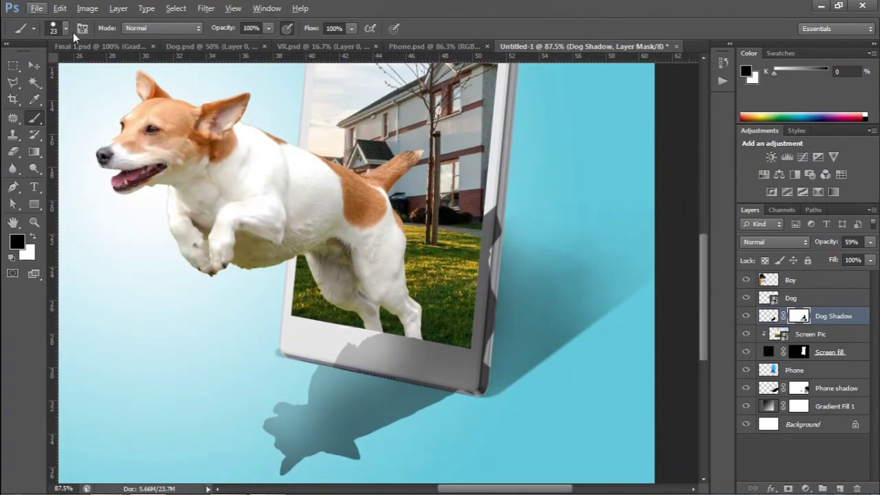
key("shift+3")
key("shift+5")
left_click_drag(481, 220, 539, 222)
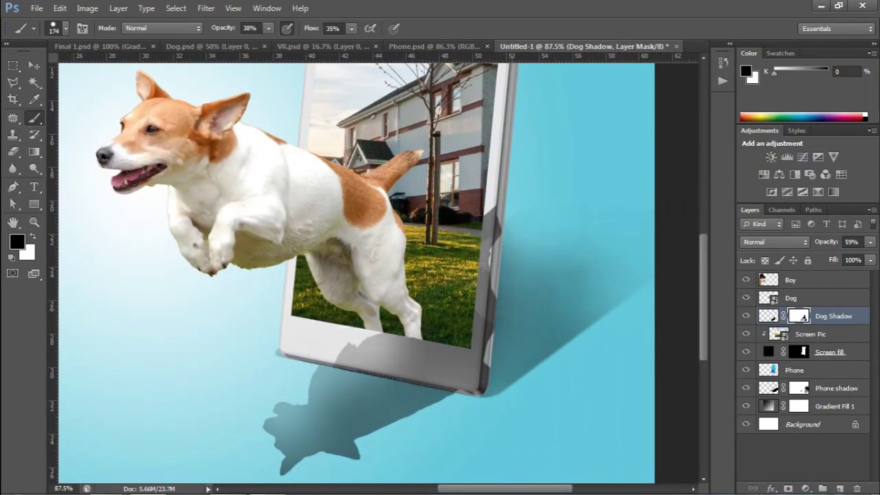
- With a soft round brush, fade the dog shadow over the tablet's bottom bezel
left_click(60, 7)
left_click(65, 28)
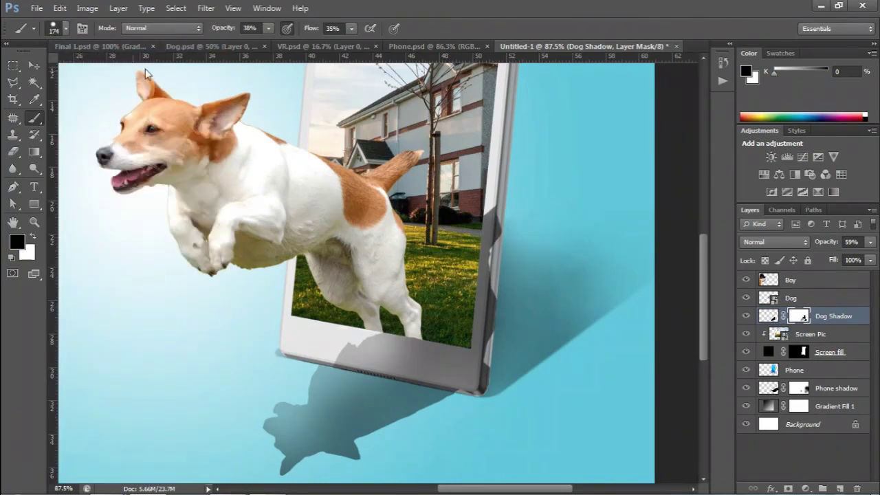
left_click(65, 28)
double_click(74, 133)
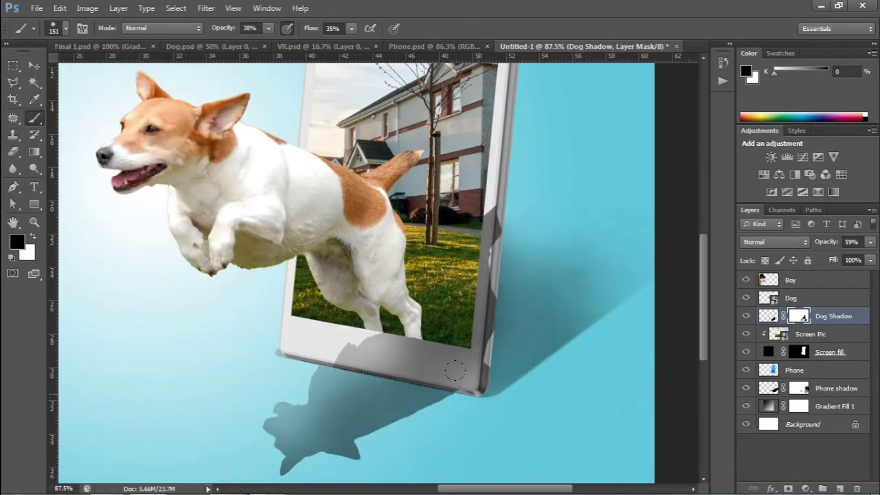
left_click_drag(352, 335, 363, 341)
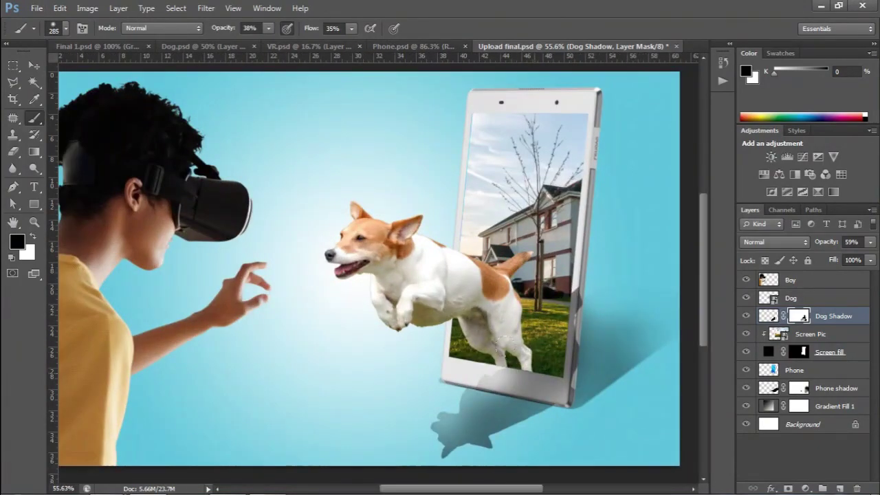
right_click(577, 330, "alt")
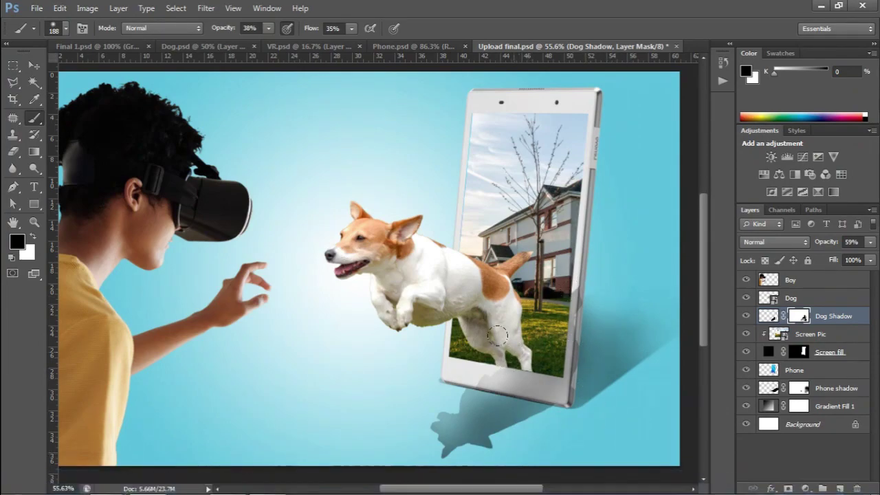
right_click(649, 394, "alt")
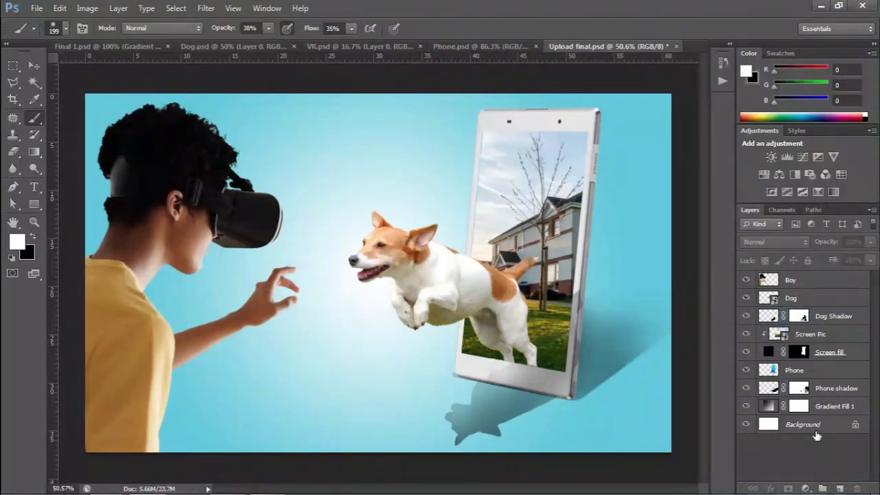
- Place the background 2 image above the gradient, scale it over the canvas, and blend it in Overlay
left_click(817, 407)
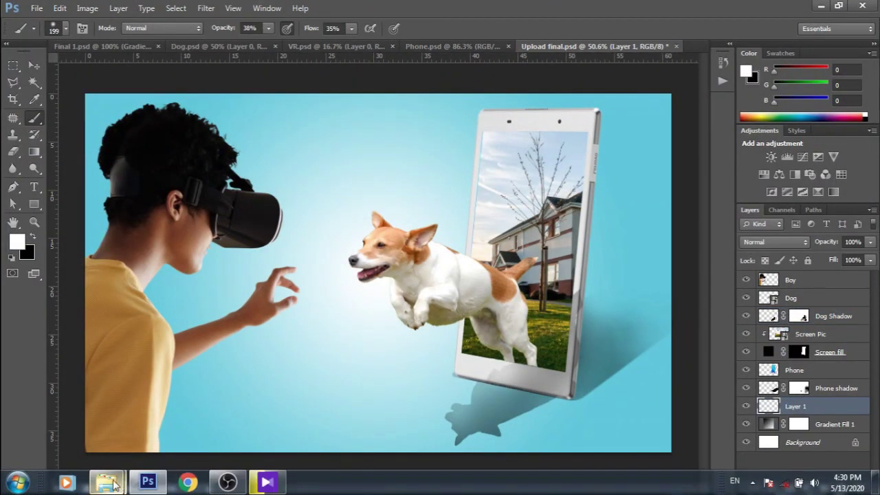
left_click(65, 481)
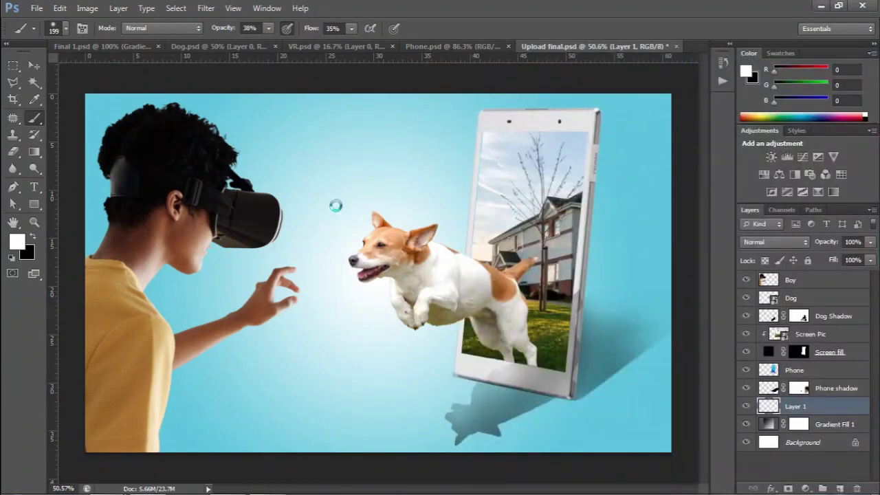
left_click_drag(815, 141, 337, 210)
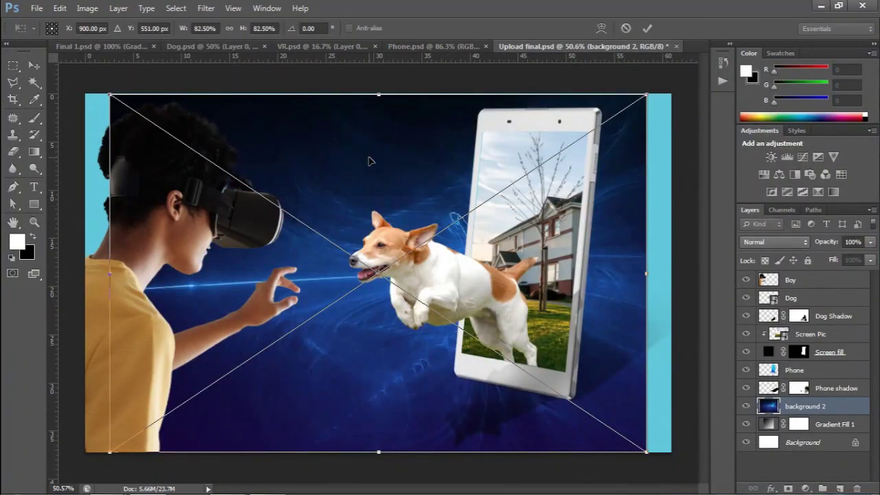
left_click_drag(369, 161, 341, 163)
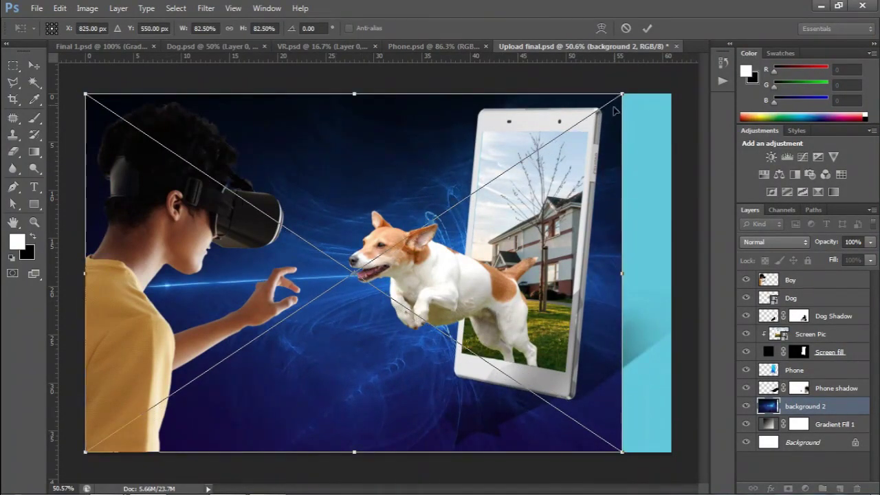
left_click_drag(625, 444, 642, 452)
left_click_drag(633, 385, 665, 372)
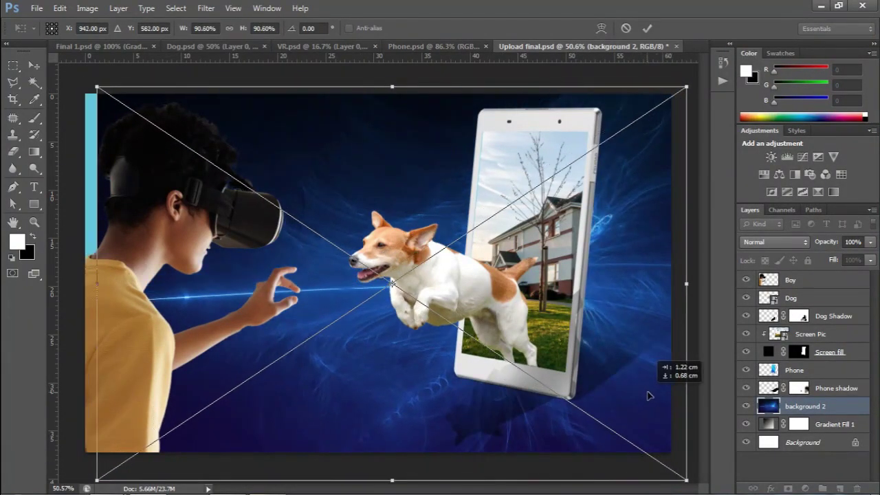
left_click_drag(103, 84, 51, 59)
left_click_drag(286, 174, 313, 194)
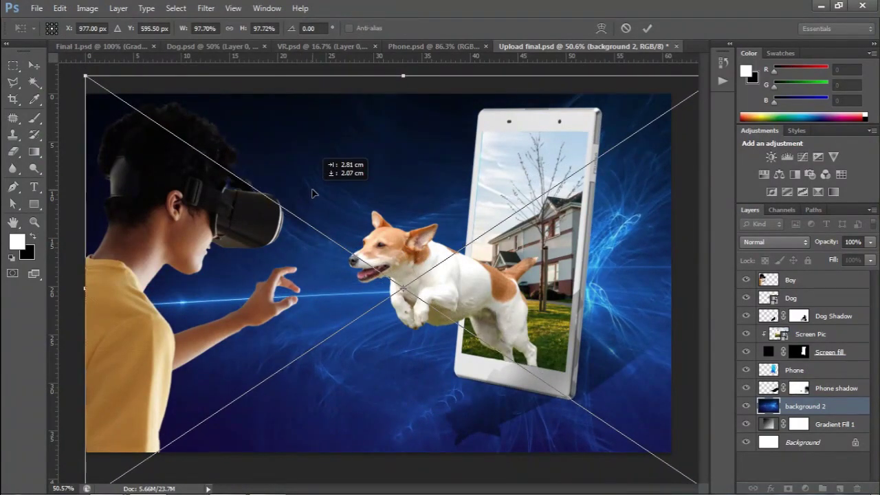
left_click_drag(373, 193, 370, 194)
left_click(647, 29)
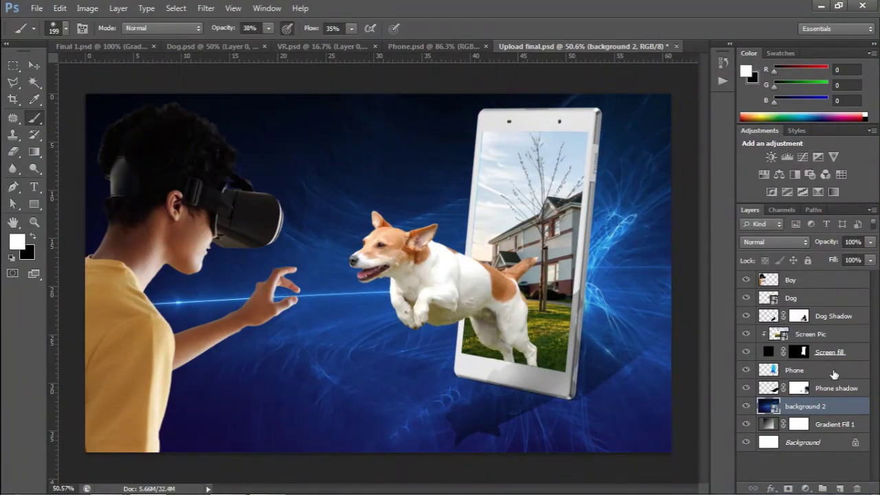
left_click(784, 242)
left_click(764, 167)
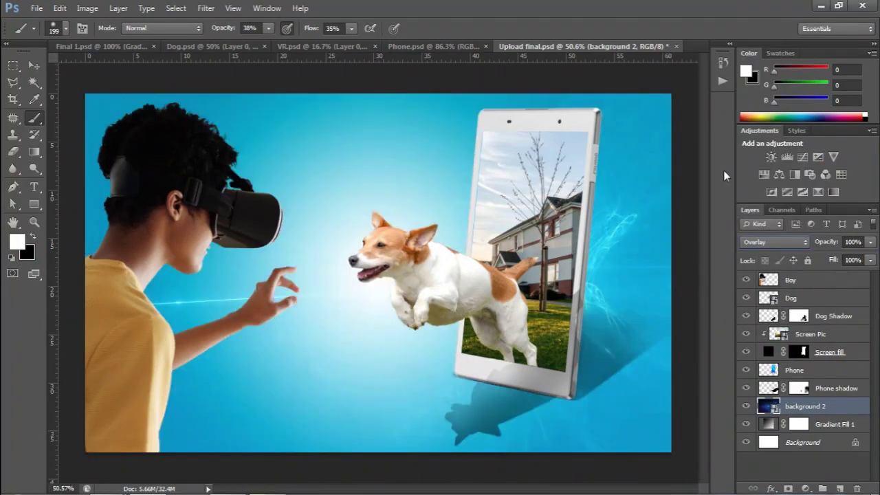
- Change the Gradient Fill 1 stop colour to 40a0c8 and shift the lighter stop right
double_click(777, 425)
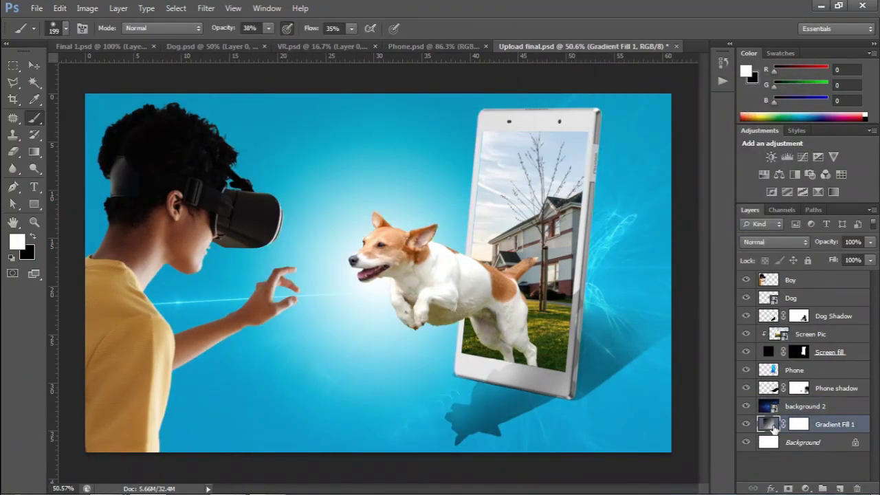
left_click(686, 317)
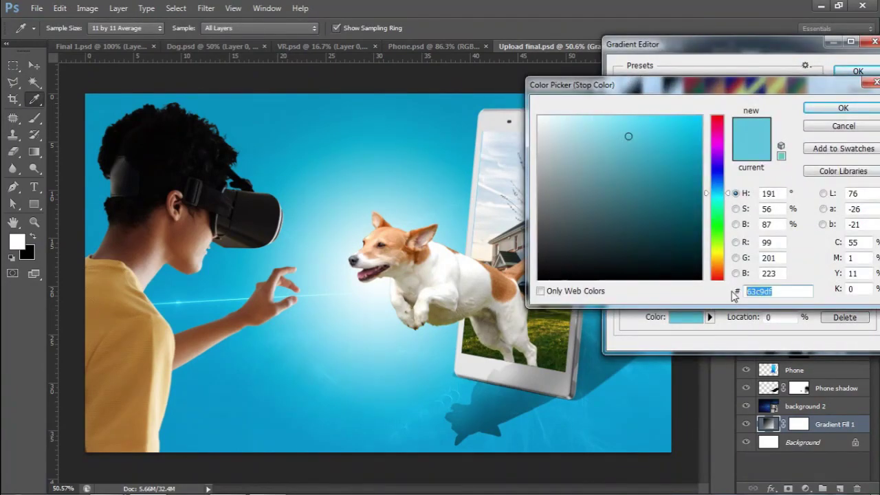
type("40a0c8")
left_click(825, 110)
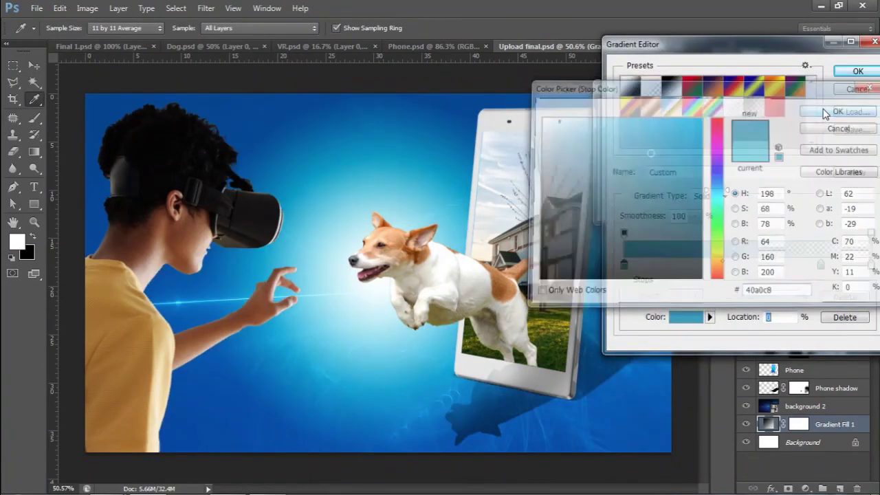
mouse_move(821, 265)
left_mouse_down()
mouse_move(835, 267)
mouse_move(776, 265)
left_mouse_up()
left_click(858, 71)
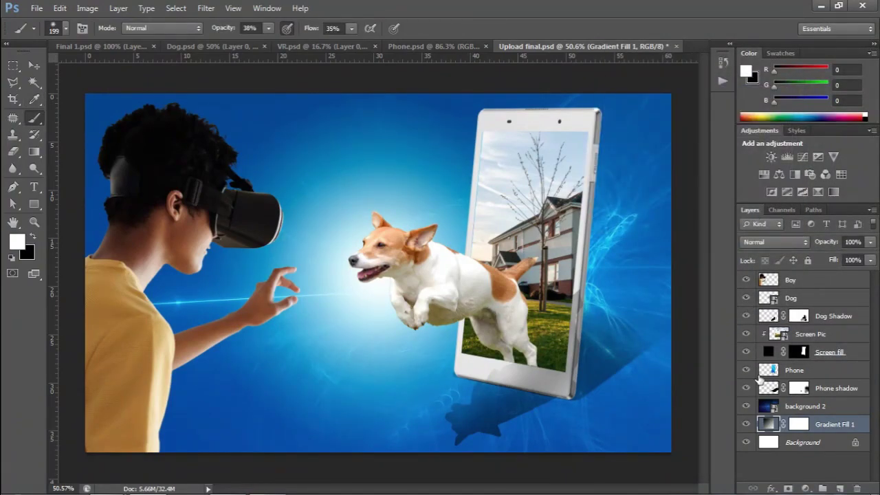
- Select the Boy layer and browse to the folder holding the Rays image
left_click(805, 406)
left_click(791, 280)
left_click(95, 482)
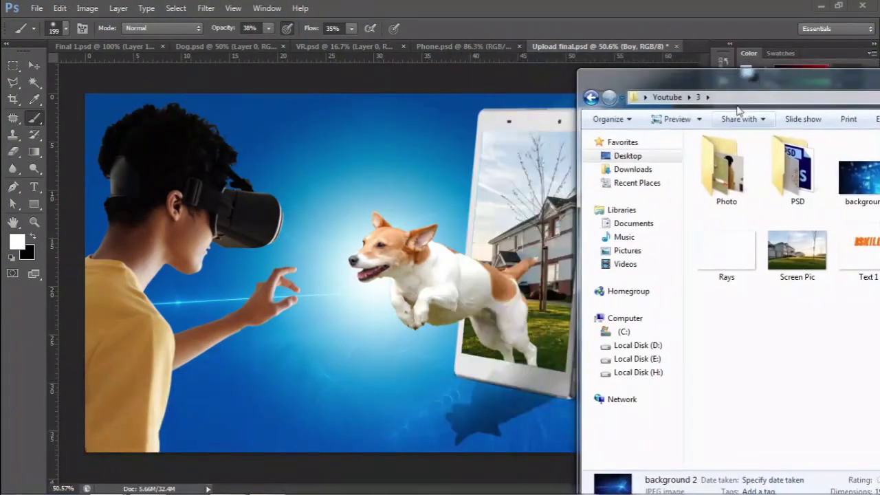
- Place Rays.png, flip it horizontally, and distort it to stretch from the headset toward the tablet
mouse_move(739, 110)
left_mouse_down()
mouse_move(401, 246)
mouse_move(594, 384)
left_mouse_up()
right_click(385, 200)
left_click(413, 381)
left_click_drag(297, 184, 447, 62, "ctrl")
mouse_move(594, 384)
left_mouse_down("ctrl")
mouse_move(583, 178)
mouse_move(621, 141)
mouse_move(549, 180)
mouse_move(530, 145)
left_mouse_up("ctrl")
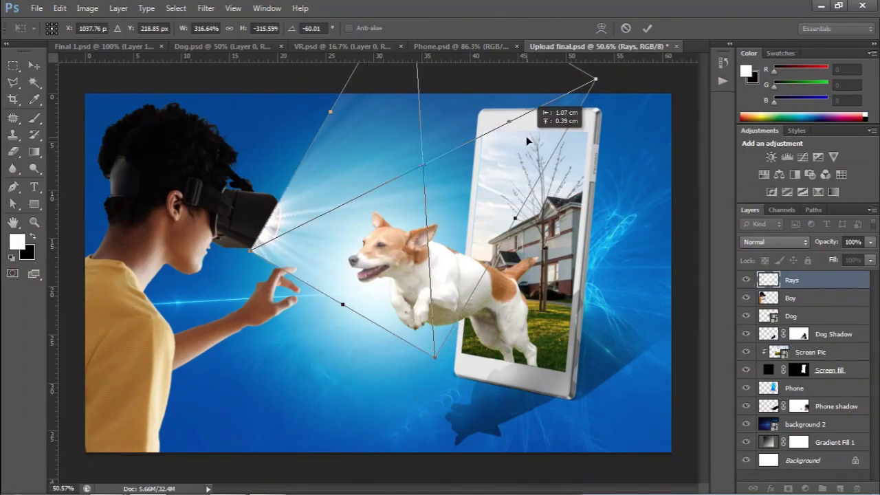
left_click_drag(532, 144, 559, 141)
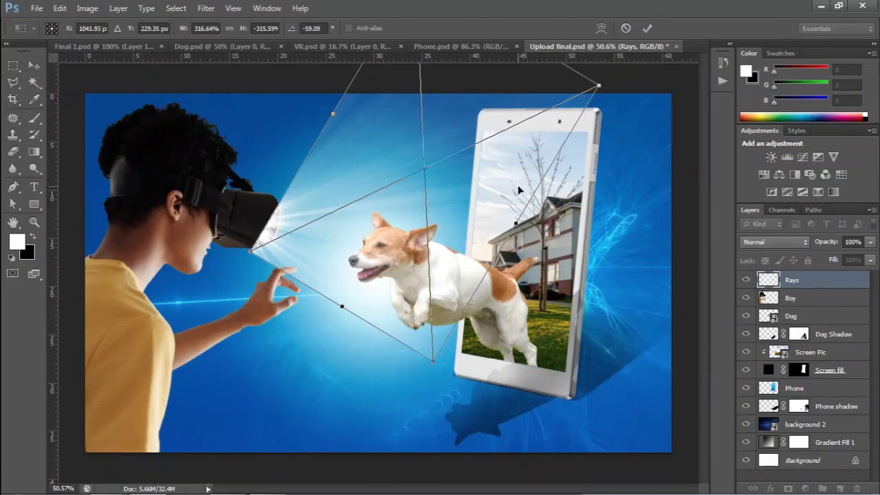
key("Return")
- Re-transform the rays to refine their distortion and nudge them up slightly
key("b")
key("ctrl+t")
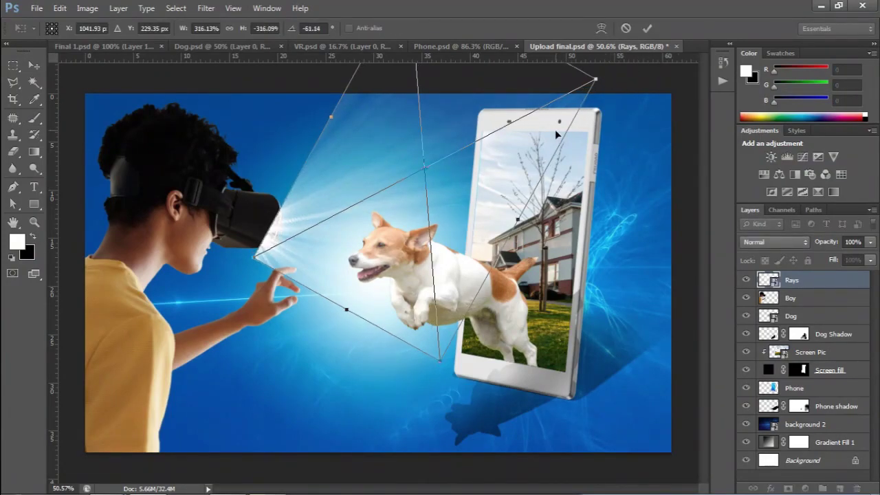
left_click_drag(500, 172, 526, 136)
mouse_move(473, 176)
left_mouse_down()
mouse_move(474, 167)
mouse_move(473, 183)
left_mouse_up()
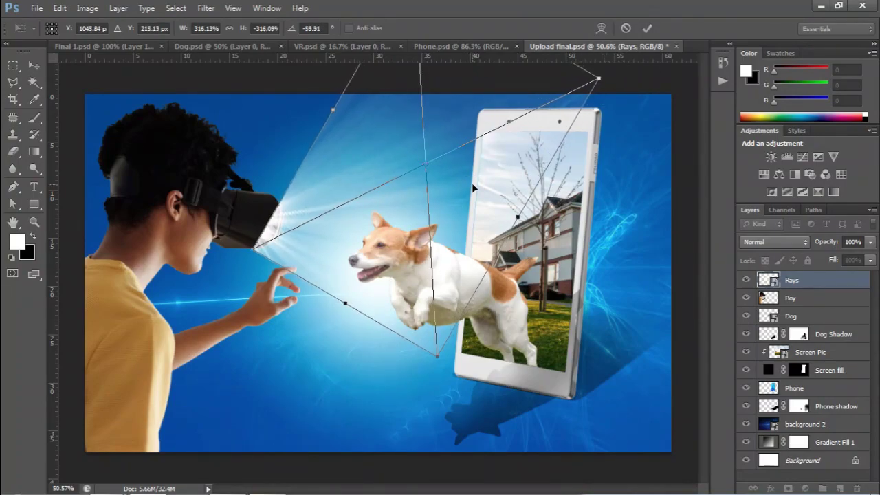
key("b")
left_click(647, 28)
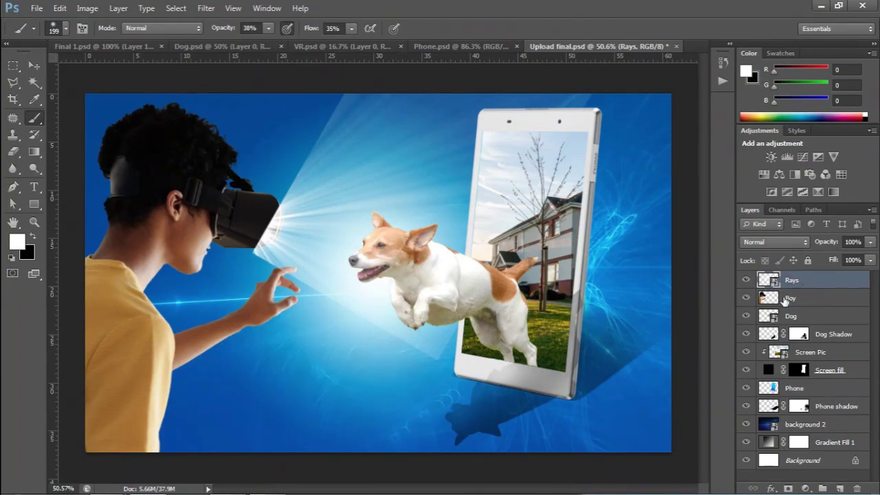
- Add a layer mask to Rays and set the brush opacity and flow to full
left_click(788, 488)
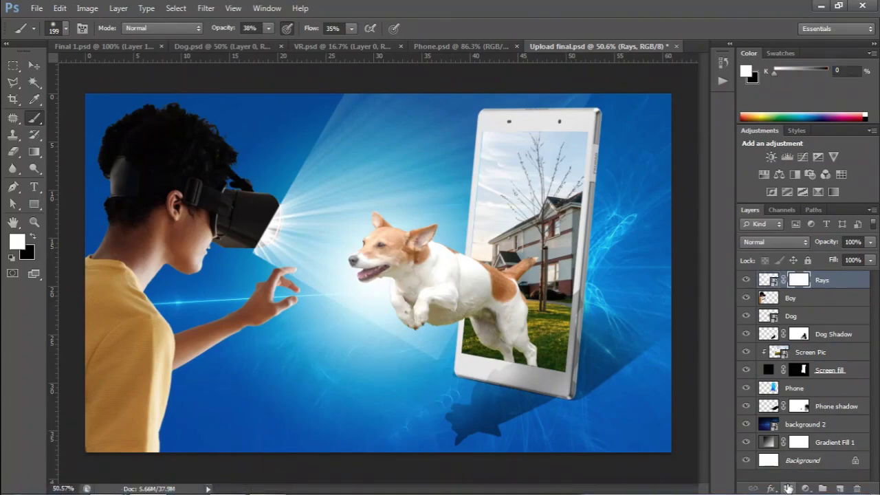
left_click(765, 300, "ctrl")
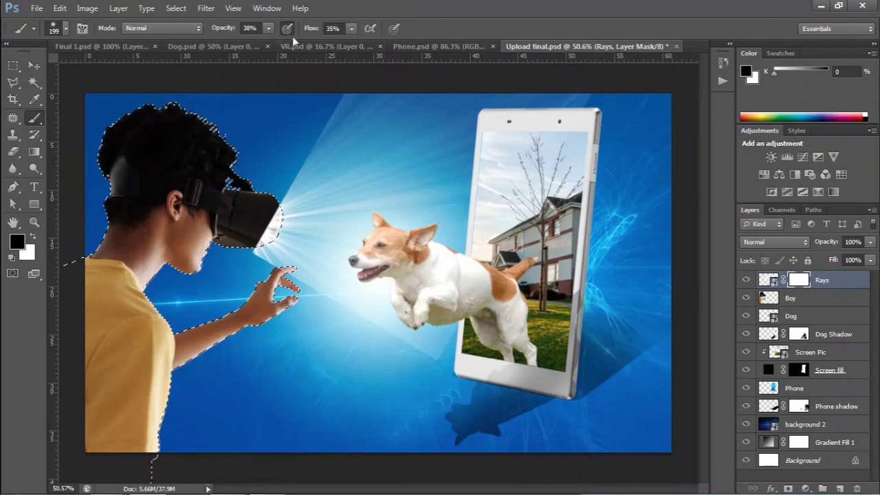
mouse_move(269, 28)
left_mouse_down()
mouse_move(271, 42)
mouse_move(395, 42)
left_mouse_up()
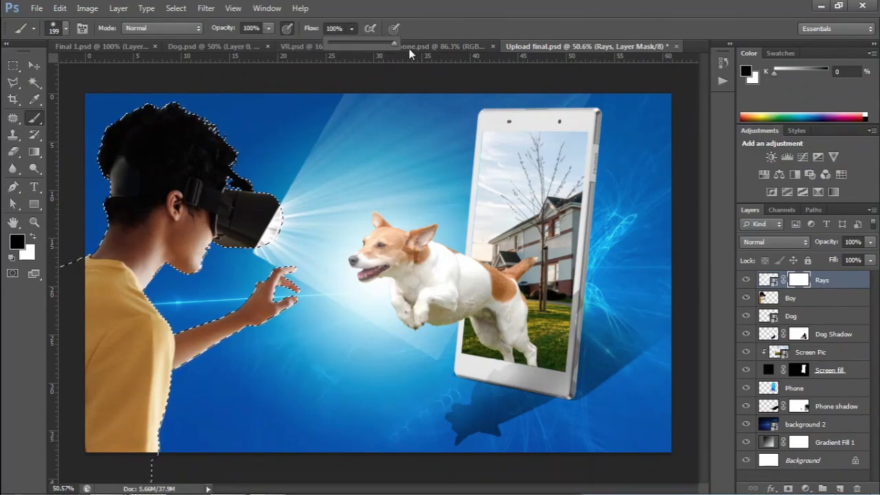
left_click(65, 29)
double_click(48, 134)
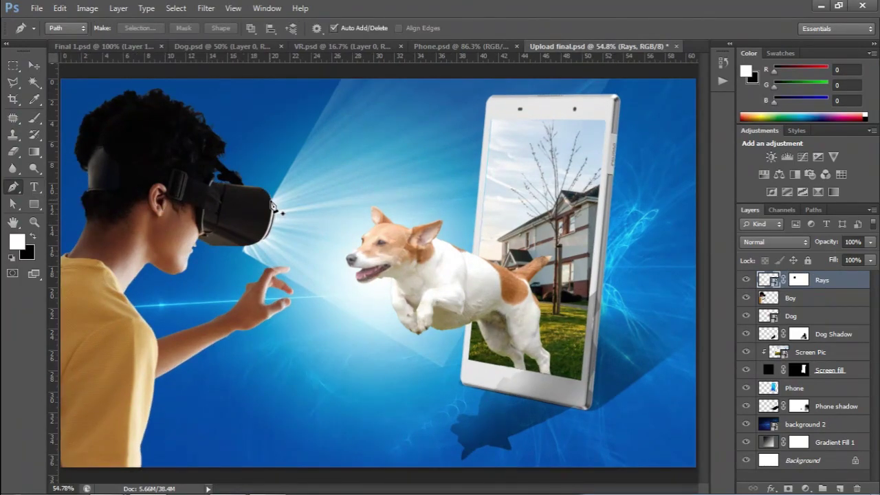
- Outline the stray rays above the beam with a path and paint them out on the Rays mask
left_click(273, 205)
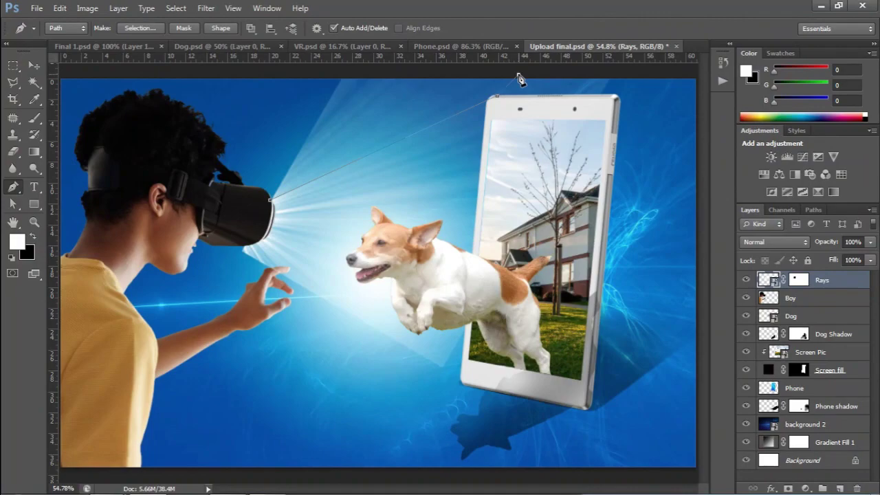
left_click(332, 67)
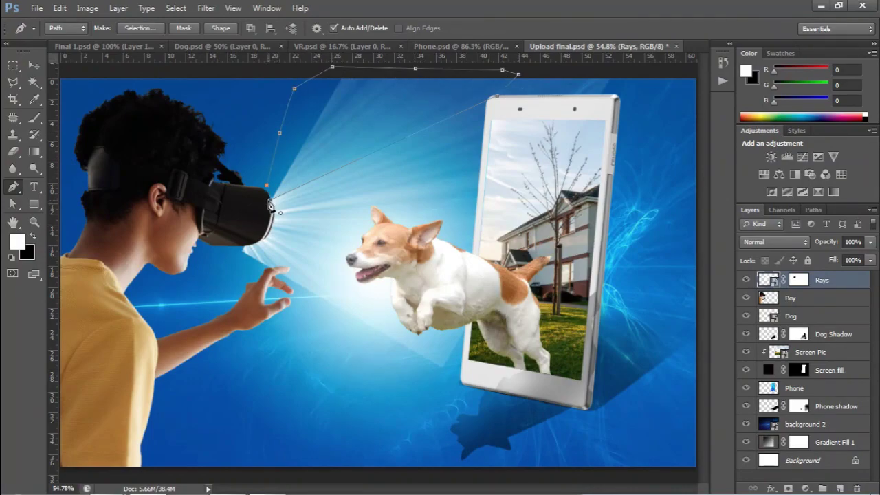
left_click(273, 206)
key("ctrl+Return")
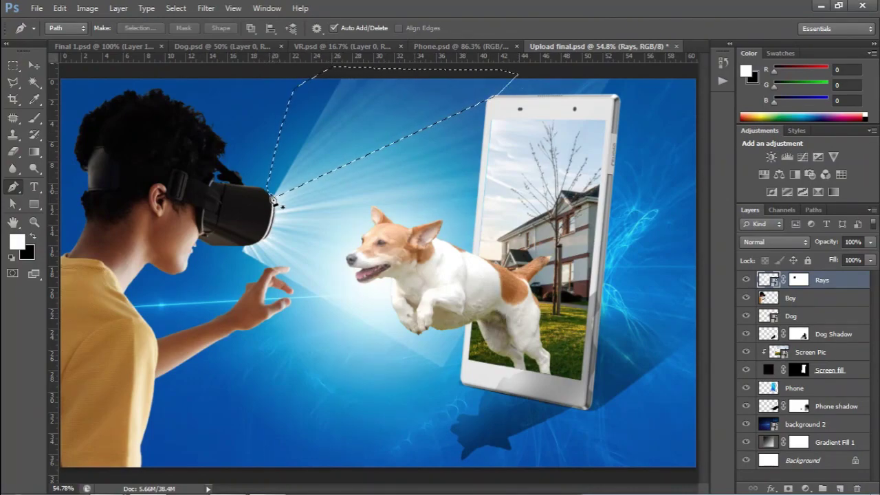
key("ctrl+backslash")
left_click(34, 117)
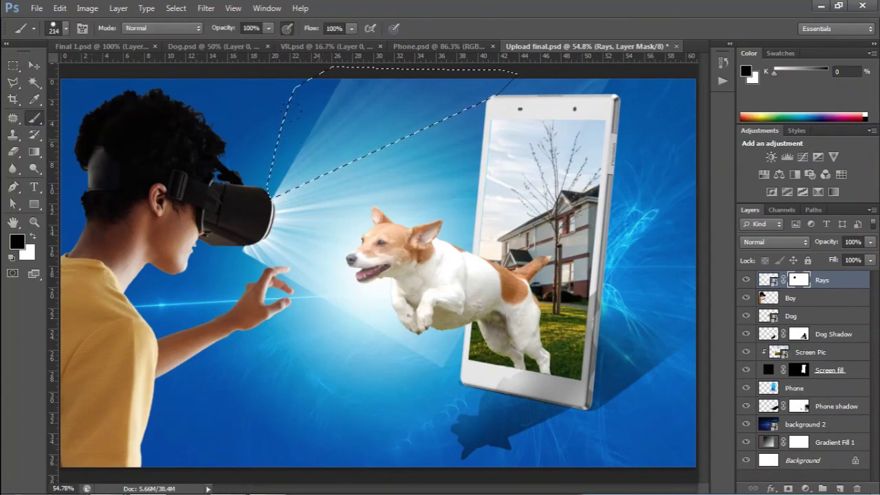
left_click(60, 28)
double_click(49, 128)
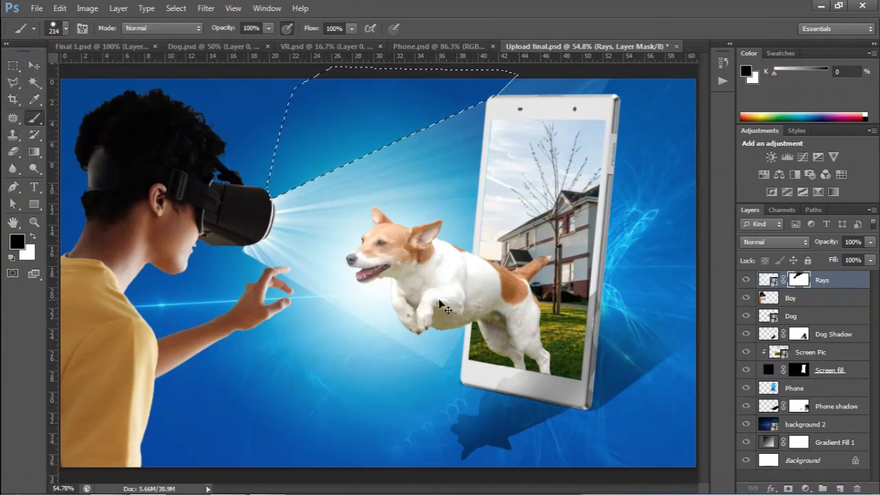
left_click_drag(280, 119, 344, 165)
key("ctrl+d")
- Draw a path around the boy's hand and load it as a selection on the Rays mask
left_click(768, 280)
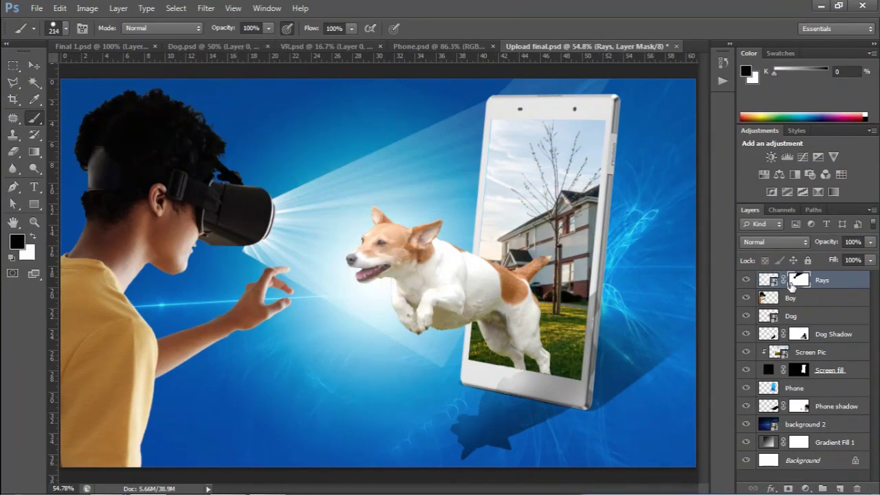
key("x")
key("p")
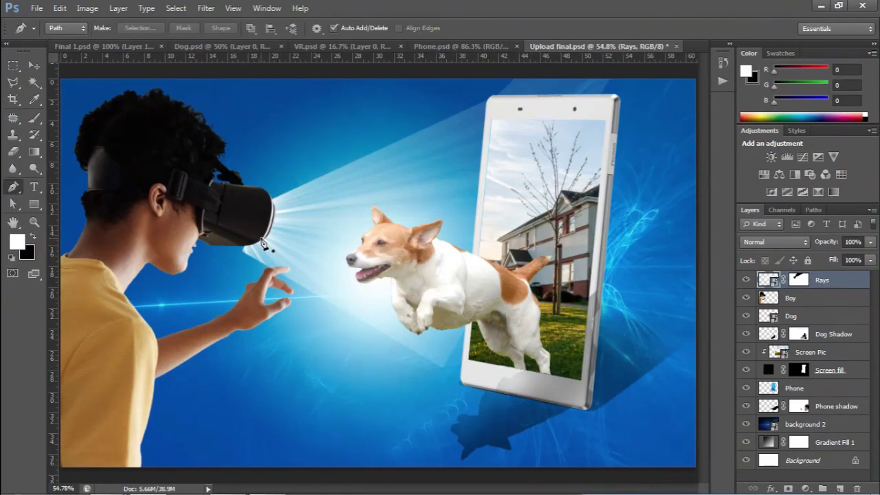
left_click(262, 239)
left_click(341, 314)
left_click(300, 326)
key("ctrl+Return")
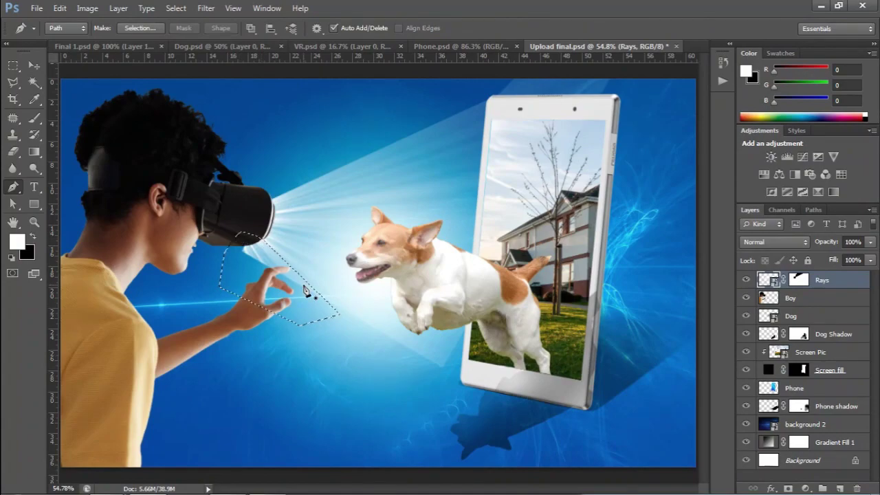
left_click(799, 280)
- Paint black on the Rays mask to hide the rays around the boy's hand
key("b")
key("x")
mouse_move(248, 254)
left_mouse_down()
mouse_move(309, 302)
mouse_move(289, 275)
left_mouse_up()
- Duplicate the Rays layer and rotate the copy about 39°
key("ctrl+j")
key("ctrl+0")
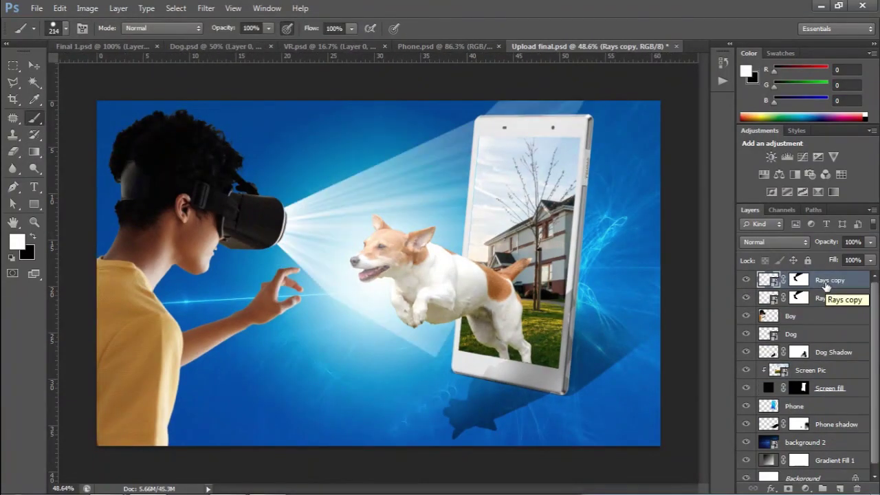
key("ctrl+t")
scroll(463, 317, "down", 2)
left_click_drag(468, 385, 389, 315)
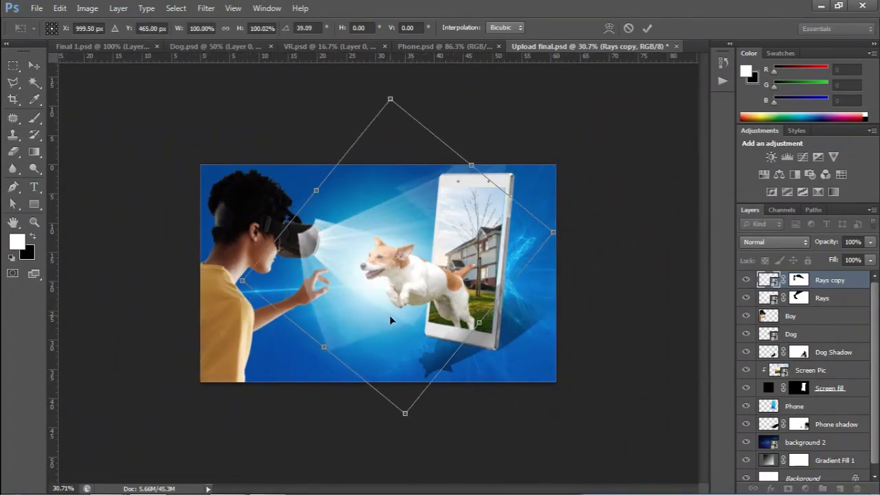
scroll(390, 315, "up", 1)
scroll(631, 362, "down", 2)
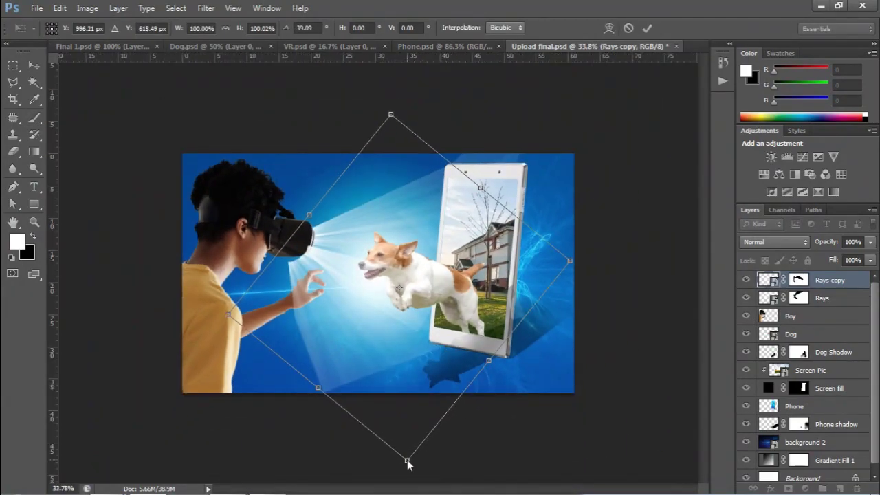
- Fine-tune the Rays copy rotation to about 51° and apply the transform
left_click_drag(407, 465, 386, 480)
left_click_drag(398, 342, 401, 347)
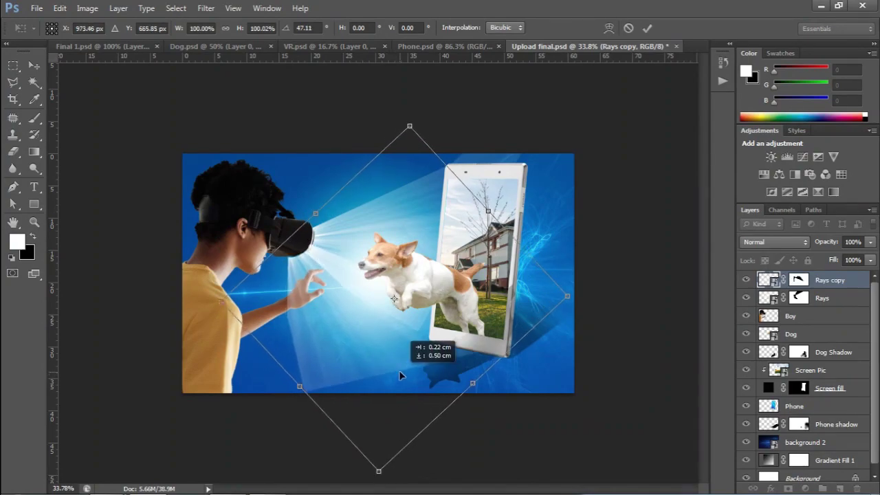
left_click_drag(385, 478, 374, 479)
left_click_drag(391, 399, 389, 404)
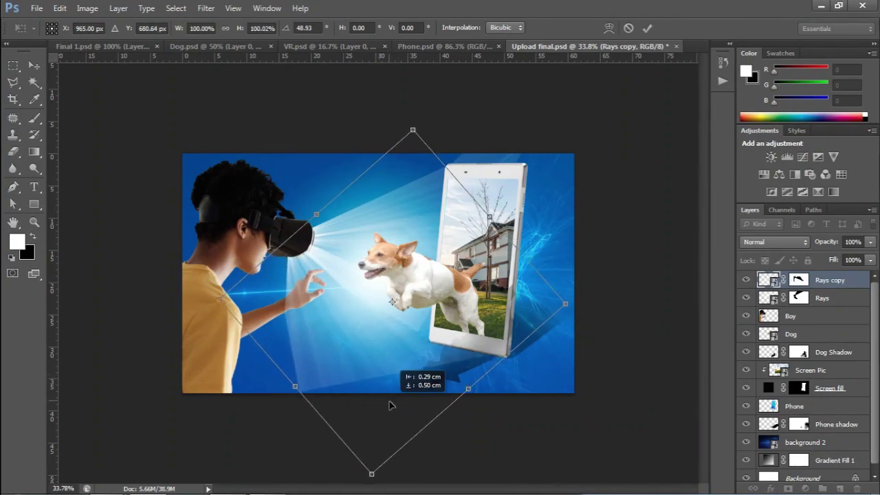
left_click_drag(477, 333, 473, 332)
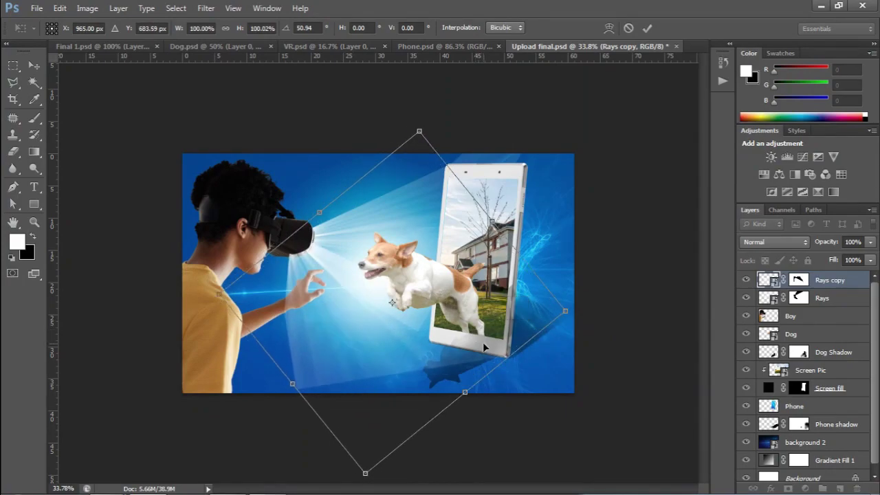
key("Return")
key("b")
scroll(413, 275, "up", 3)
left_click(822, 298)
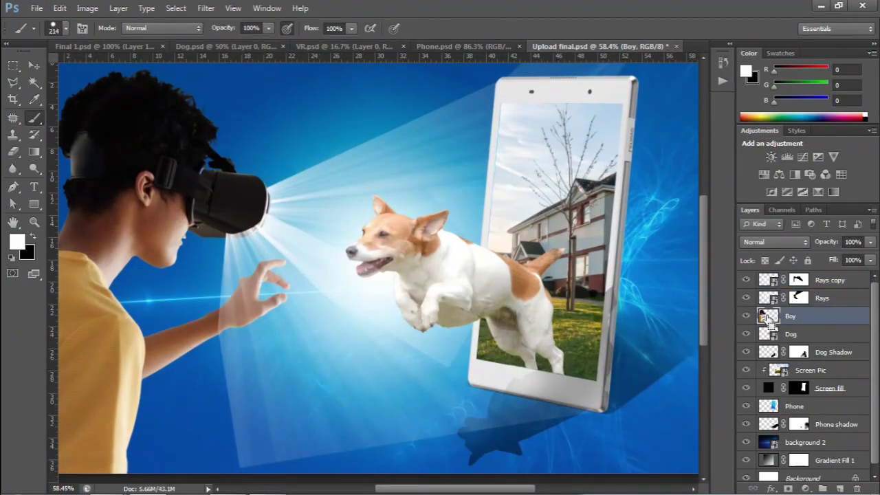
- Clear the boy outline selection and target the Rays copy layer
left_click(768, 316, "ctrl")
left_click(798, 280)
key("x")
left_click(55, 28)
double_click(53, 128)
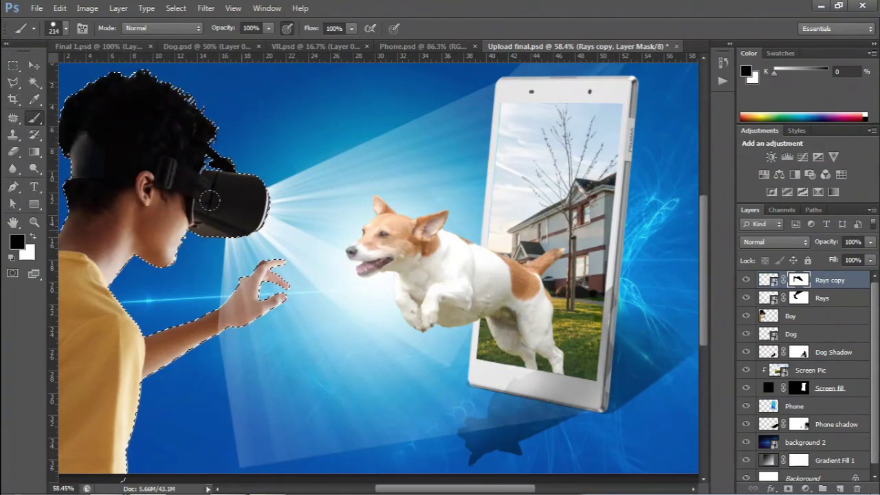
key("ctrl+d")
key("x")
left_click(768, 280)
- Draw a pen path around the lower-left beam from the headset front to the boy's chin
scroll(372, 370, "down", 1)
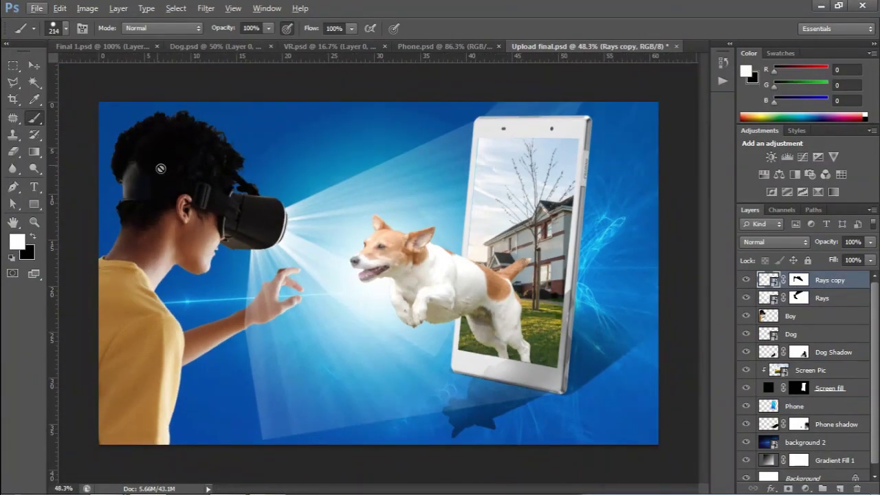
key("p")
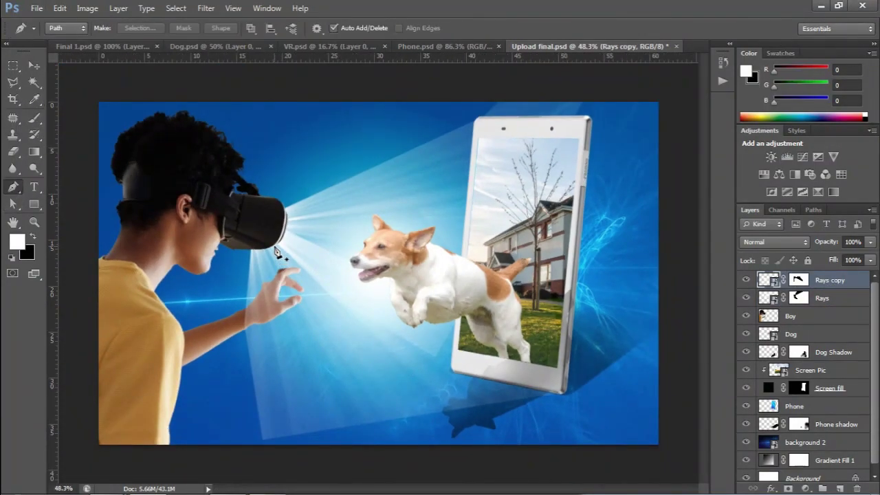
left_click(275, 249)
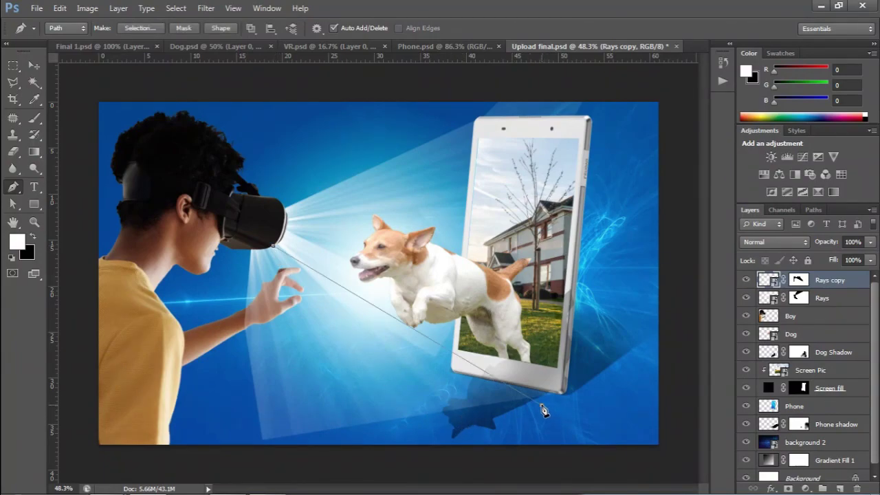
left_click(456, 433)
left_click(346, 434)
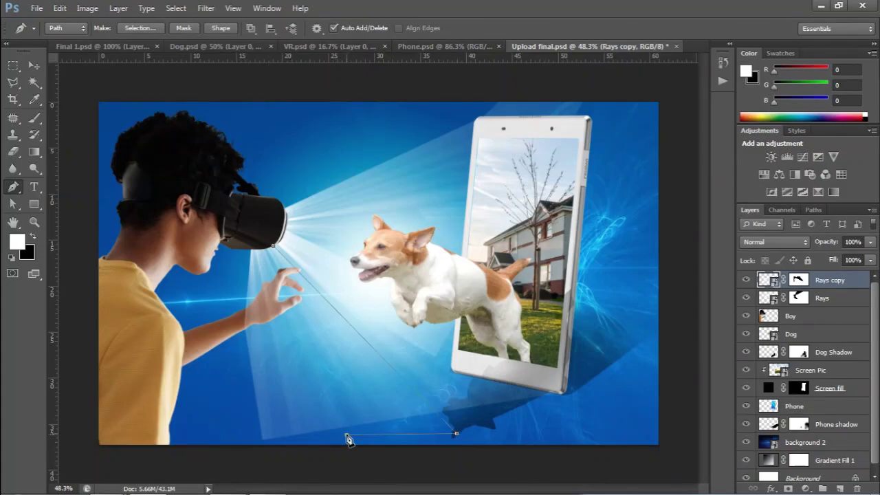
left_click(289, 438)
left_click(259, 453)
left_click(200, 416)
left_click(199, 326)
- Load the path as a selection and paint it black on the Rays copy mask
key("ctrl+Return")
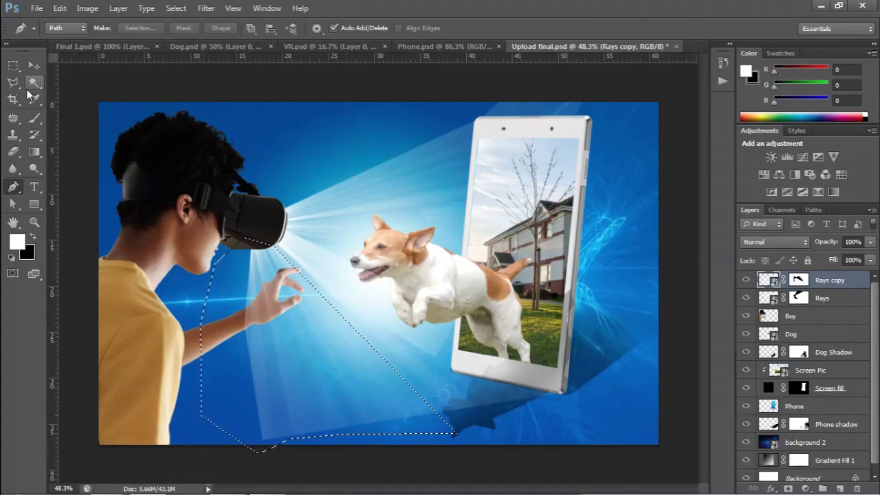
key("b")
left_click(799, 279)
key("x")
mouse_move(254, 247)
left_mouse_down()
mouse_move(392, 371)
mouse_move(261, 413)
left_mouse_up()
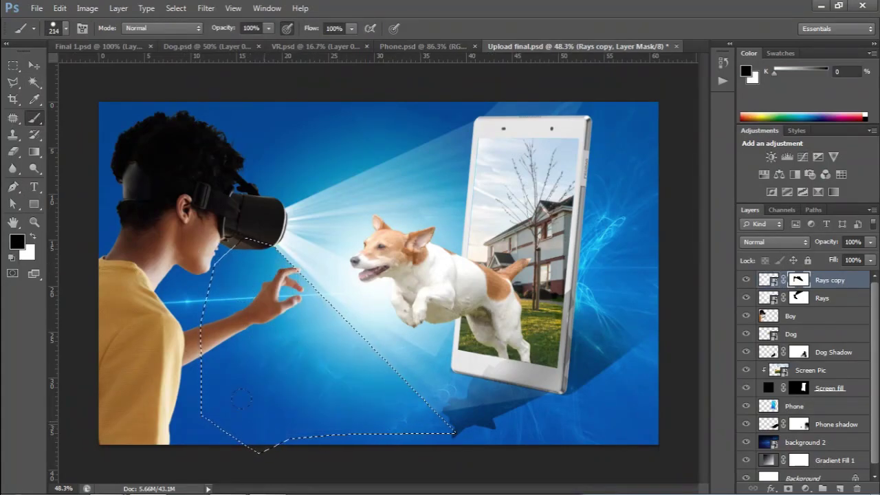
key("ctrl+d")
left_click(798, 298)
scroll(387, 274, "up", 1)
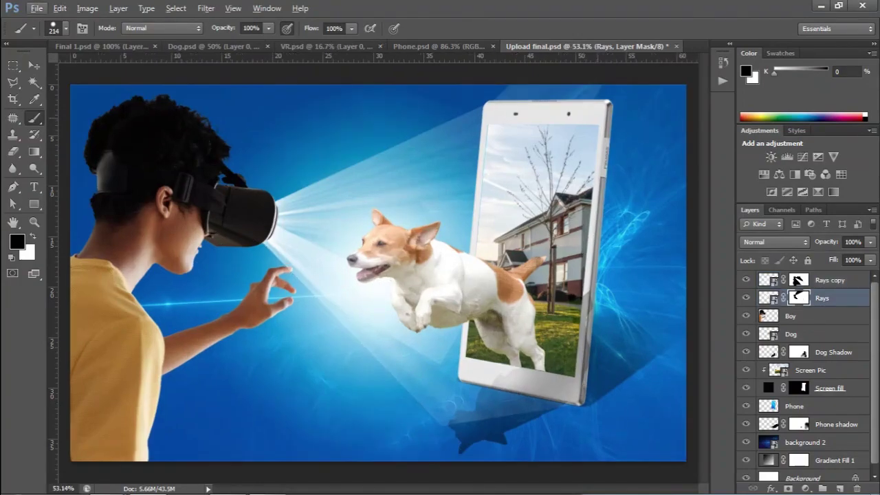
left_click(66, 29)
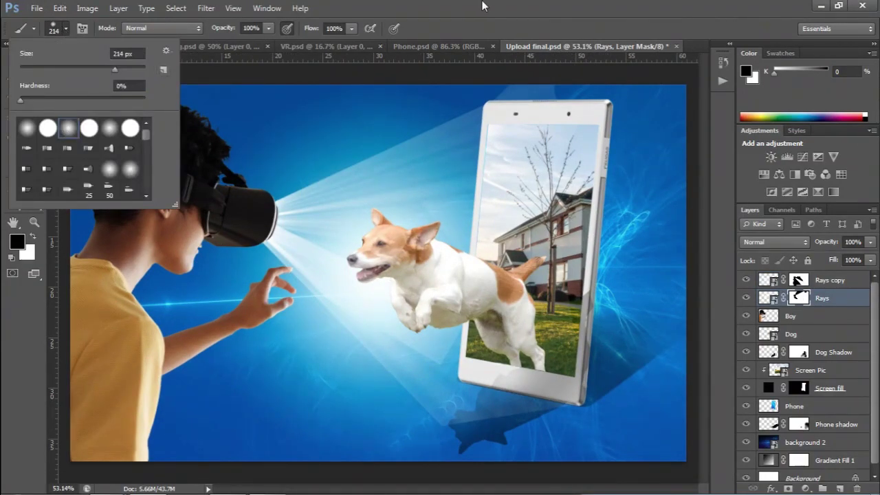
- Shrink the brush to 244 px and brighten the rays beside the headset on the Rays mask
right_click(531, 129, "alt")
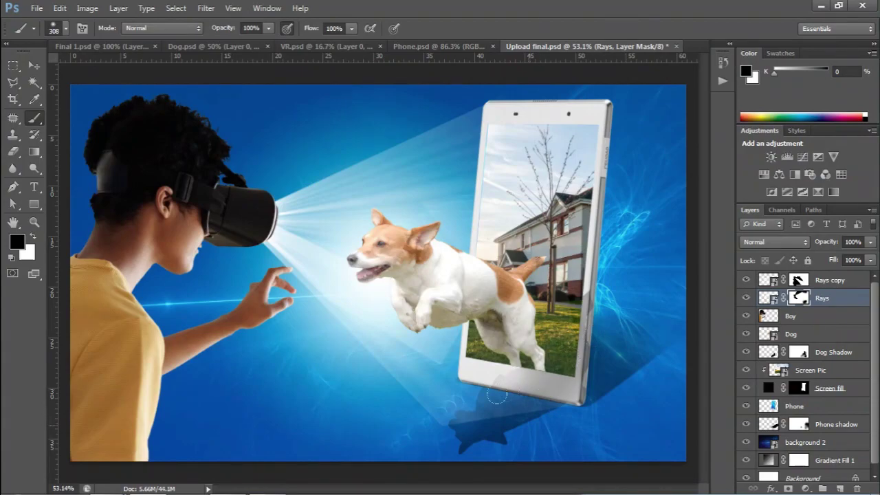
left_click(799, 280)
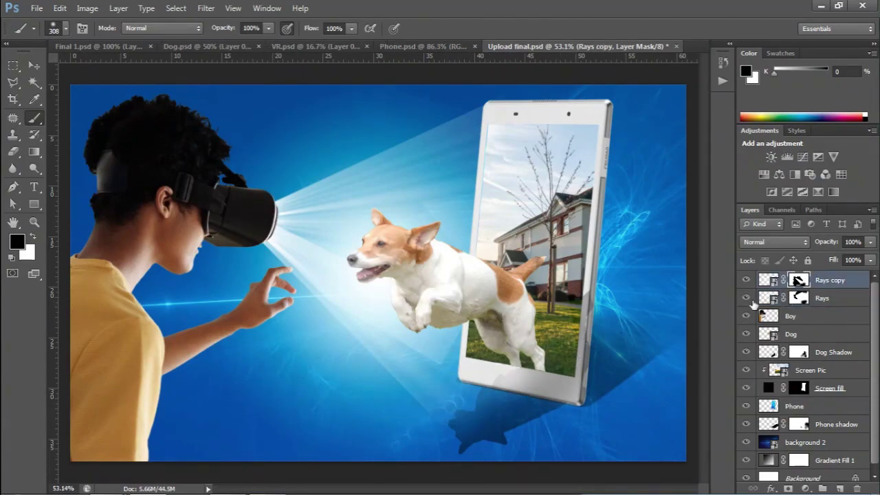
left_click(799, 298)
right_click(454, 293, "alt")
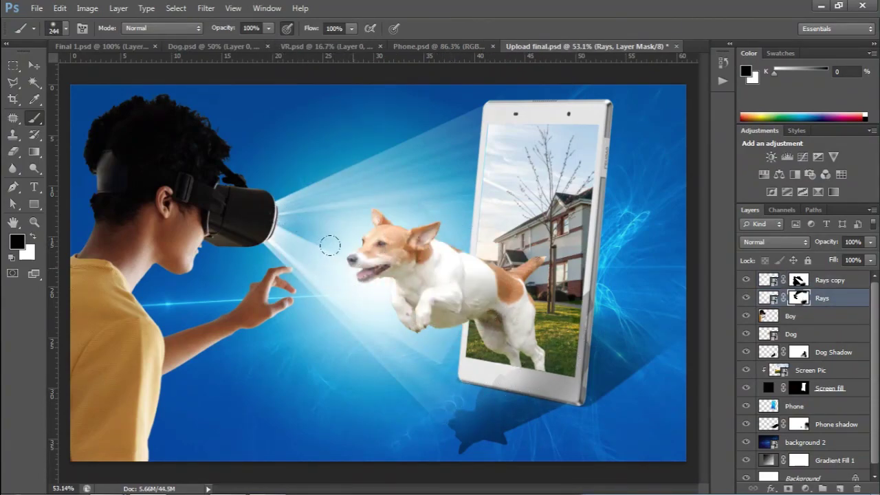
left_click(308, 230)
- Set a 109 brush at about 36% opacity and 33% flow and dim rays near the headset lens
left_click(770, 287)
left_click_drag(269, 29, 279, 49)
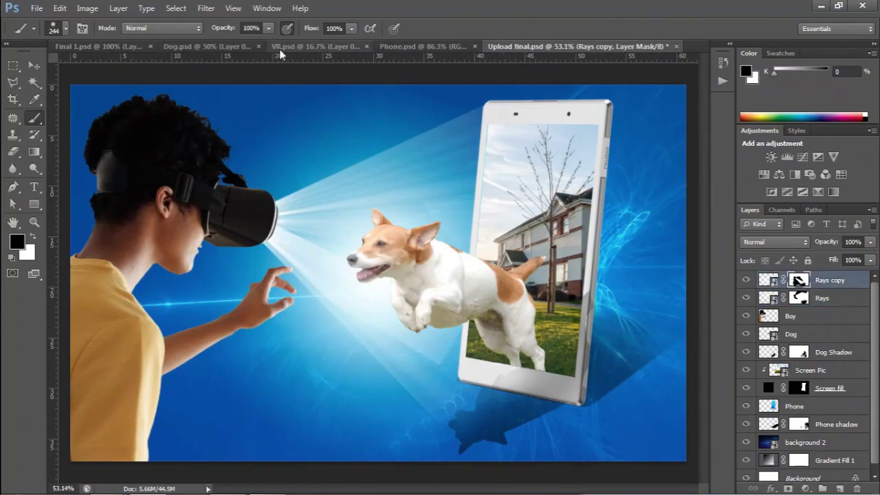
left_click_drag(352, 28, 287, 49)
left_click(823, 298)
left_click_drag(351, 28, 362, 43)
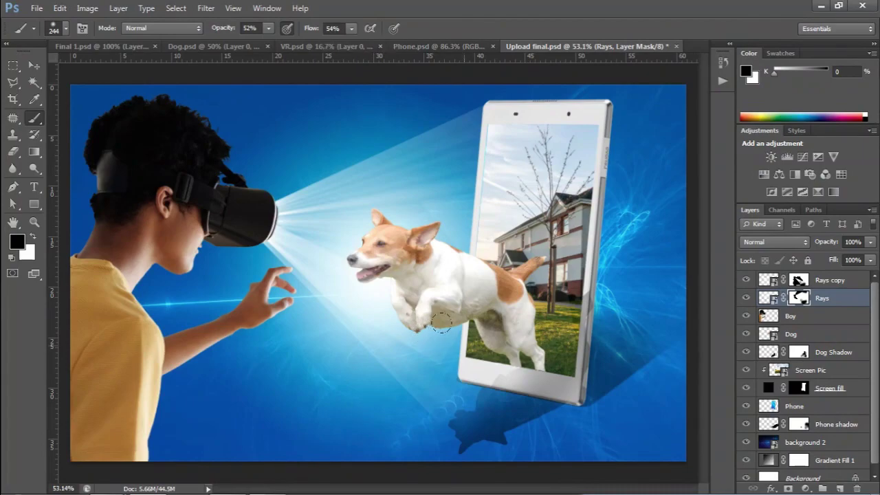
scroll(267, 237, "up", 1)
scroll(267, 237, "up", 4)
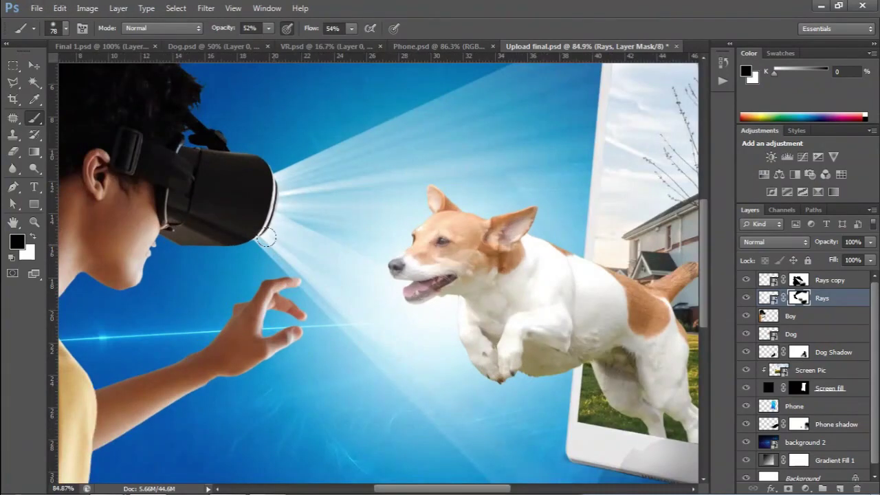
key("3")
key("6")
key("shift+3")
key("shift+3")
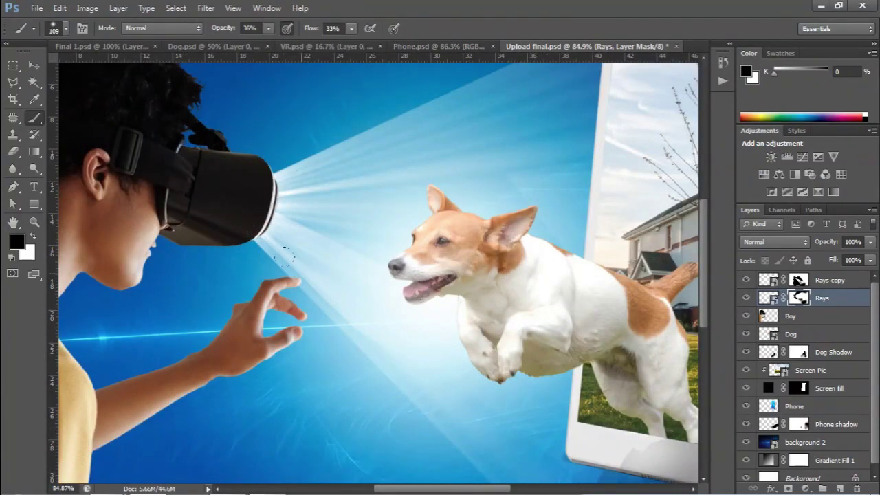
left_click_drag(262, 184, 283, 245)
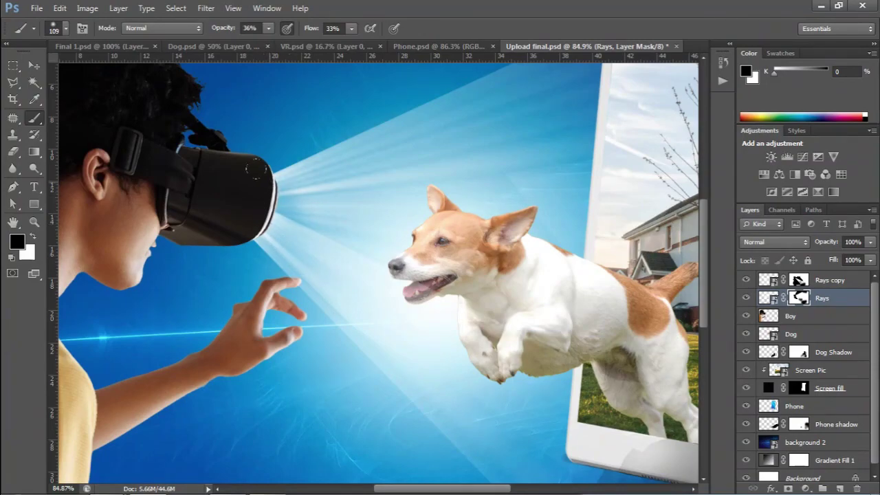
- Switch to white and set about 41% opacity for the Rays copy mask
key("x")
key("x")
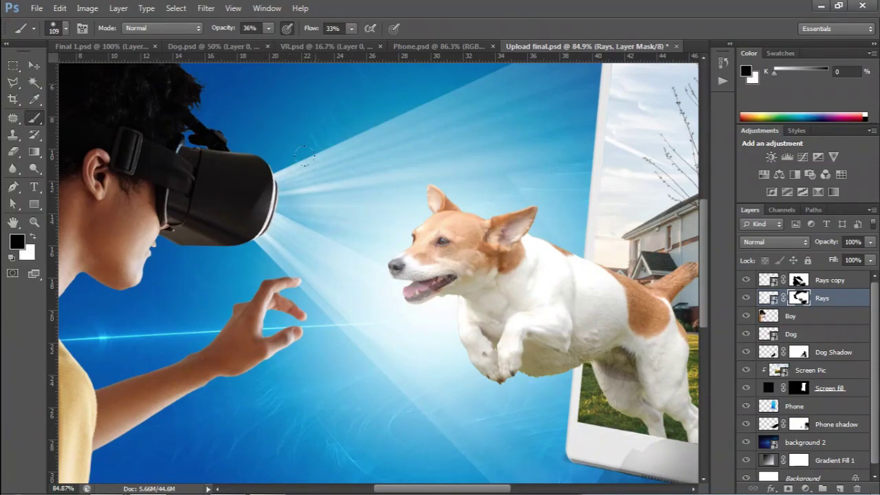
left_click_drag(269, 28, 333, 58)
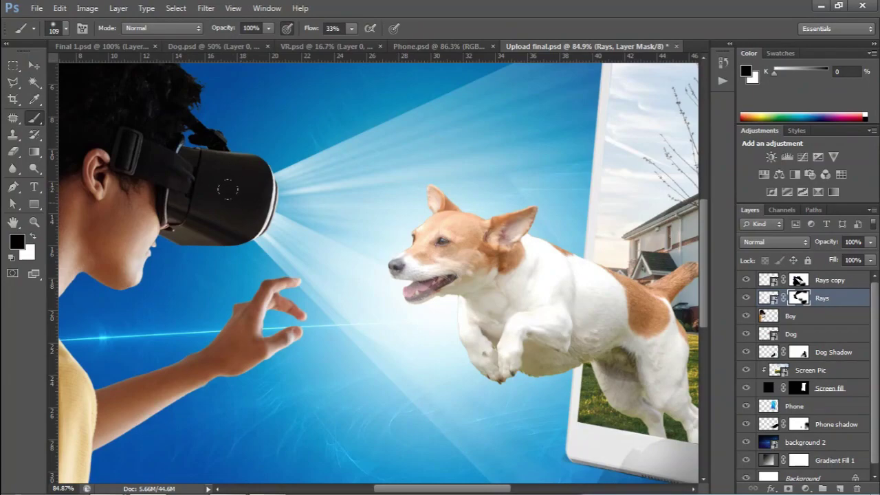
scroll(309, 252, "down", 3)
scroll(311, 256, "down", 2)
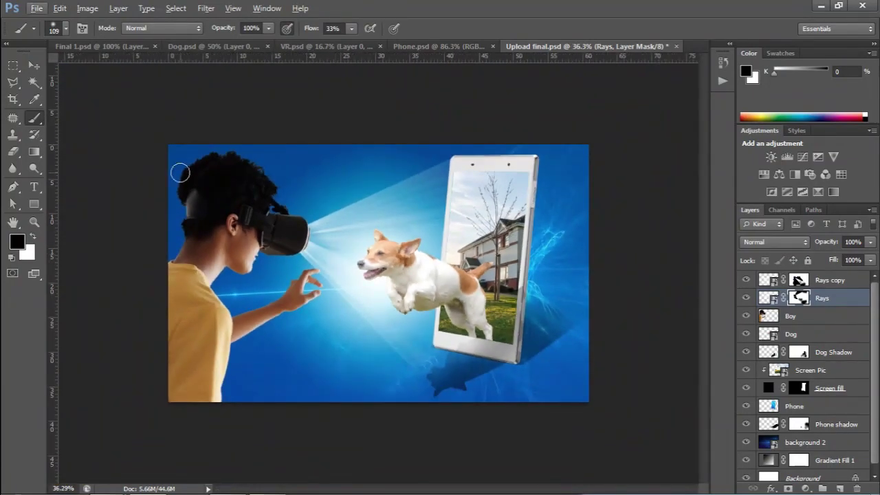
scroll(406, 268, "up", 2)
scroll(406, 268, "up", 1)
left_click(802, 282)
left_click_drag(268, 28, 222, 49)
scroll(310, 207, "up", 2)
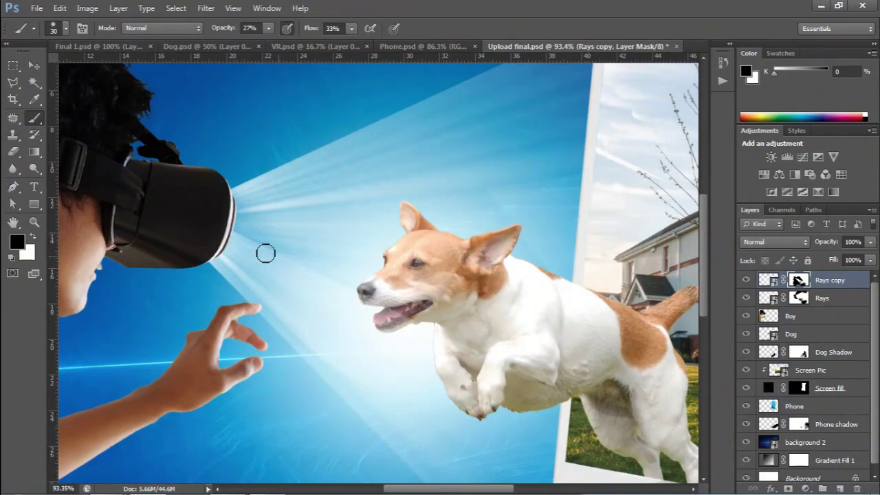
key("4")
key("1")
scroll(386, 302, "down", 3)
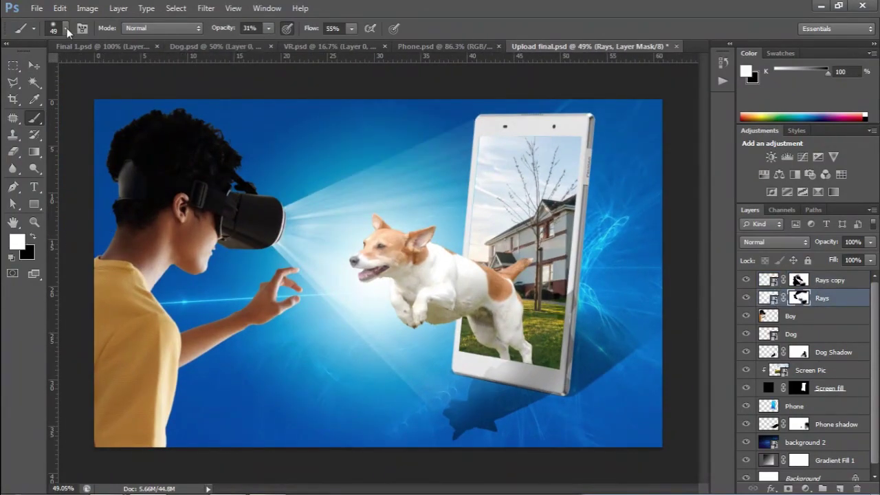
- Adjust opacity and flow, then paint black to darken the rays just below the headset
left_click(66, 28)
left_click(268, 28)
left_click(332, 28)
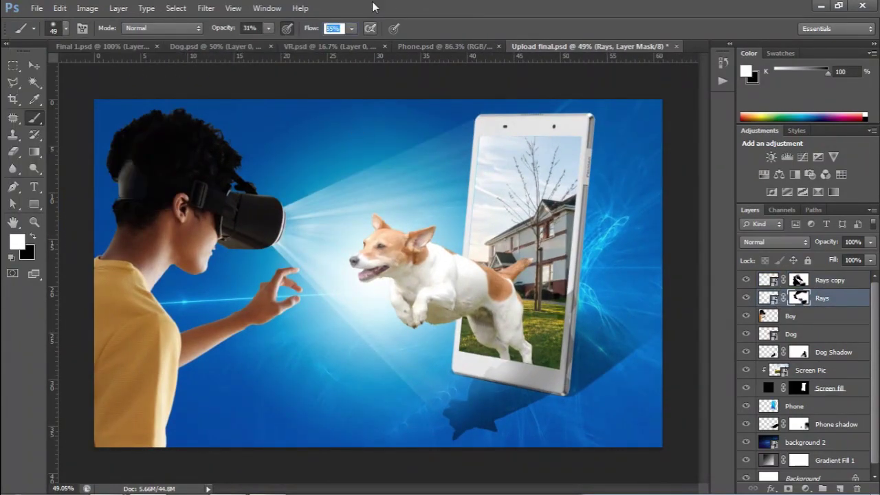
scroll(306, 180, "up", 2)
key("x")
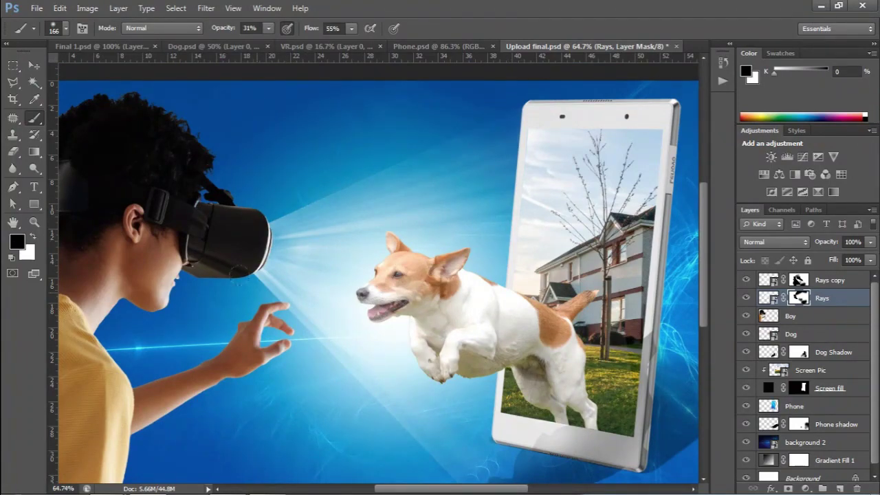
key("alt+bracketright")
scroll(417, 419, "down", 3)
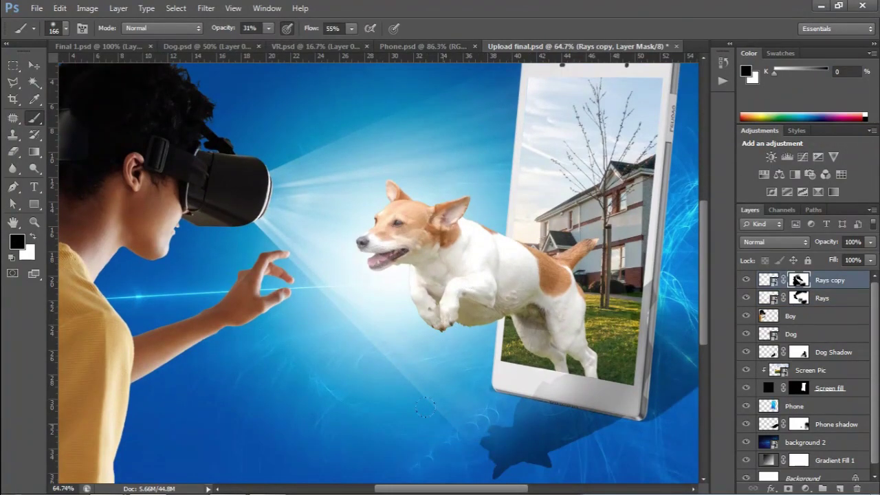
left_click_drag(293, 259, 222, 219)
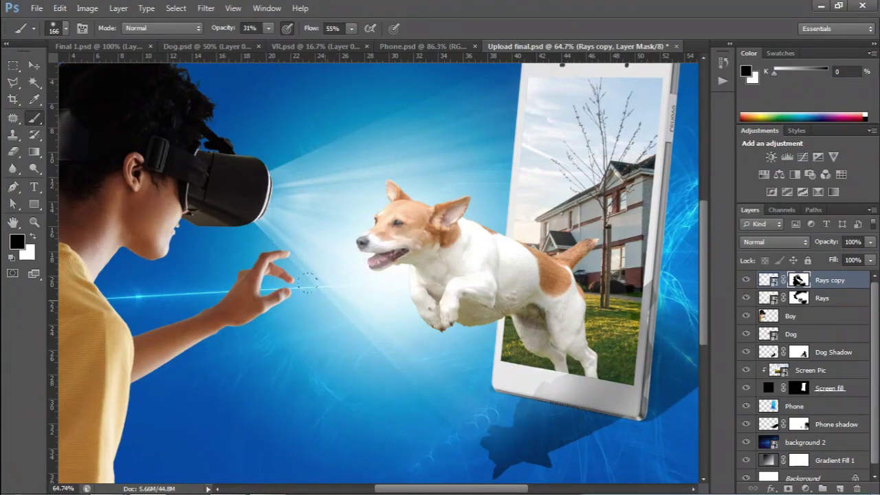
key("alt+bracketleft")
- Switch to the Blur tool and set its strength to 32%
left_click(13, 169)
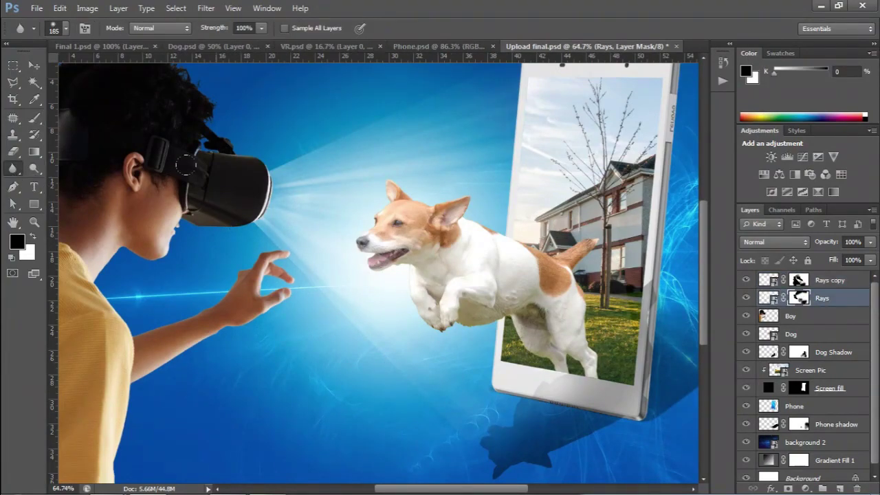
scroll(282, 127, "down", 2)
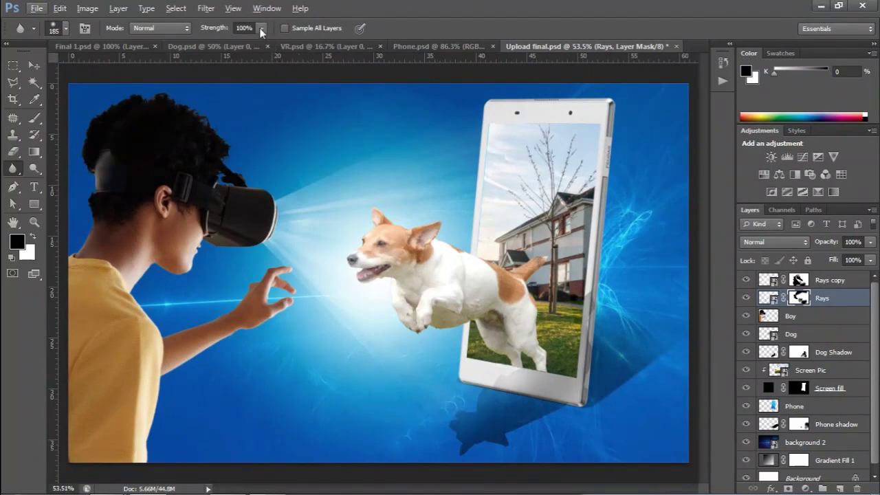
left_click_drag(261, 32, 211, 47)
scroll(326, 122, "up", 2)
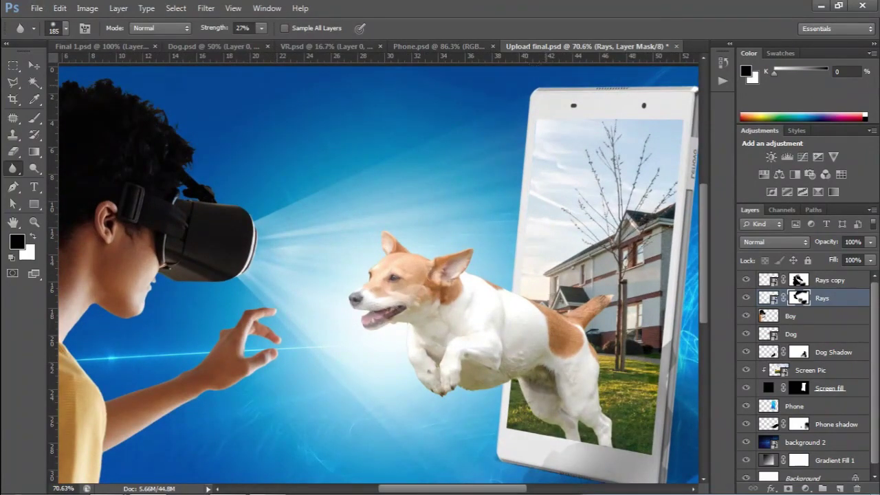
left_click_drag(261, 28, 263, 47)
- Blur the Rays copy and Rays masks, enlarging the brush to about 456
key("alt+bracketright")
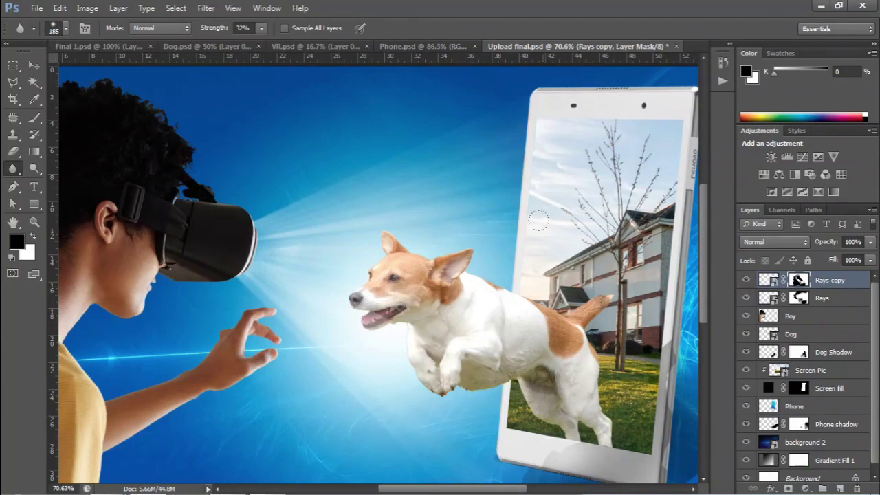
scroll(481, 372, "down", 3)
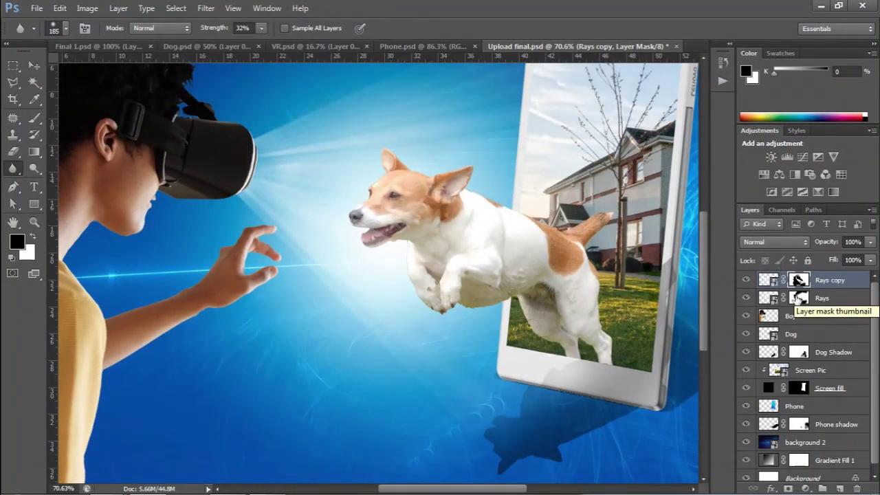
scroll(341, 297, "up", 3)
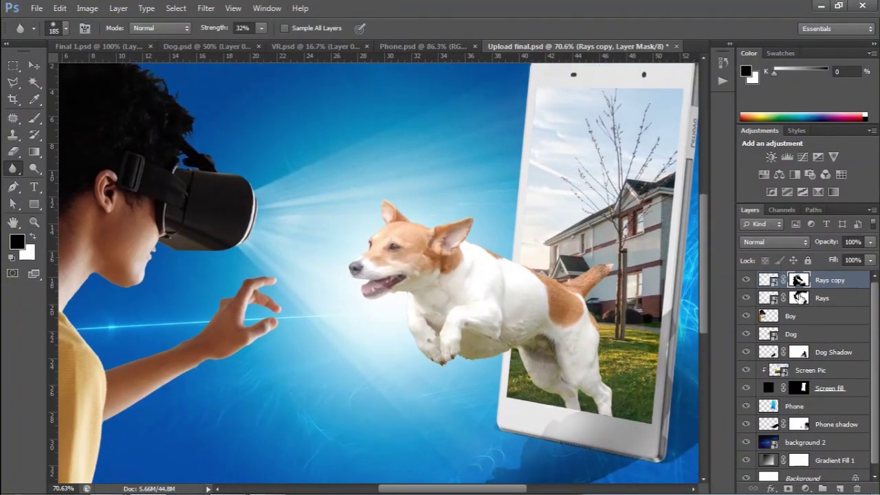
key("alt+bracketleft")
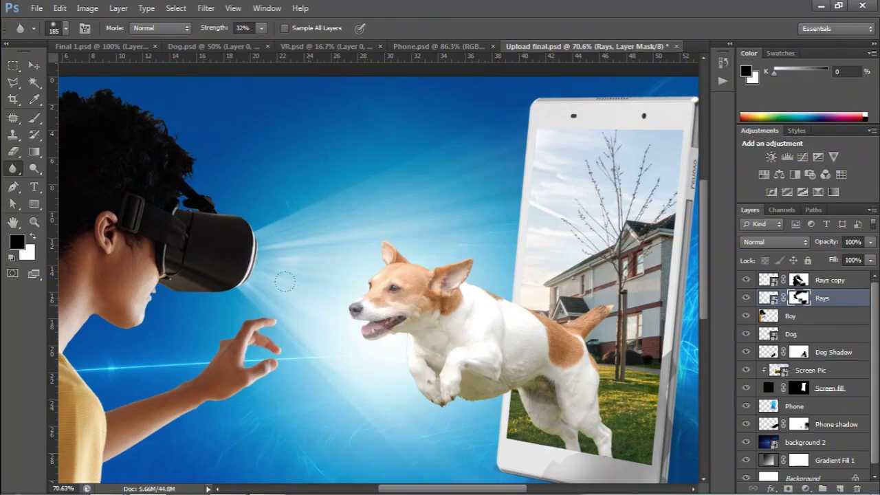
key("alt+bracketright")
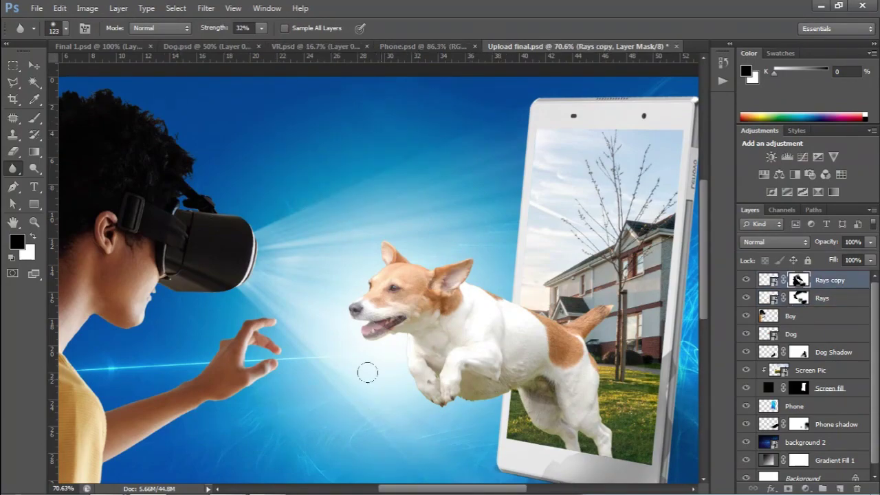
scroll(367, 372, "down", 1)
left_click_drag(403, 256, 477, 255)
- Keep softening both beam masks with the brush shrunk to about 163
key("alt+bracketleft")
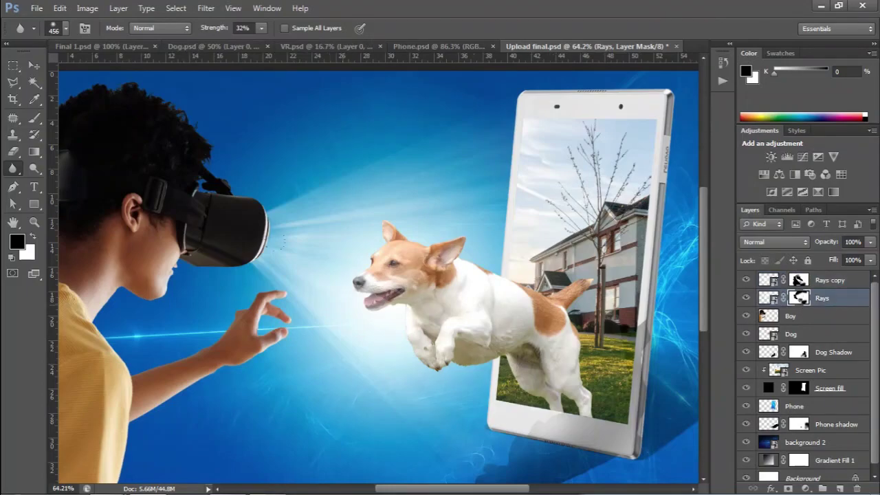
key("alt+bracketright")
left_click_drag(372, 303, 316, 295)
scroll(369, 356, "down", 1)
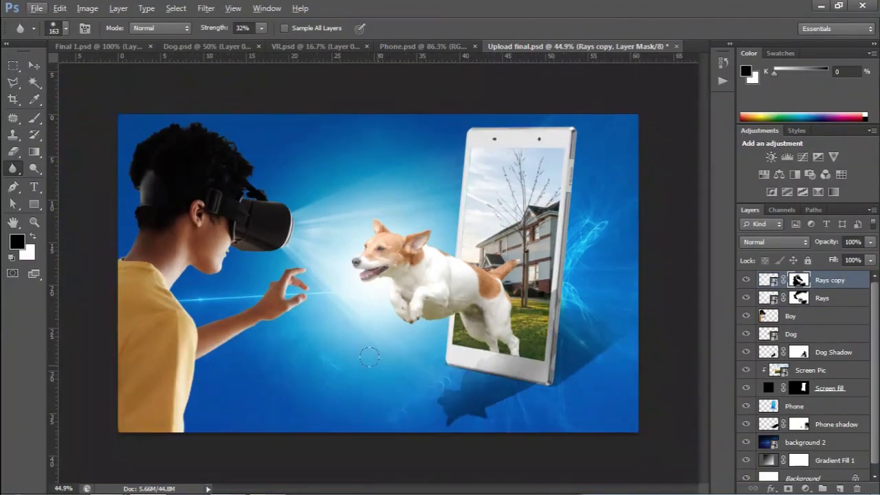
key("alt+bracketleft")
scroll(447, 134, "up", 2)
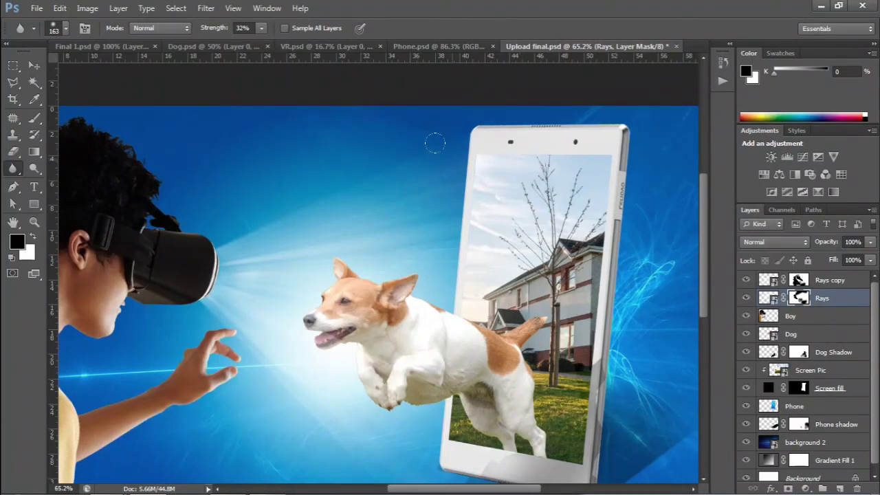
scroll(435, 142, "down", 1)
scroll(294, 203, "down", 2)
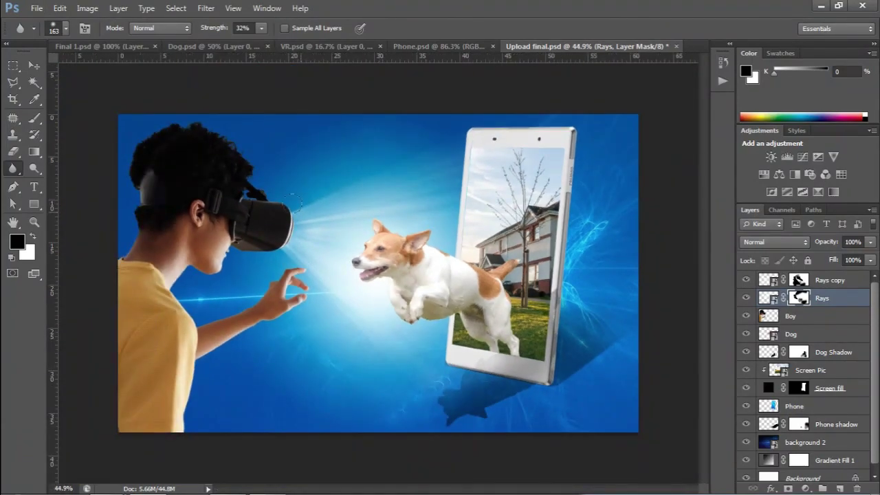
key("alt+bracketright")
- Rename the beam layers Rays 1 and Rays 2, and add an empty Debris layer above Dog
double_click(824, 298)
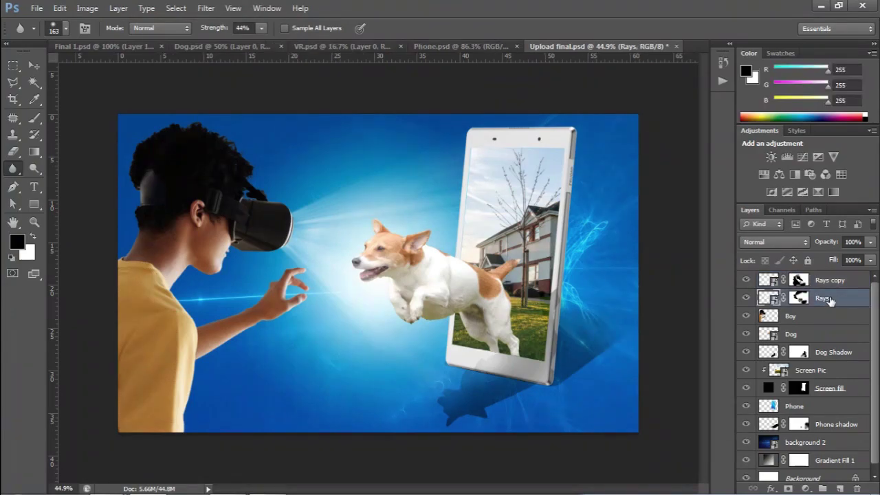
type("1")
double_click(851, 280)
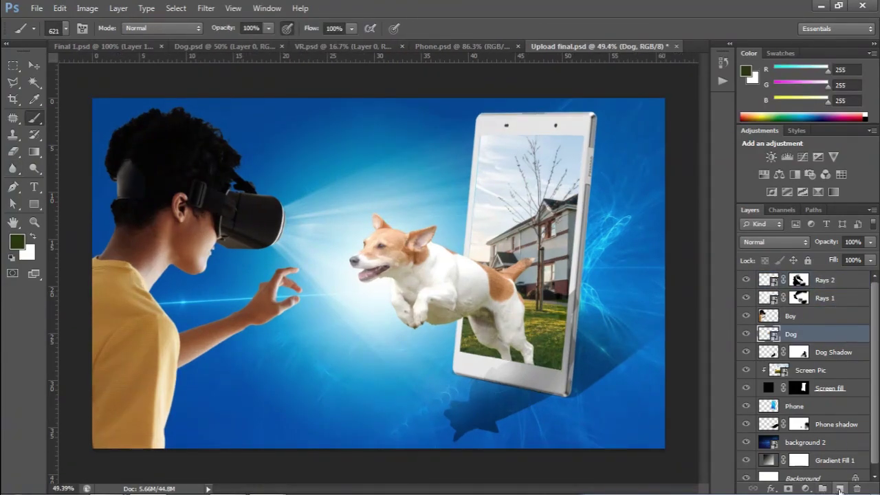
type("2")
left_click(841, 489)
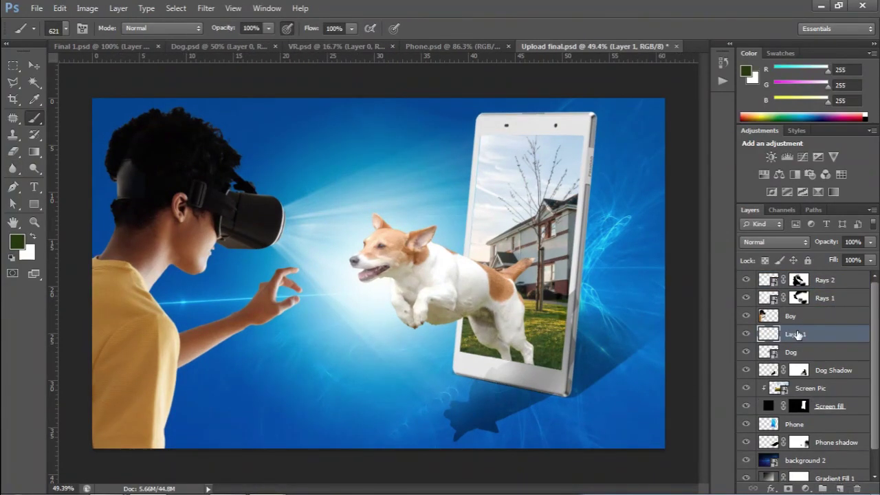
double_click(798, 334)
type("Debris")
key("Return")
- Choose brush preset 2219 from the Brush preset picker
left_click(65, 29)
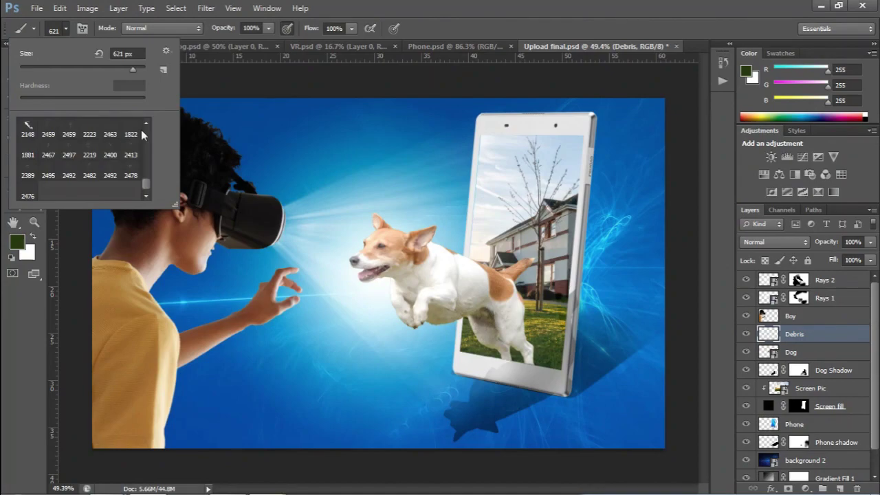
left_click_drag(142, 128, 145, 187)
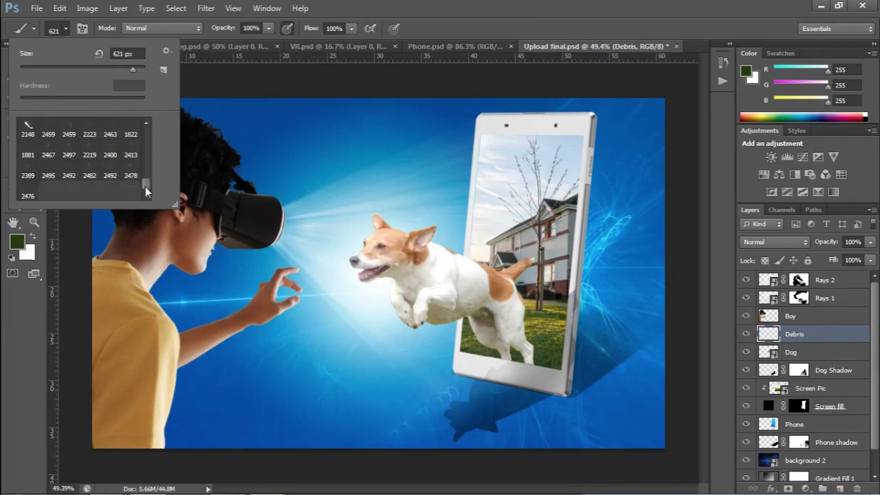
double_click(90, 153)
- Resize the scatter brush to about 394 px and check the foreground colour
left_click(66, 28)
left_click_drag(83, 67, 83, 65)
key("Return")
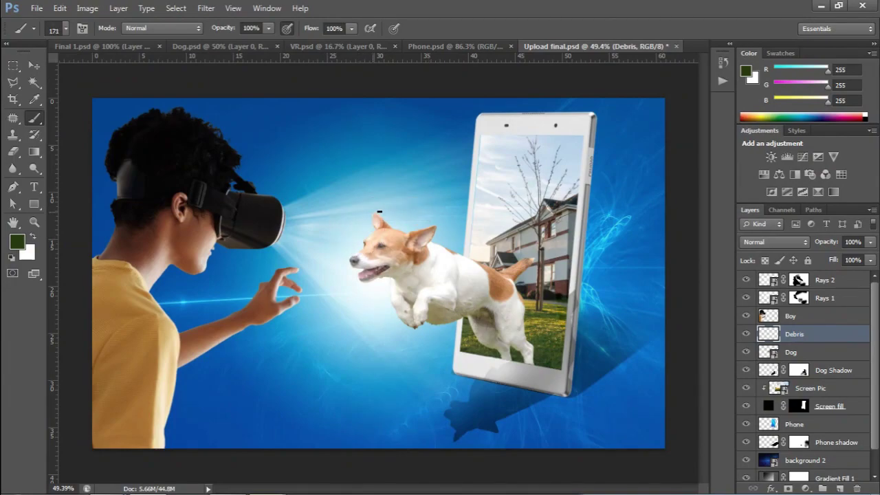
left_click_drag(356, 163, 341, 158)
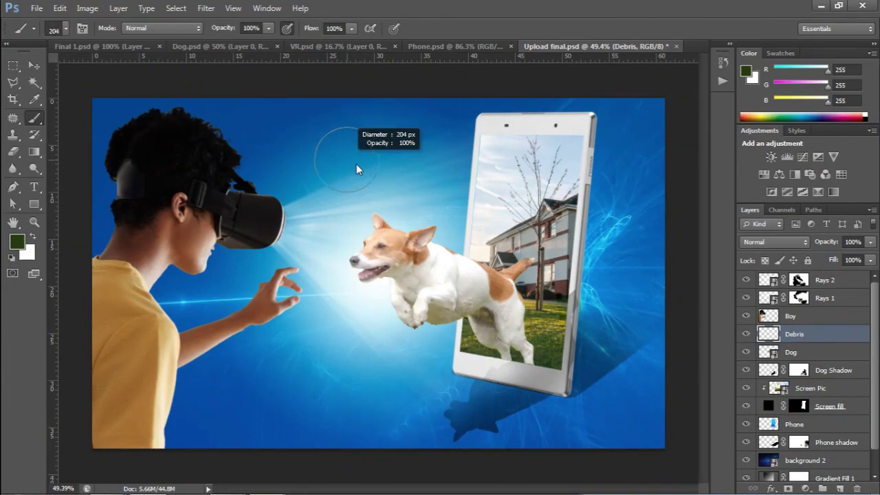
left_click(17, 242)
left_click(841, 55)
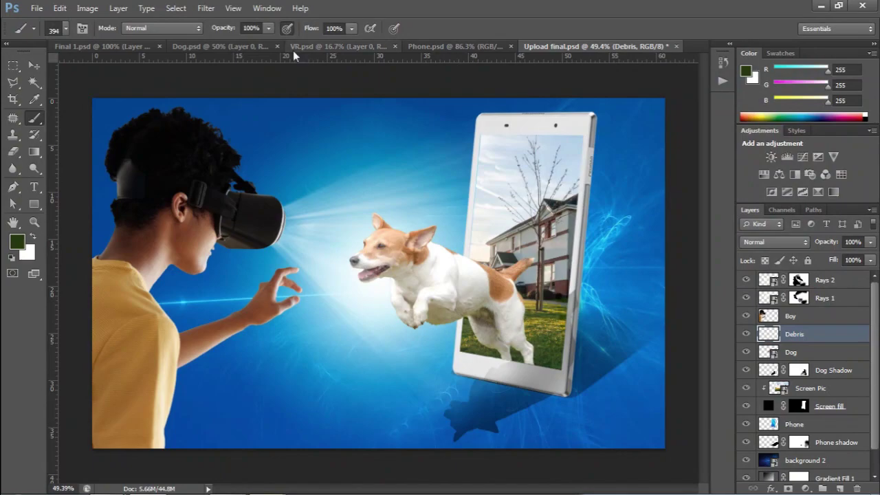
- Scatter debris specks along the tablet's bottom edge and lower-left corner
left_click(252, 28)
left_click(334, 28)
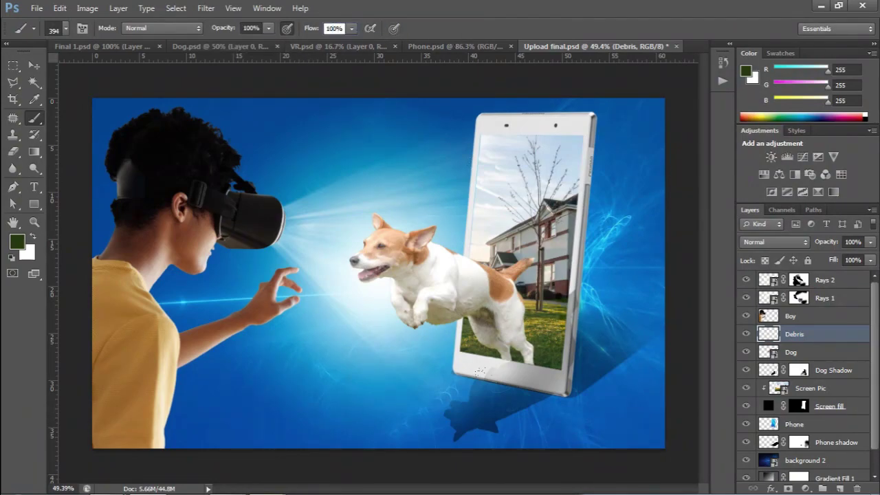
left_click(512, 371)
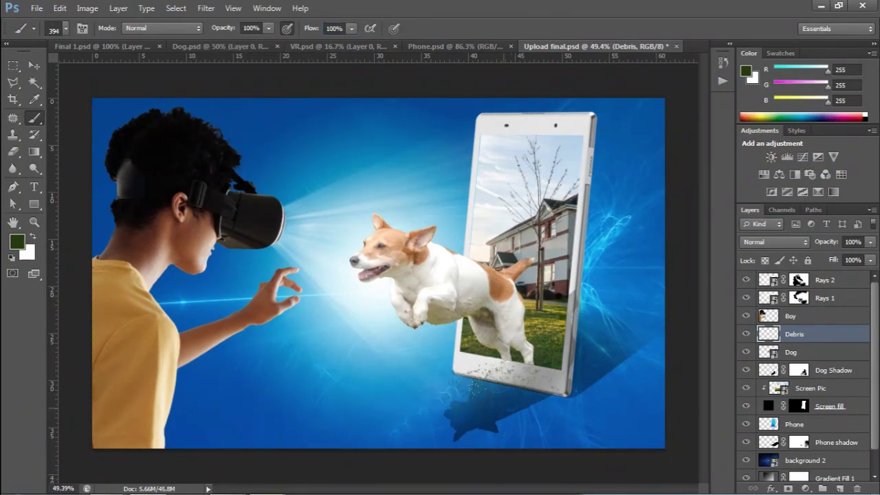
left_click(468, 368)
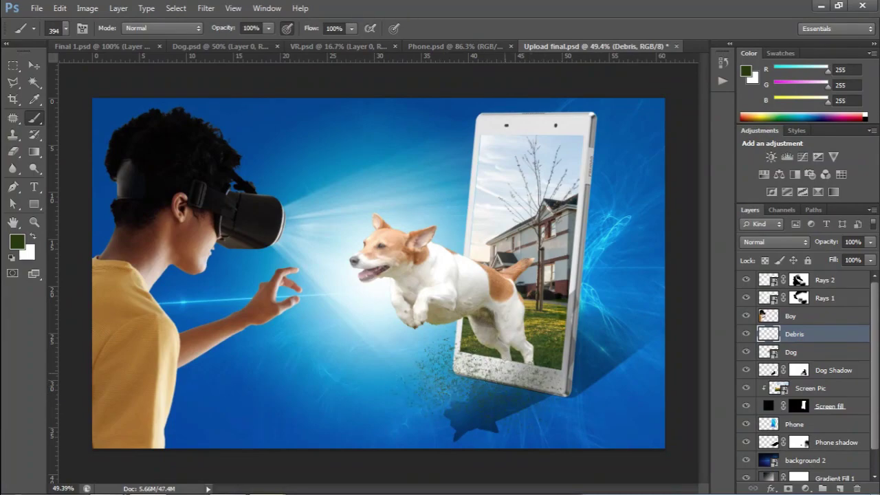
left_click_drag(485, 366, 522, 376)
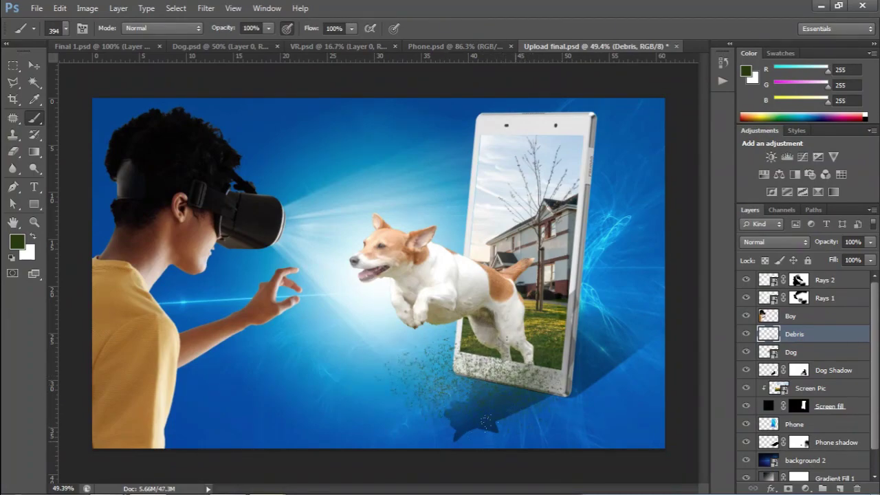
- Enlarge the brush to 540 and keep the dark green foreground colour
left_click(67, 29)
left_click_drag(126, 69, 68, 64)
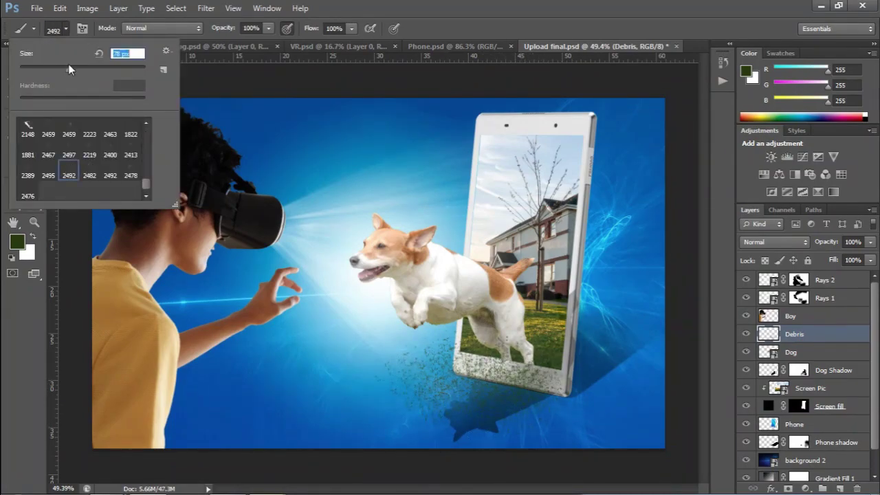
key("Return")
left_click(21, 246)
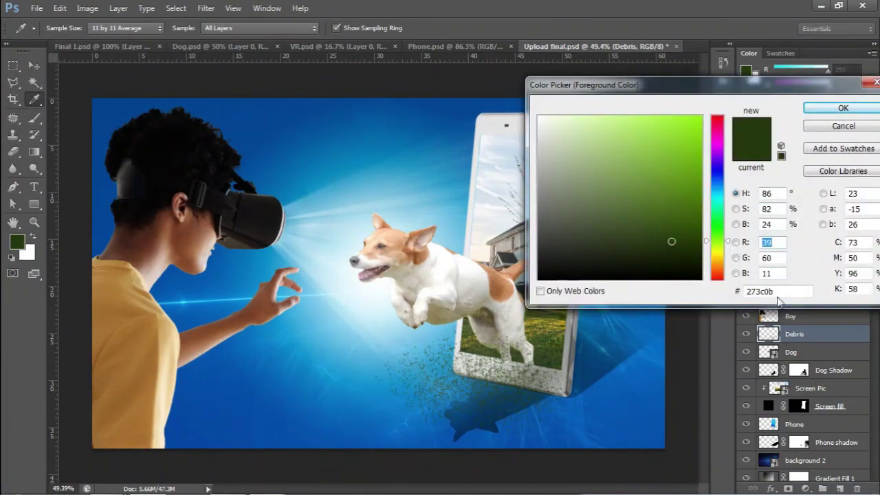
key("Escape")
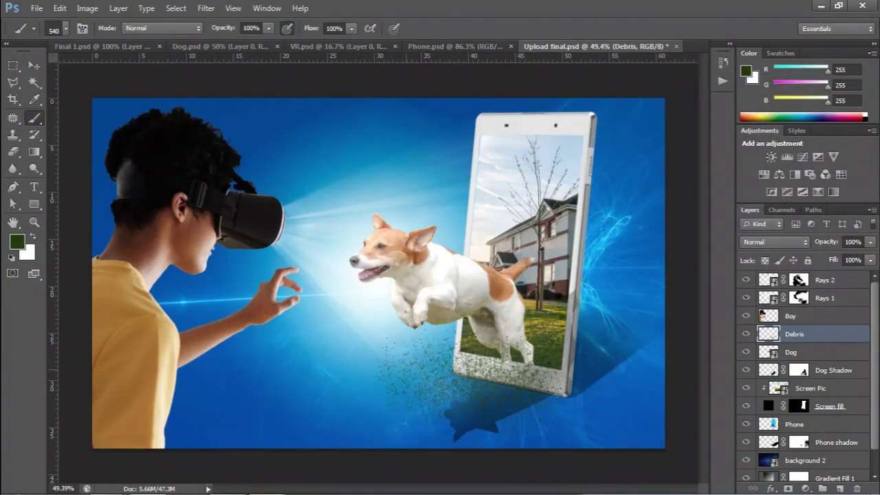
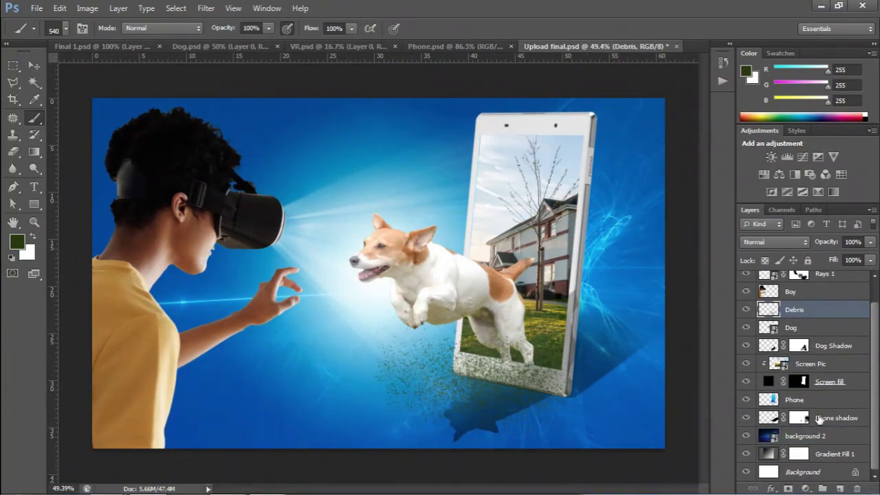
- Place the 'background 1' image from the project folder onto the canvas
left_click(840, 489)
left_click(89, 413)
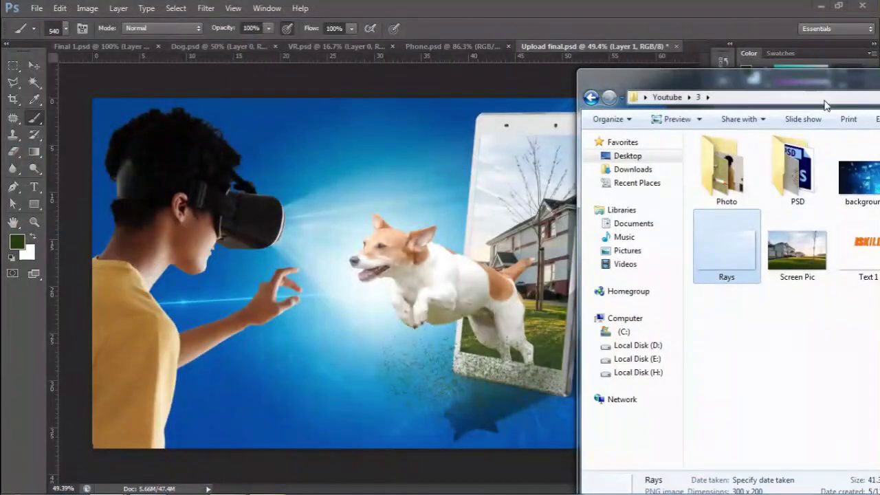
left_click_drag(777, 179, 353, 251)
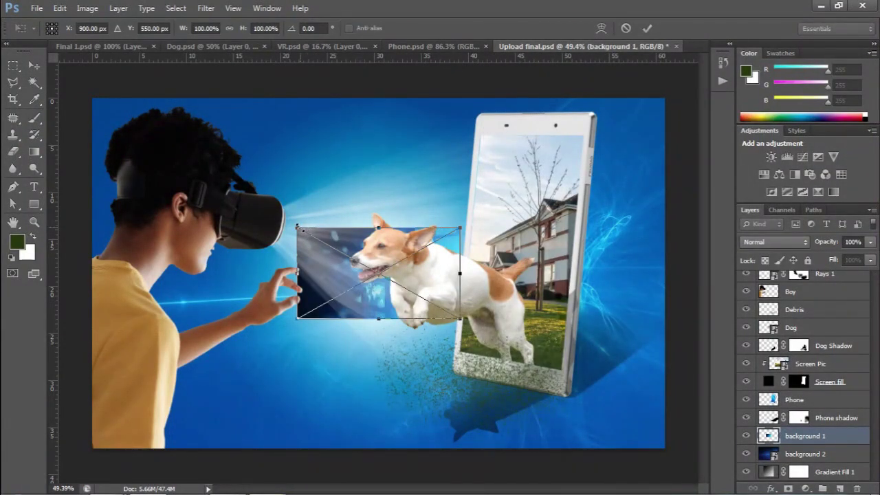
- Scale 'background 1' beyond the canvas edges and flip it horizontally
left_click_drag(297, 227, 92, 112)
left_click_drag(460, 319, 683, 445)
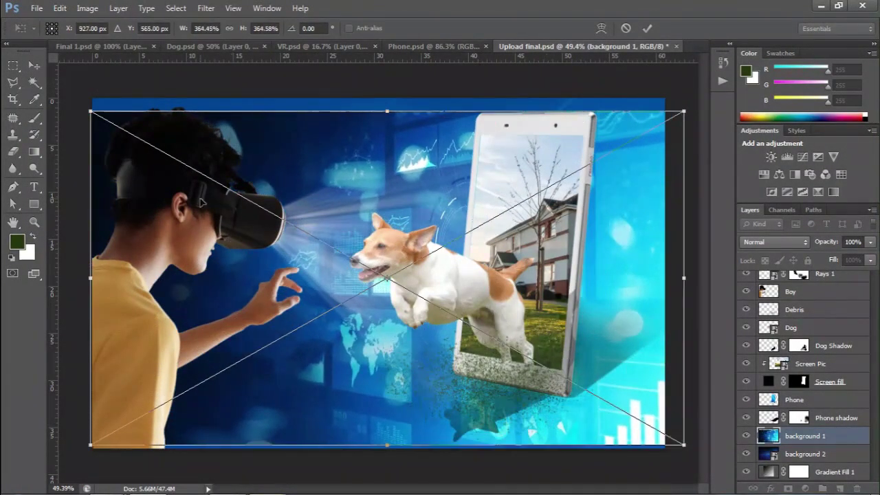
left_click_drag(92, 112, 61, 94)
left_click_drag(684, 445, 696, 451)
right_click(687, 447)
left_click(674, 440)
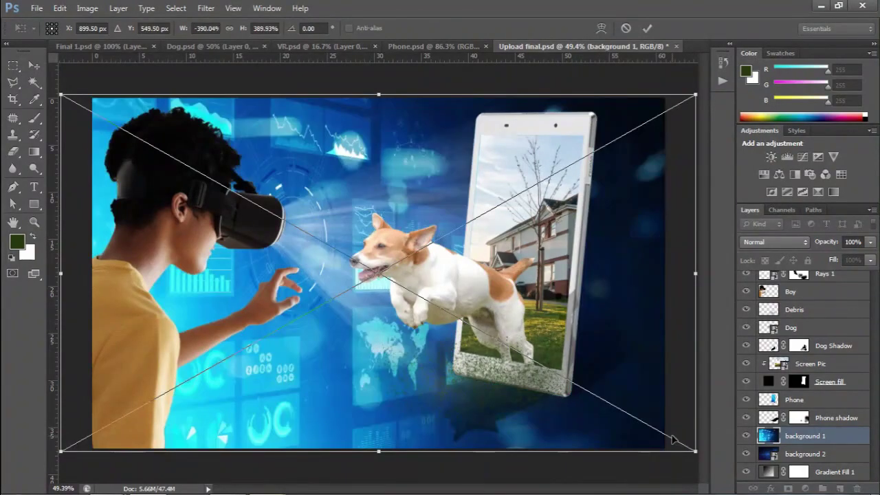
- Reposition the flipped background image and commit the transform
left_click_drag(632, 353, 621, 349)
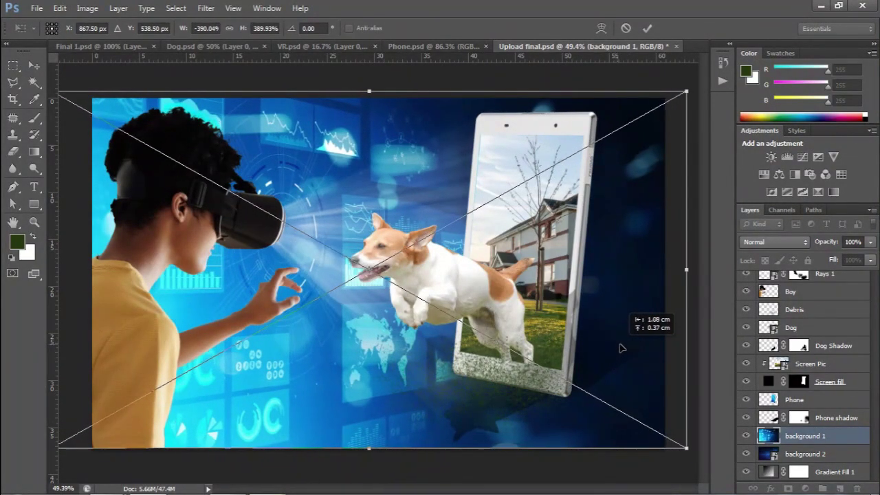
left_click_drag(621, 348, 627, 352)
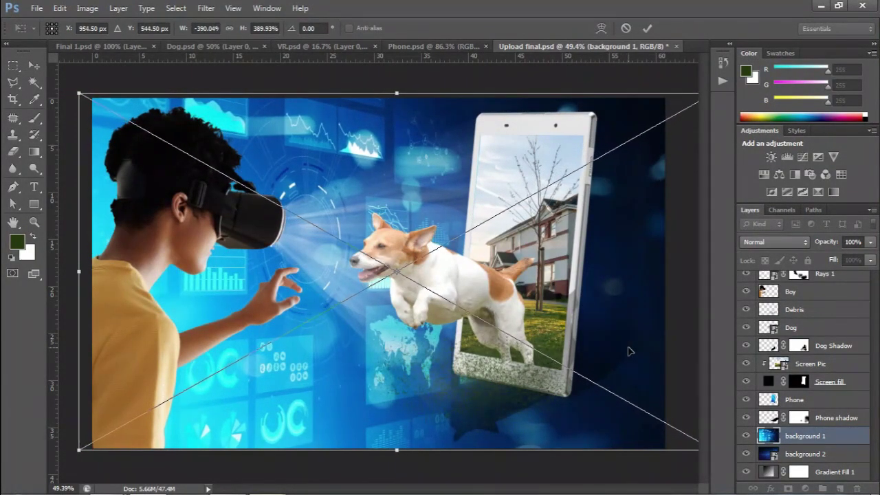
key("shift+alt+o")
key("Return")
- Blend 'background 1' as Overlay and start lowering its opacity
key("b")
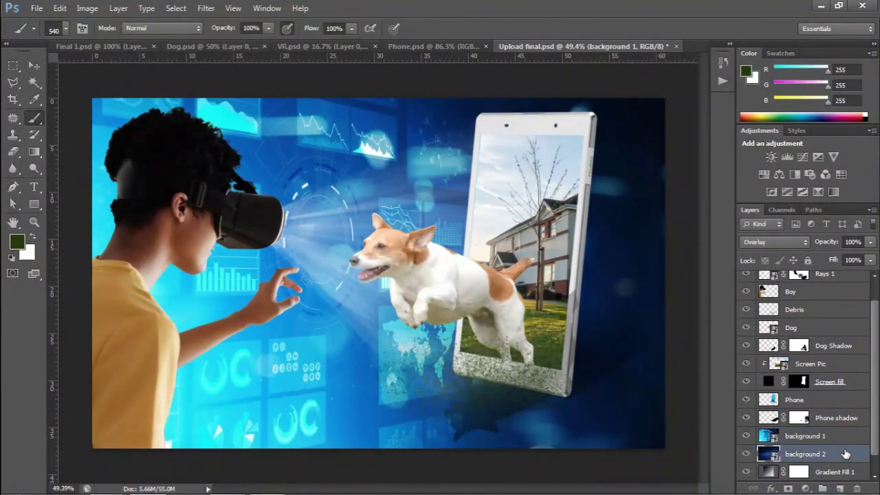
left_click(846, 437)
left_click(871, 242)
left_click_drag(844, 258, 825, 261)
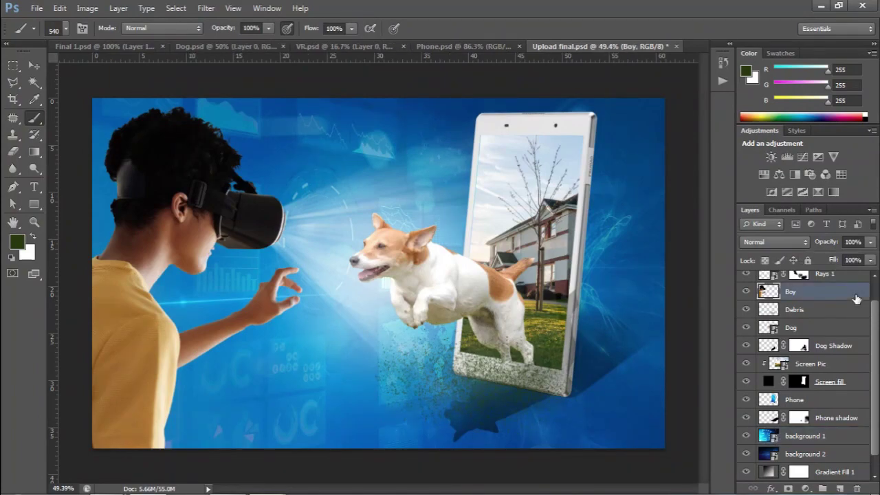
- Change Gradient Fill 1's left colour stop to blue #3491b7
scroll(836, 413, "down", 1)
left_click(836, 431)
key("v")
double_click(768, 454)
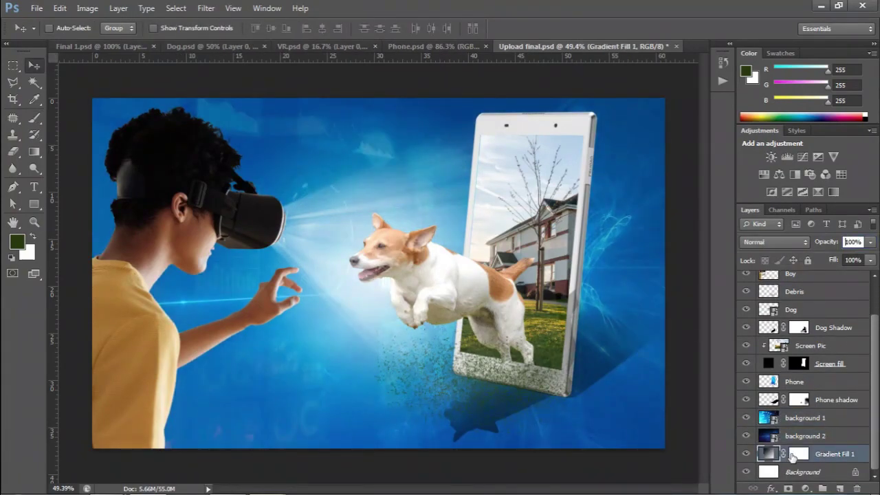
left_click(700, 112)
left_click(623, 328)
left_click(687, 317)
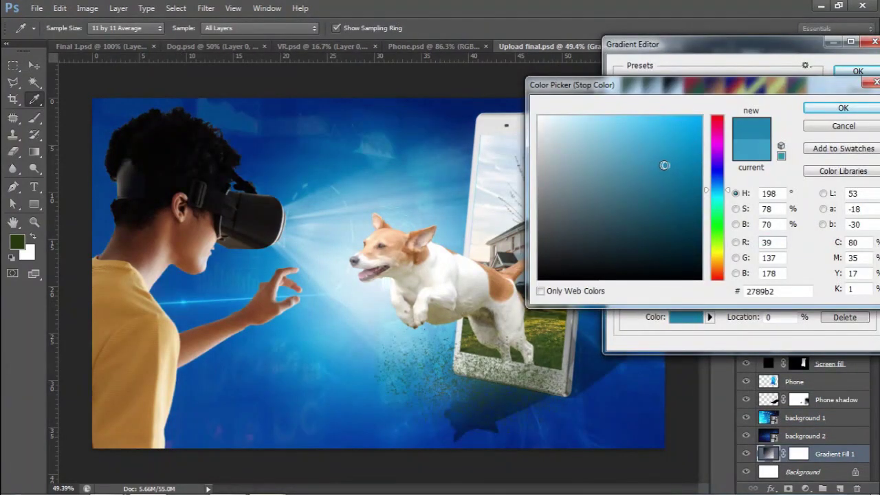
left_click_drag(650, 171, 656, 162)
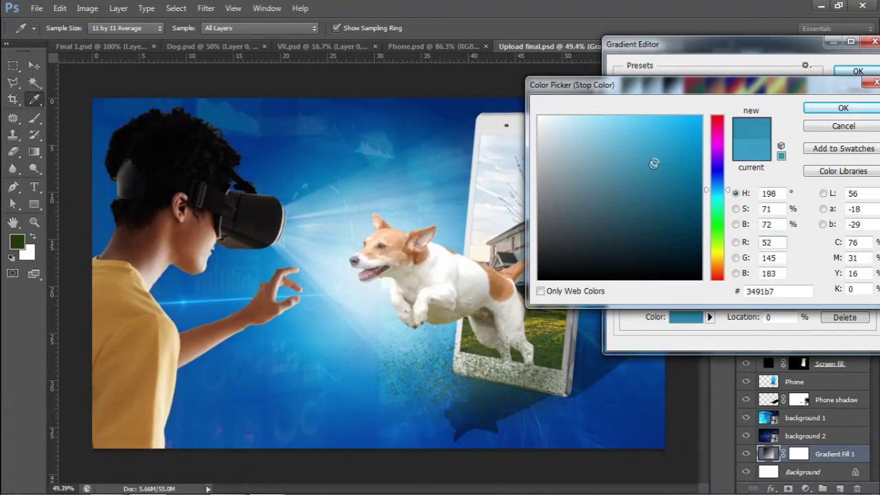
left_click(839, 110)
left_click(858, 71)
left_click(766, 112)
- Set the 'background 1' layer's opacity to 18%
left_click(805, 417)
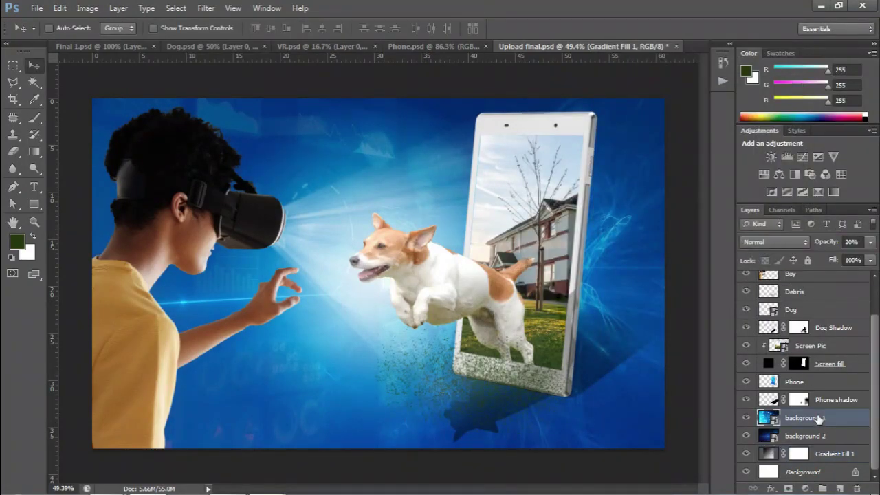
left_click(851, 241)
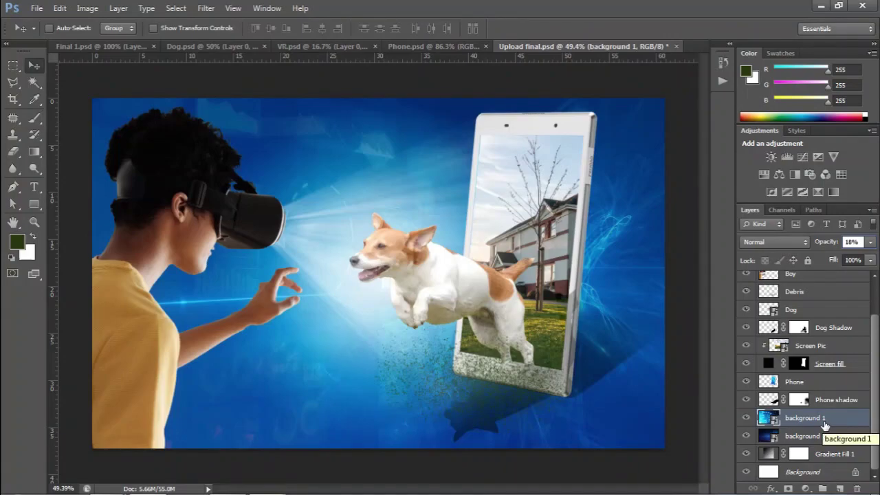
scroll(818, 385, "up", 3)
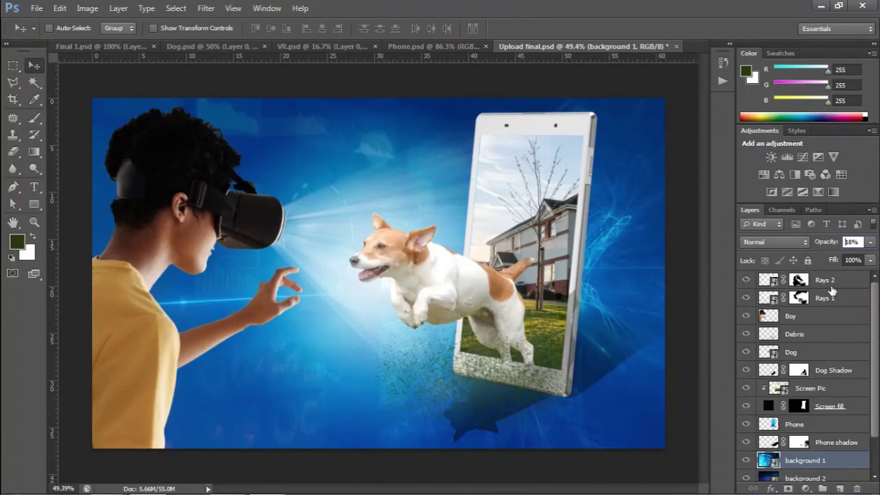
left_click(811, 353)
- Add a Levels adjustment clipped to the Dog layer, with input levels 28, 0.86, 245
key("b")
left_click(806, 488)
left_click(770, 269)
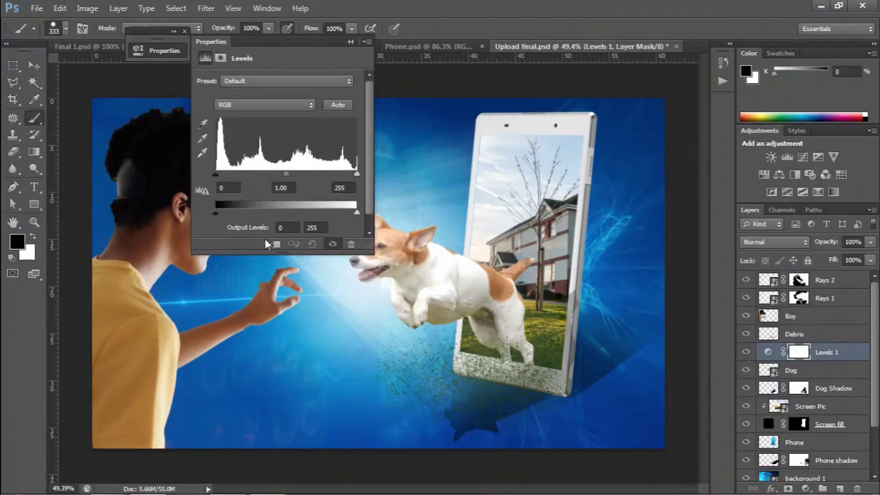
left_click(275, 245)
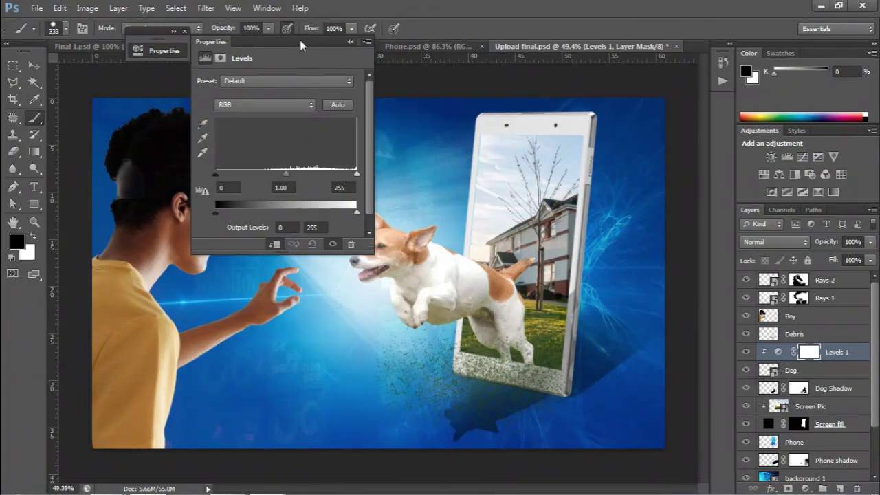
left_click_drag(301, 45, 655, 29)
left_click_drag(640, 157, 651, 158)
left_click_drag(570, 156, 581, 160)
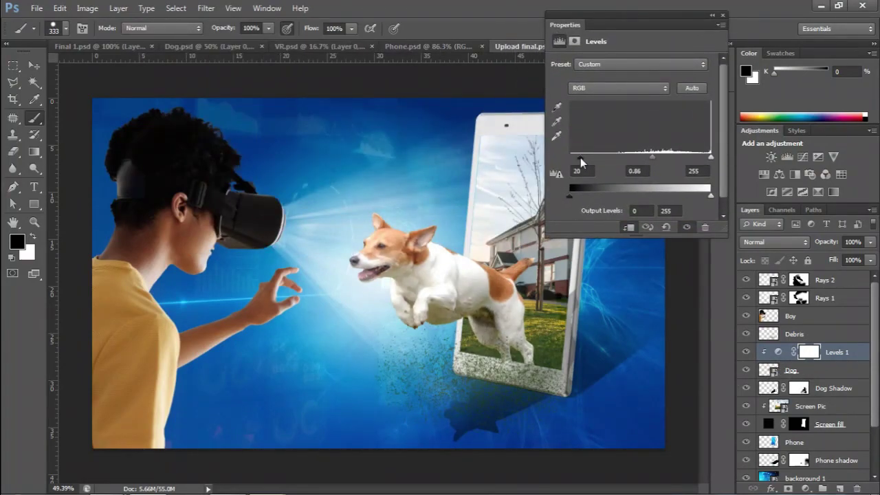
left_click_drag(711, 157, 705, 157)
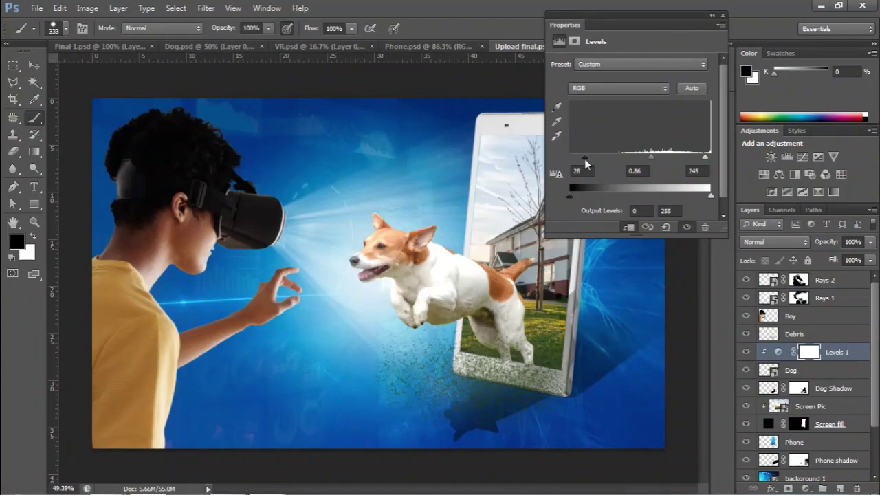
left_click(712, 15)
- Add a Vibrance adjustment layer above the dog
left_click(807, 488)
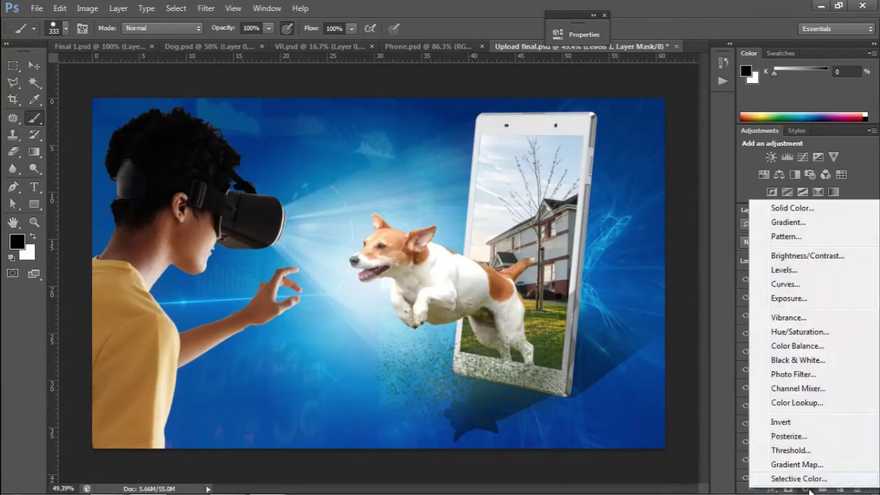
left_click(787, 317)
left_click_drag(385, 25, 577, 25)
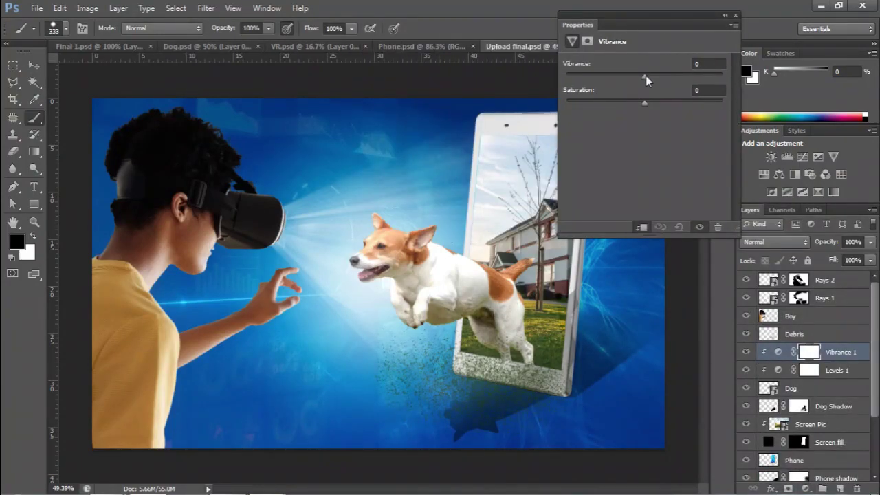
left_click(724, 15)
- Add a Brightness/Contrast adjustment clipped to the dog, with brightness -11 and contrast 12
left_click(806, 488)
left_click(786, 251)
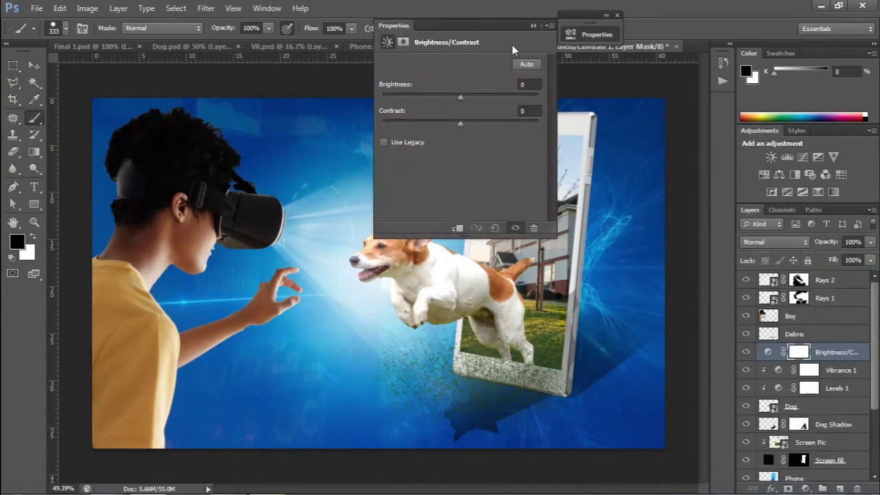
left_click_drag(482, 19, 662, 15)
mouse_move(639, 87)
left_mouse_down()
mouse_move(613, 111)
mouse_move(657, 121)
left_mouse_up()
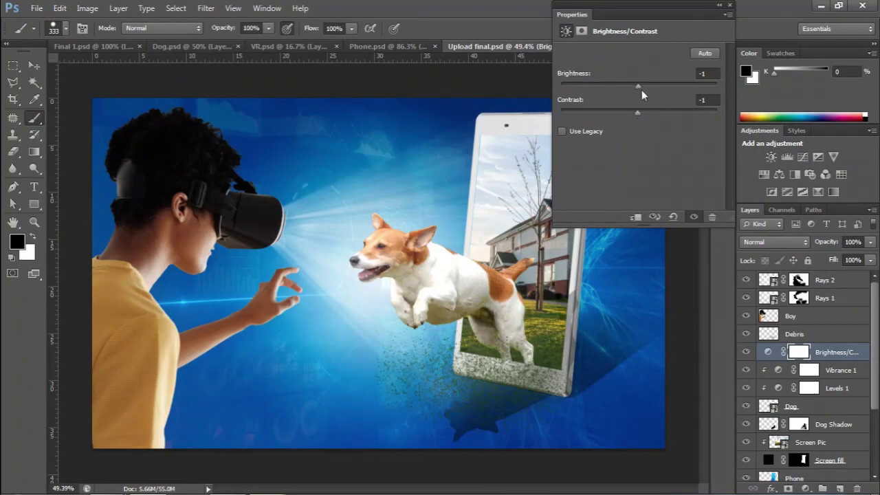
mouse_move(640, 88)
left_mouse_down()
mouse_move(649, 114)
mouse_move(619, 115)
left_mouse_up()
left_click(636, 217)
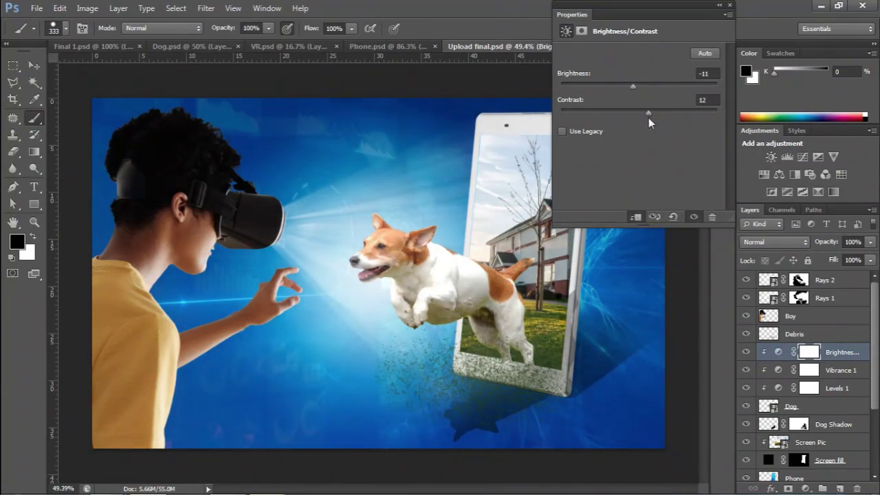
left_click(720, 4)
left_click(837, 388)
scroll(792, 339, "down", 2)
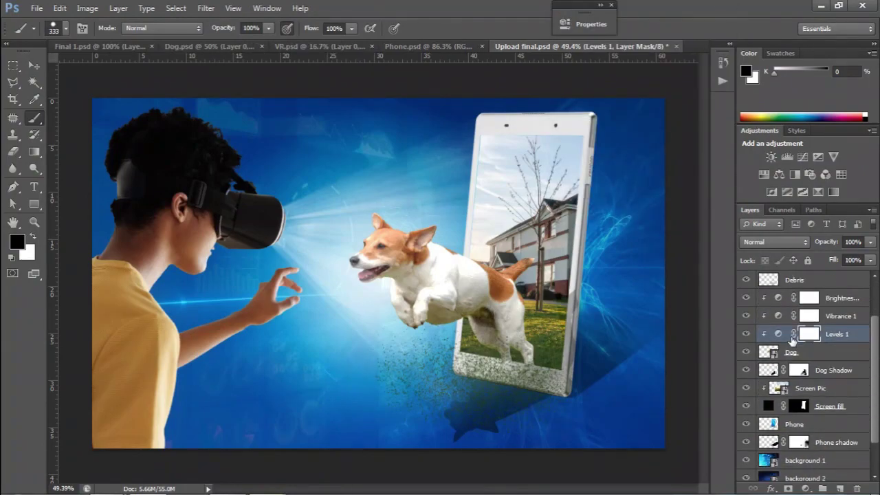
left_click(828, 352)
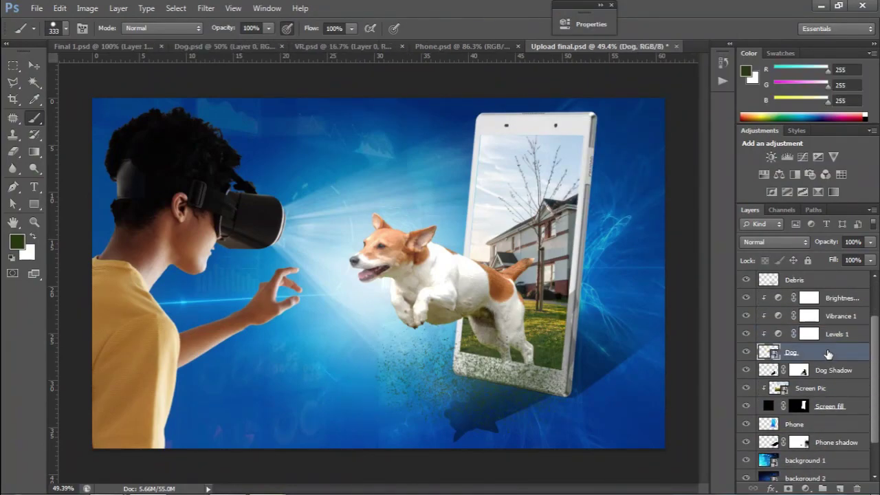
- Add a Curves adjustment for the dog with a brightening curve
left_click(806, 489)
left_click(810, 289)
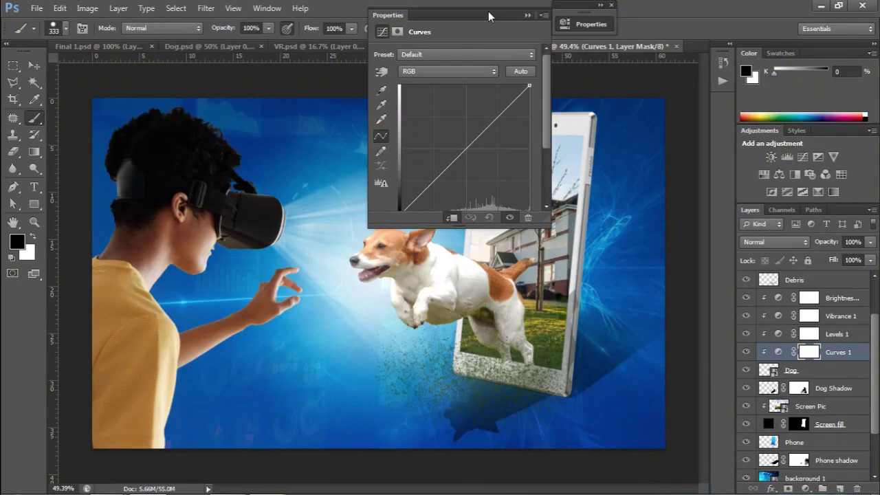
left_click_drag(488, 11, 685, 51)
mouse_move(724, 120)
left_mouse_down()
mouse_move(689, 121)
mouse_move(699, 123)
left_mouse_up()
left_click_drag(641, 200, 635, 210)
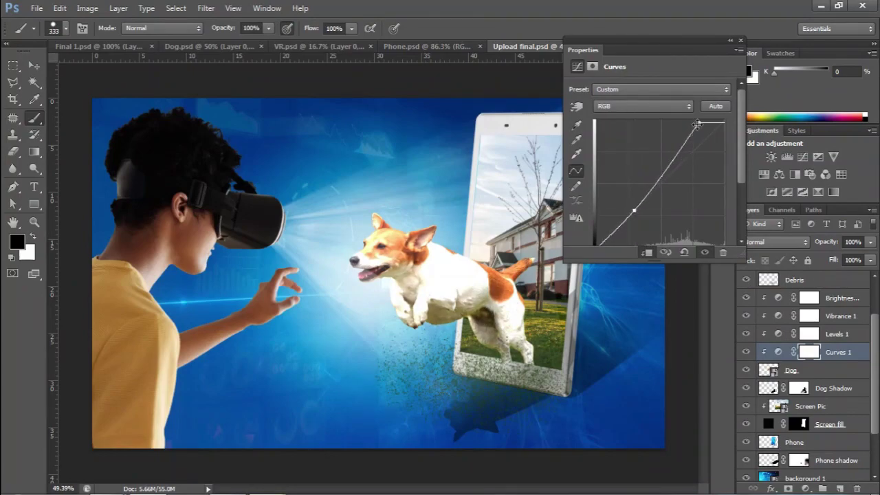
left_click_drag(698, 123, 705, 121)
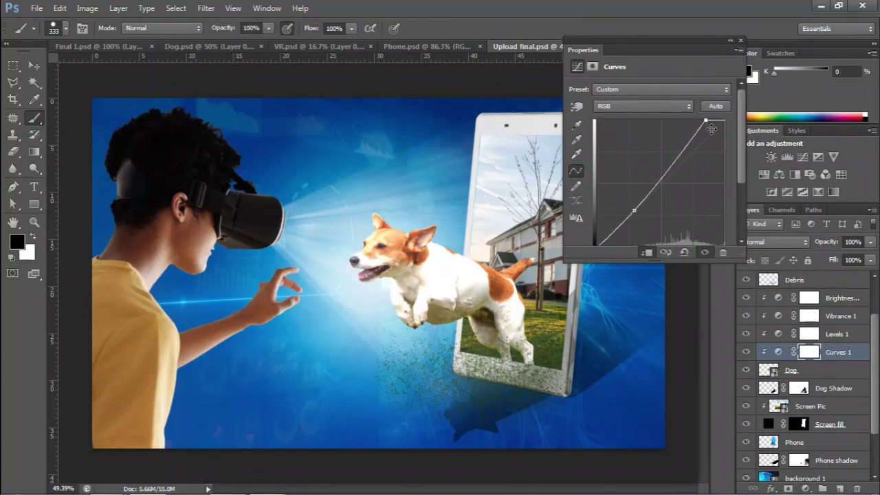
left_click(730, 43)
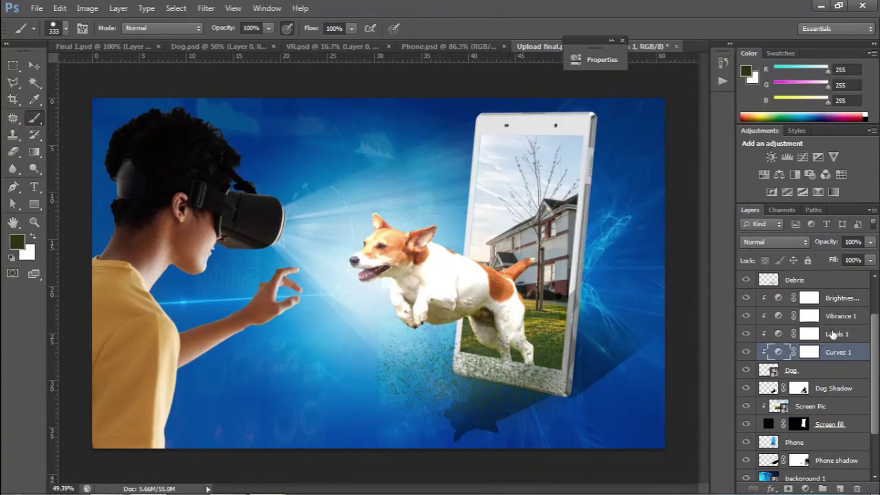
- Invert the Curves 1 mask and ready a soft round brush with white paint
key("ctrl+i")
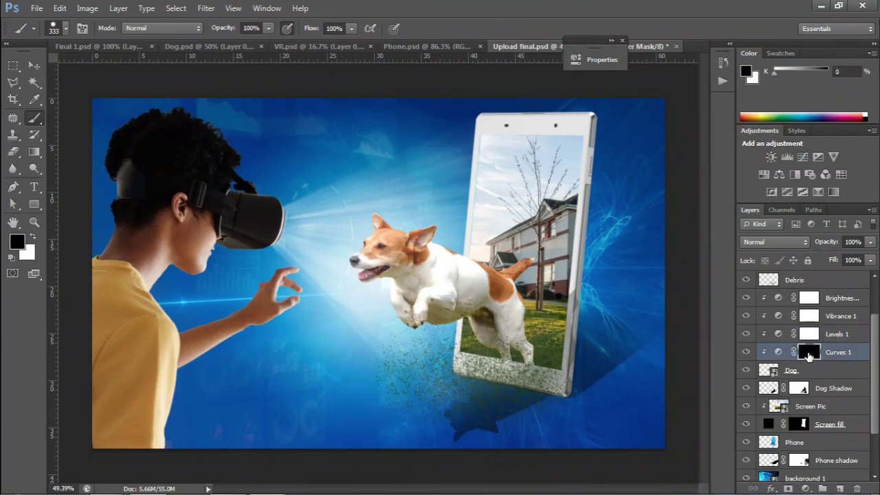
left_click(55, 30)
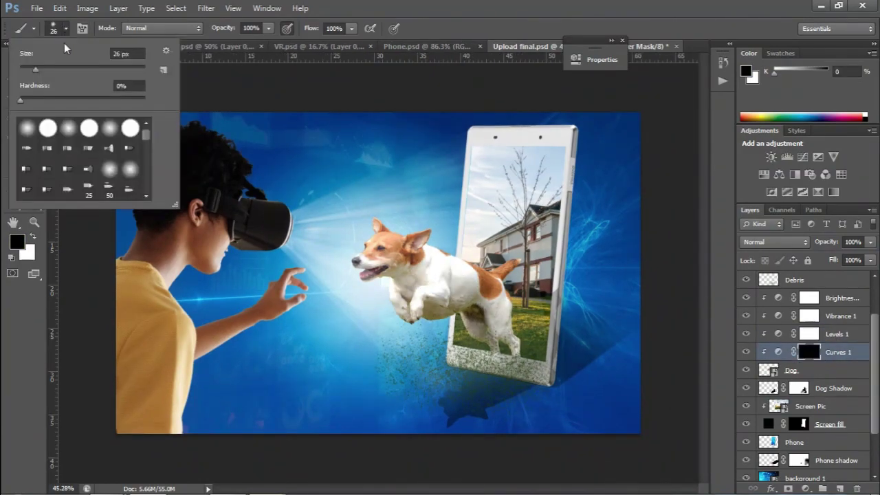
double_click(71, 134)
left_click(264, 31)
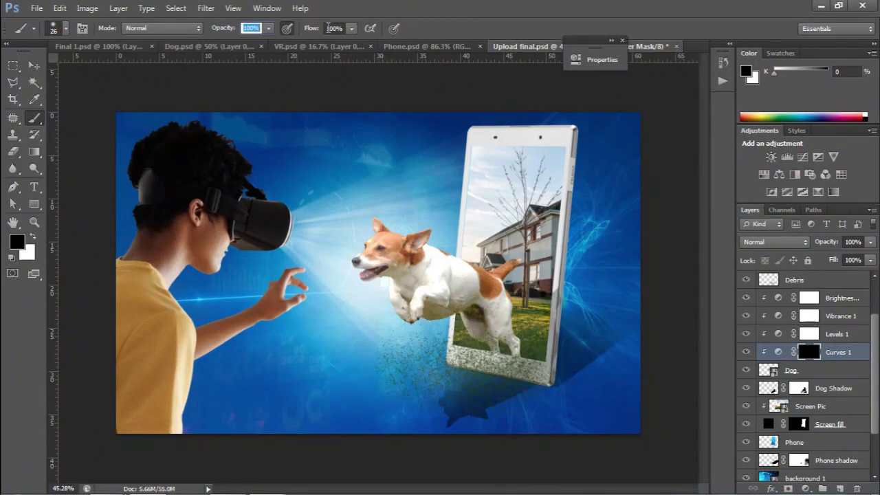
key("x")
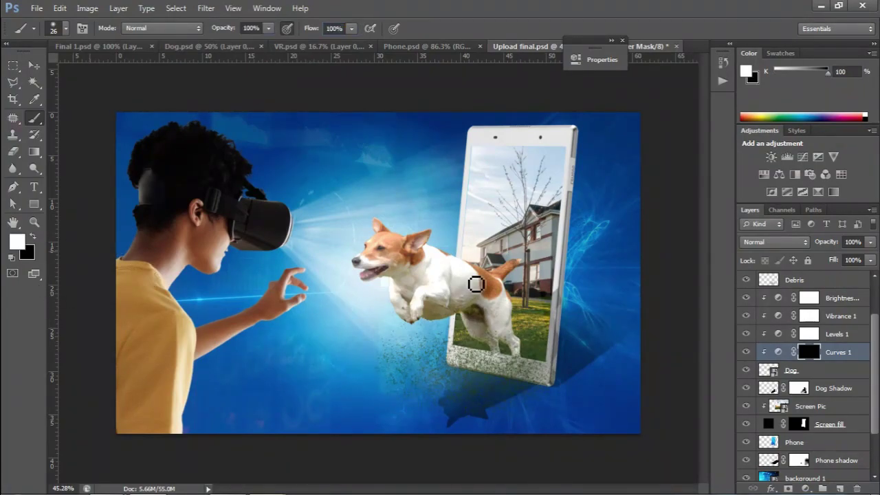
scroll(413, 258, "up", 3)
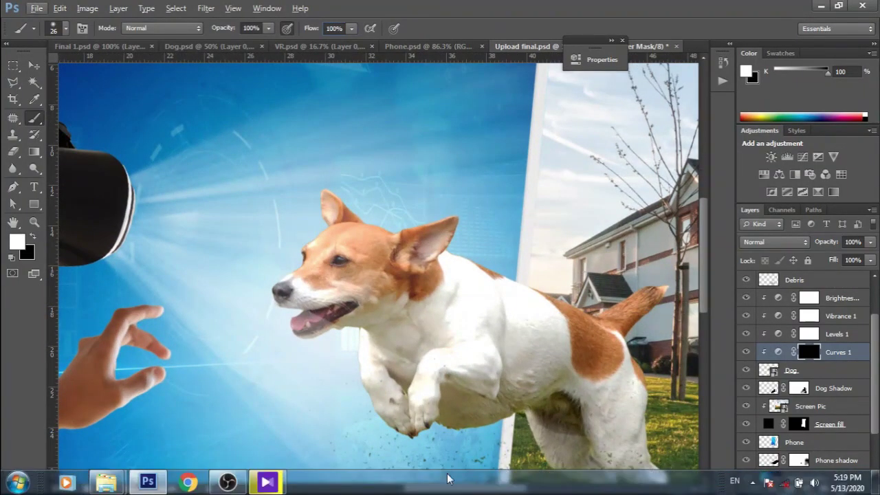
scroll(330, 324, "right", 5)
scroll(324, 314, "left", 2)
scroll(324, 316, "down", 2)
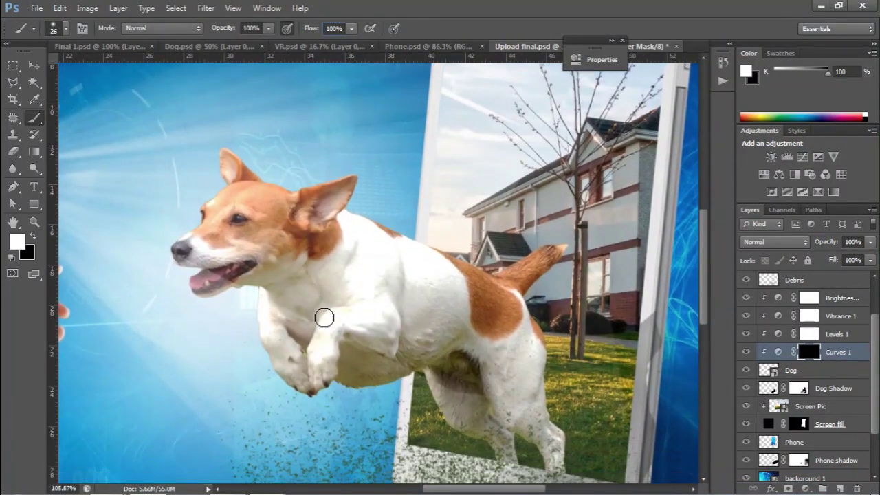
- Paint the brightening back onto the dog's ear, head, paws, chest and belly
mouse_move(232, 161)
left_mouse_down()
mouse_move(237, 174)
mouse_move(219, 158)
left_mouse_up()
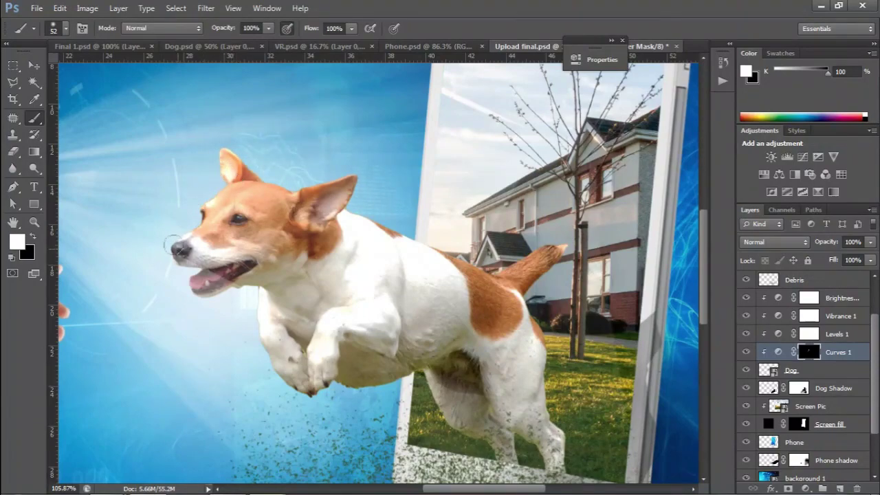
left_click_drag(174, 244, 288, 361)
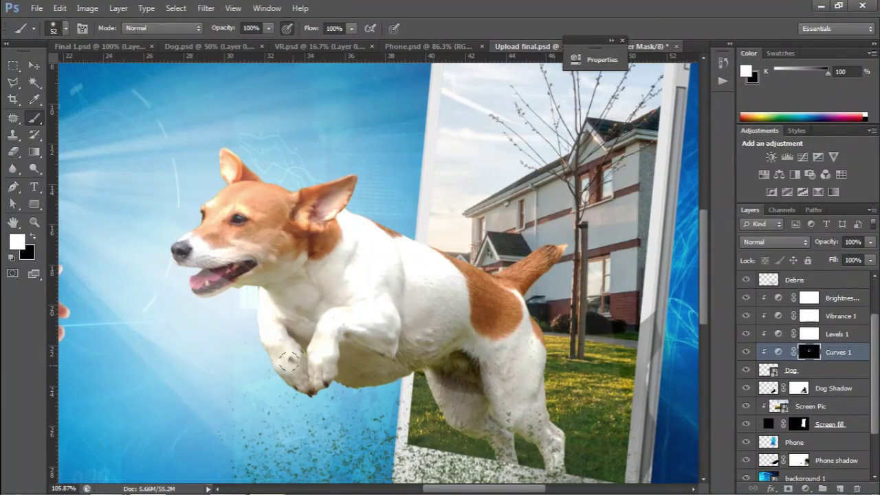
left_click_drag(307, 249, 295, 249)
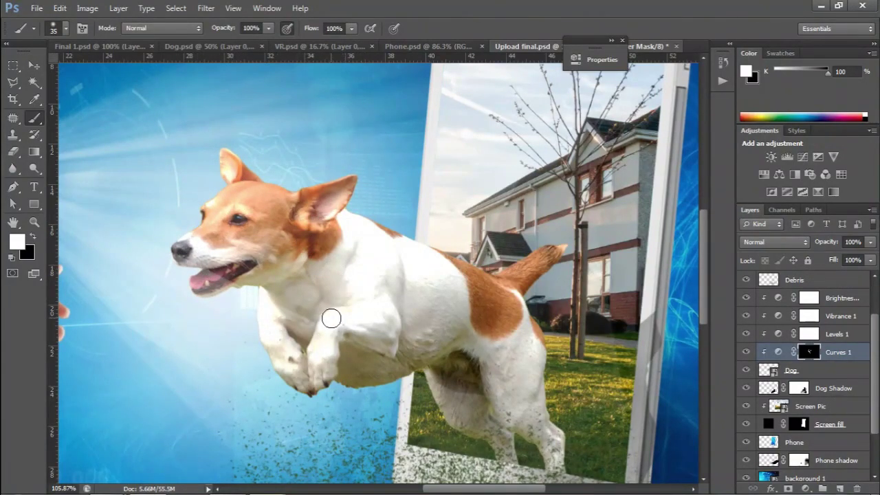
left_click_drag(331, 318, 411, 354)
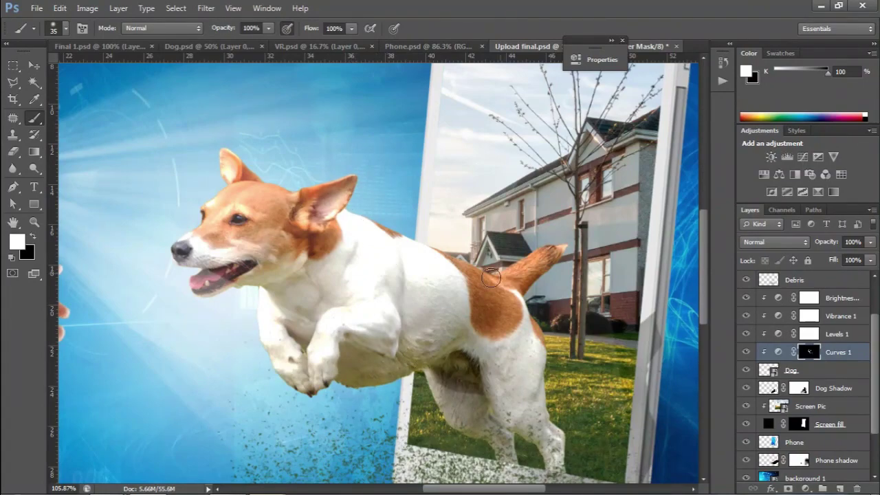
scroll(468, 323, "down", 2)
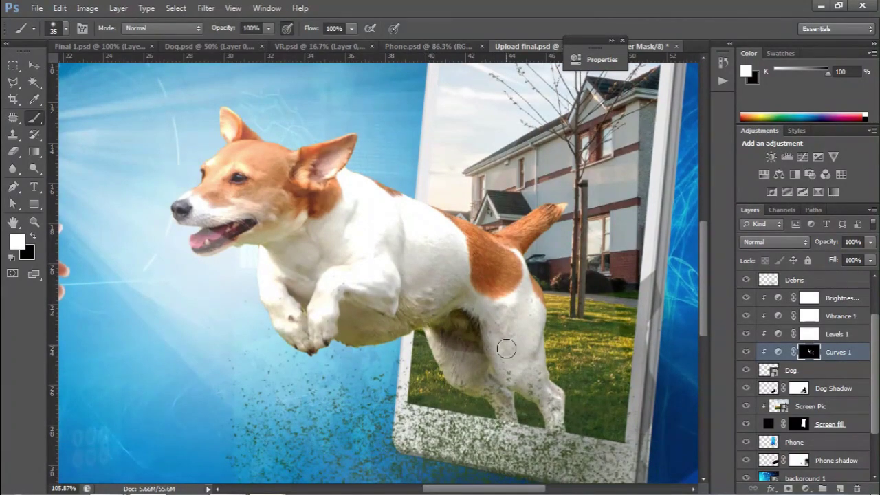
left_click_drag(434, 328, 515, 344)
- Lower the brush opacity and flow, then refine the belly painting with a smaller brush
left_click_drag(268, 29, 237, 46)
left_click_drag(351, 29, 324, 46)
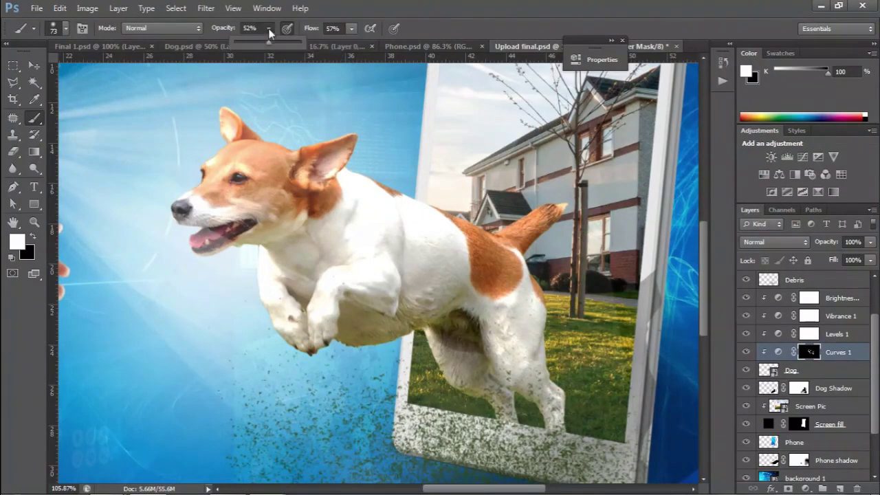
left_click_drag(269, 28, 220, 46)
key("bracketleft")
key("bracketleft")
key("bracketleft")
key("bracketright")
key("bracketright")
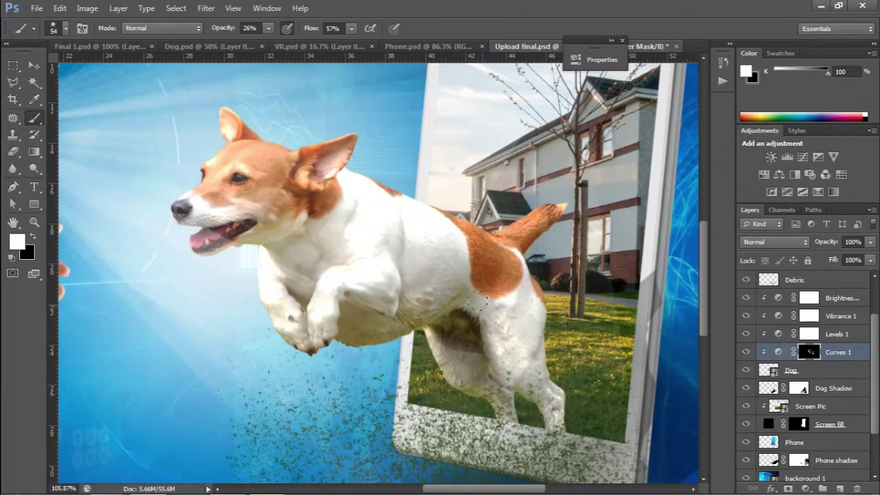
left_click_drag(386, 258, 347, 254)
scroll(357, 273, "down", 1)
scroll(358, 274, "down", 5)
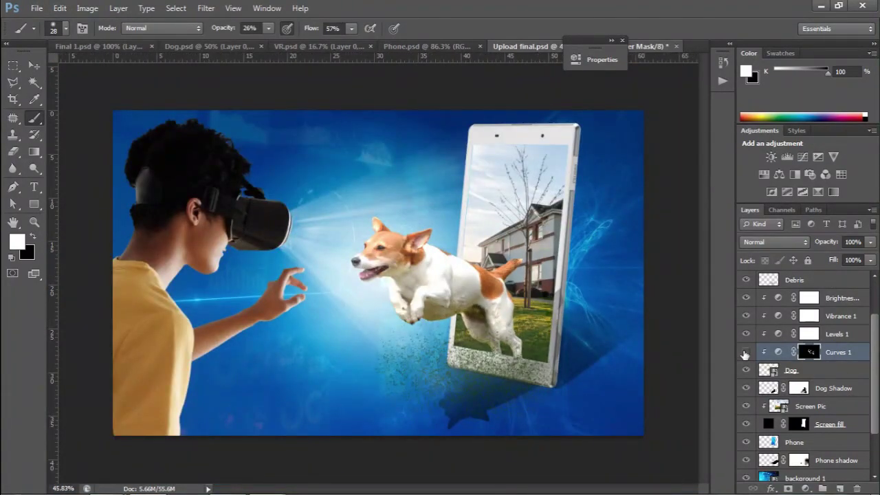
scroll(503, 303, "up", 4)
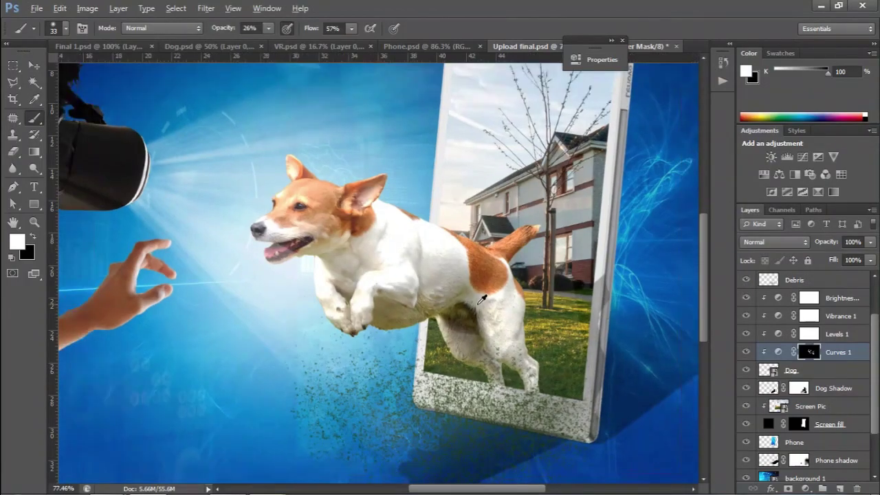
scroll(482, 310, "down", 3)
- Add a Levels adjustment clipped to the Phone layer, adjusting shadows, midtones and highlights
left_click(623, 40)
left_click(818, 370)
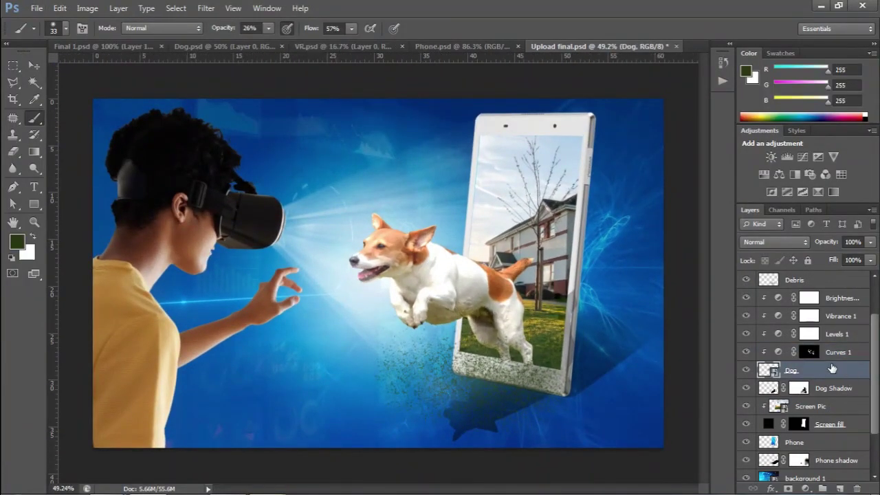
scroll(819, 370, "down", 2)
scroll(820, 369, "down", 1)
left_click(794, 382)
left_click(806, 488)
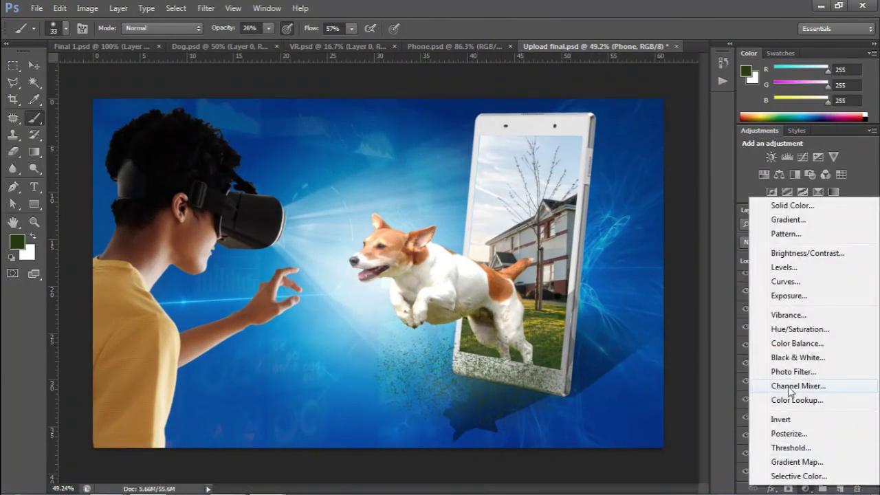
left_click(777, 268)
left_click(714, 246)
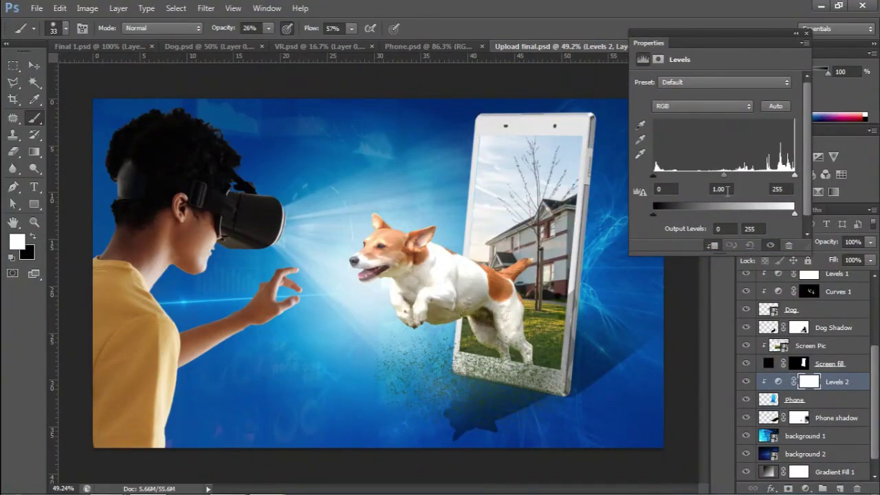
left_click_drag(724, 176, 733, 176)
left_click_drag(653, 176, 672, 176)
left_click_drag(795, 176, 743, 178)
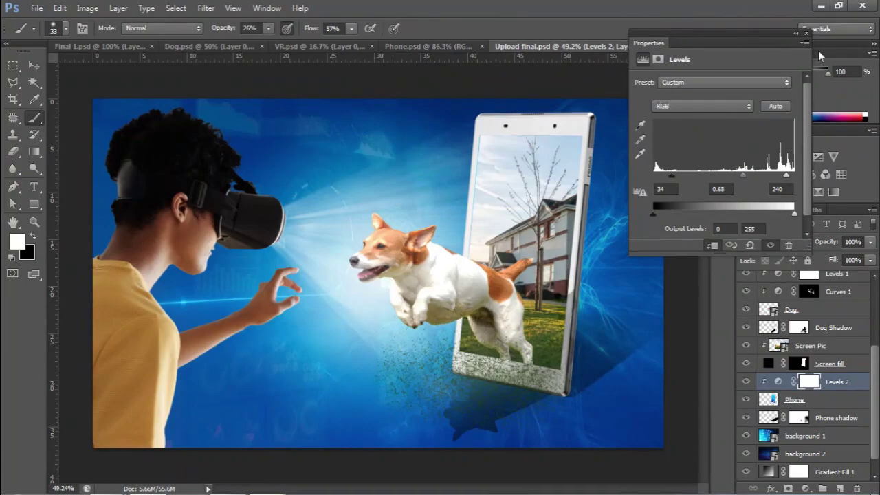
left_click(796, 33)
- Add a Brightness/Contrast adjustment clipped to the phone, with brightness 15 and contrast 30
left_click(806, 488)
left_click(808, 257)
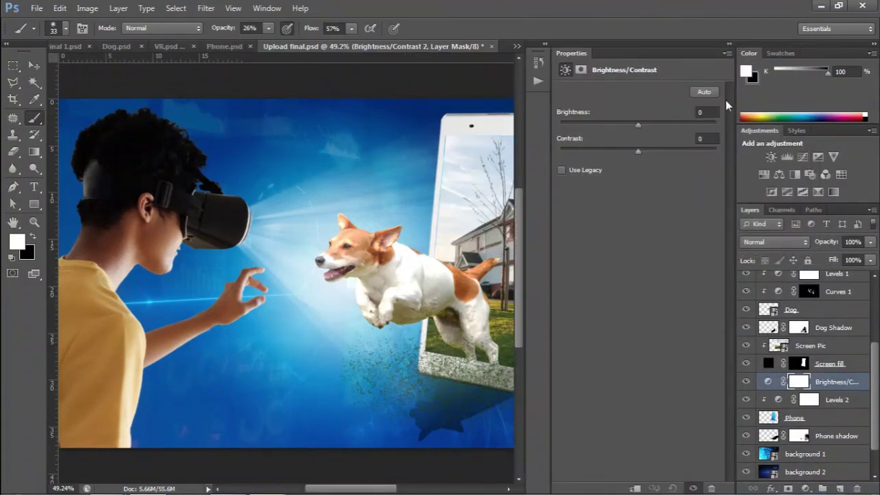
mouse_move(614, 53)
left_mouse_down()
mouse_move(505, 51)
mouse_move(736, 23)
left_mouse_up()
left_click_drag(701, 97, 708, 97)
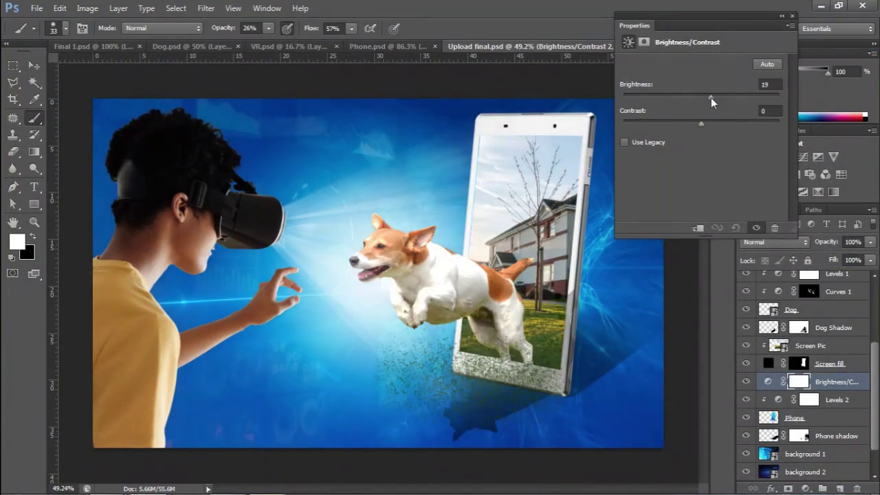
left_click(698, 228)
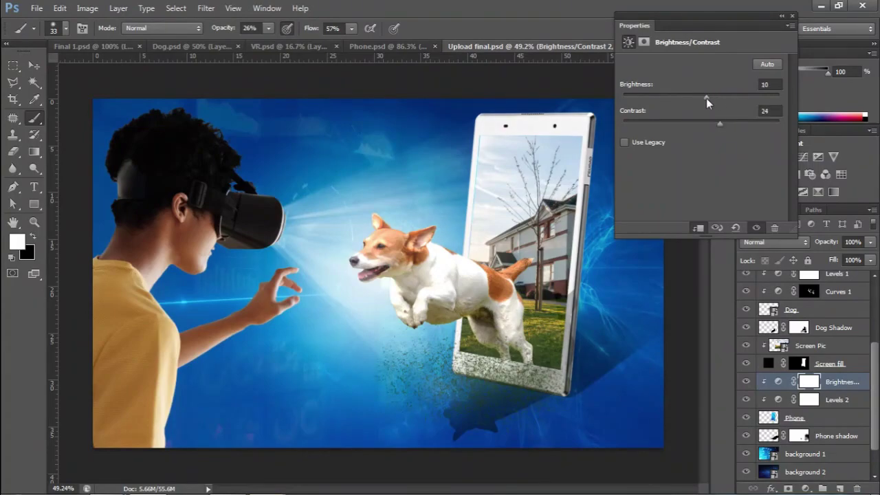
left_click_drag(720, 124, 694, 125)
left_click_drag(710, 97, 712, 99)
left_click(767, 242)
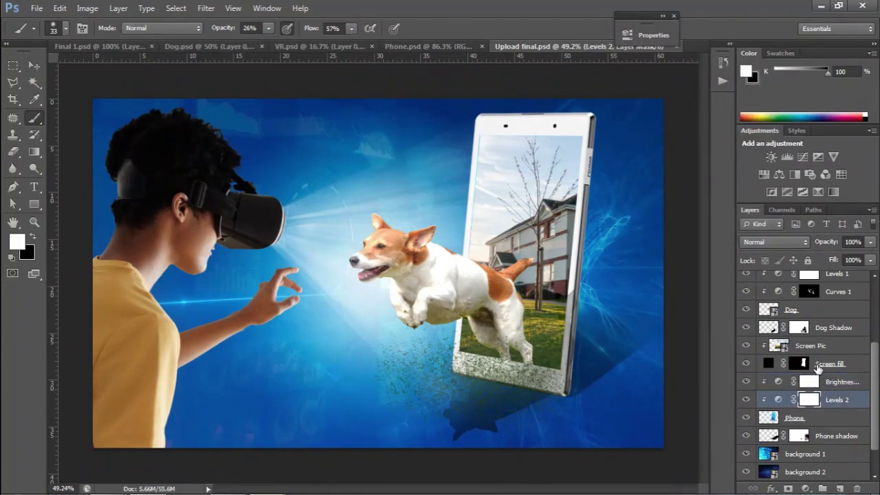
scroll(825, 385, "up", 2)
- Add a Levels adjustment above Boy that deepens shadows and brightens highlights
left_click(819, 317)
left_click(806, 488)
left_click(784, 273)
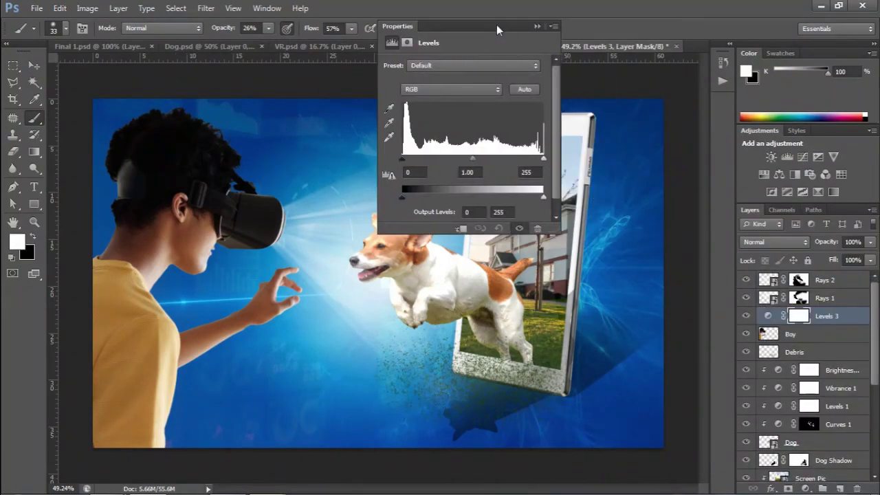
left_click_drag(447, 24, 396, 21)
left_click_drag(351, 156, 358, 159)
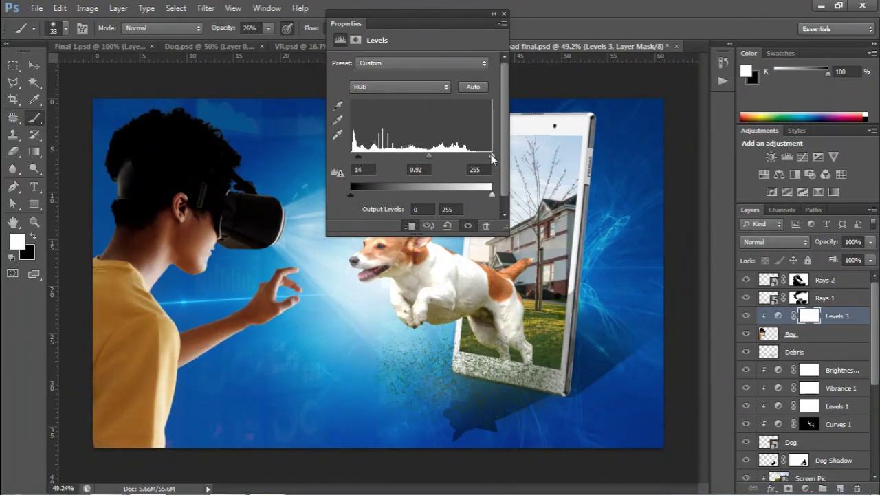
left_click_drag(492, 158, 474, 157)
left_click_drag(358, 157, 351, 156)
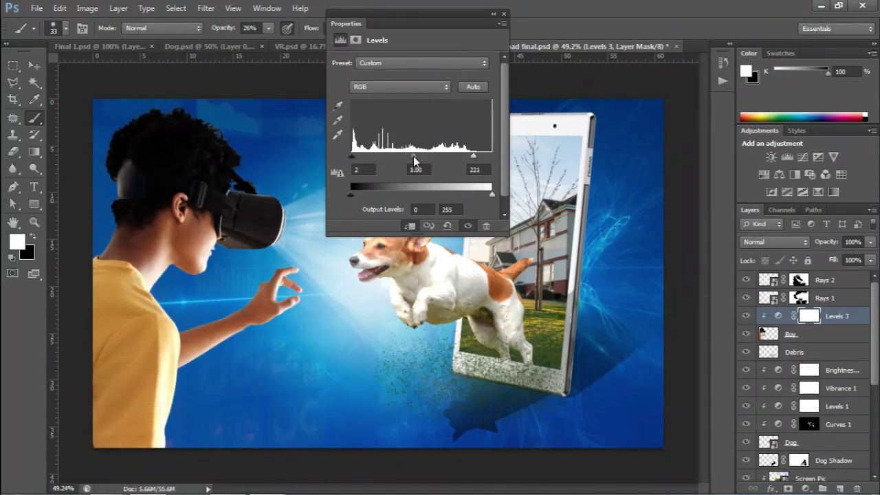
left_click(492, 14)
- Add Vibrance and Brightness/Contrast adjustments for the boy, raising his contrast
left_click(806, 488)
left_click(817, 317)
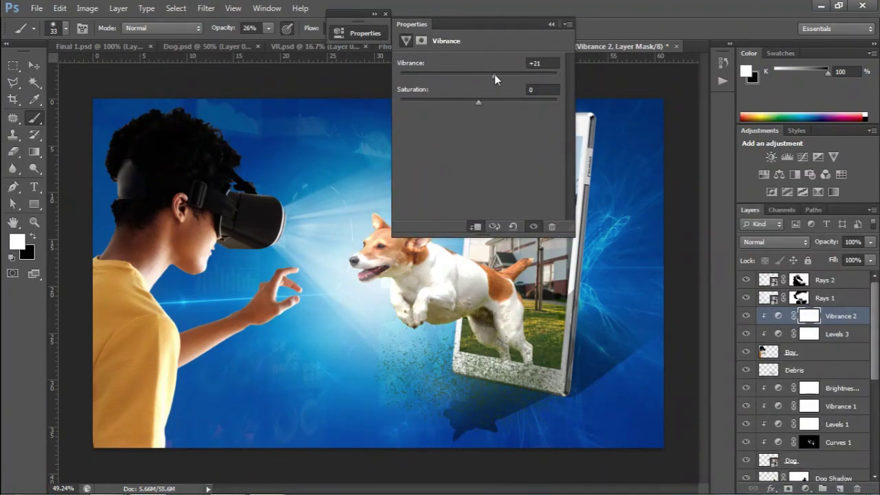
left_click(639, 157)
left_click(805, 488)
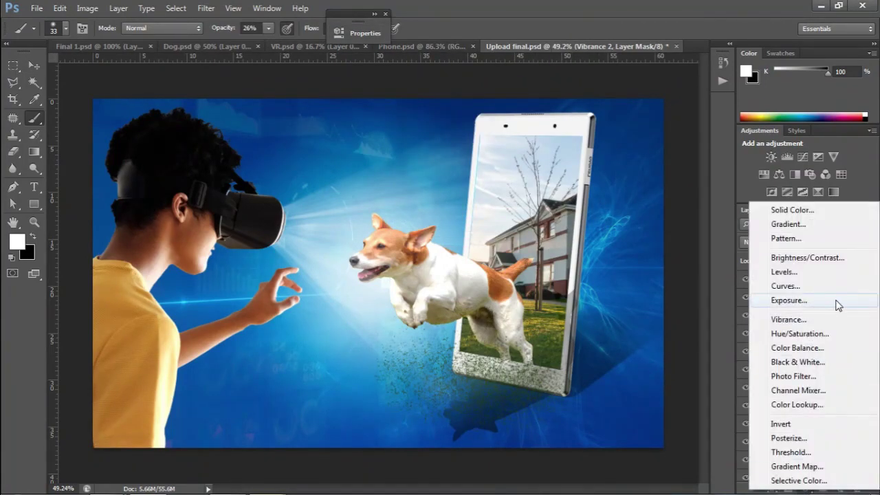
left_click(806, 258)
left_click_drag(475, 121, 487, 97)
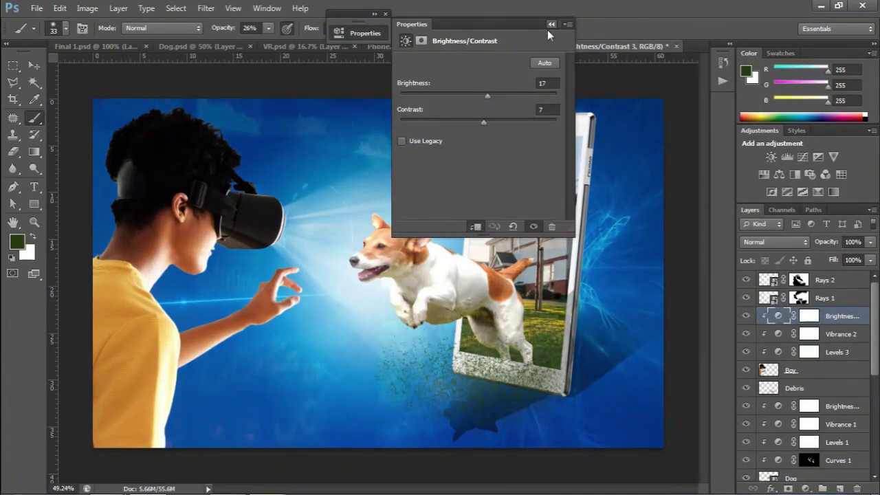
left_click(552, 24)
- Add a Curves adjustment above Boy with the curve bowed upward to lift midtones
left_click(853, 366)
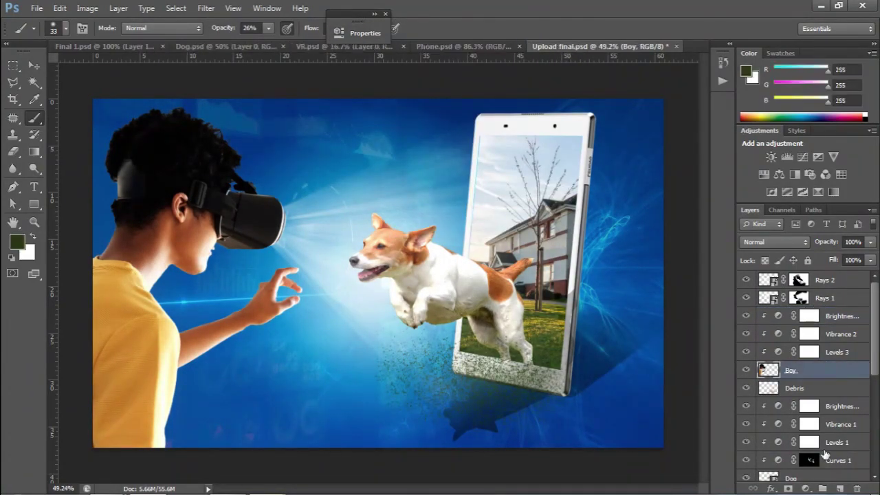
left_click(806, 488)
left_click(743, 285)
mouse_move(555, 94)
left_mouse_down()
mouse_move(534, 95)
mouse_move(542, 95)
left_mouse_up()
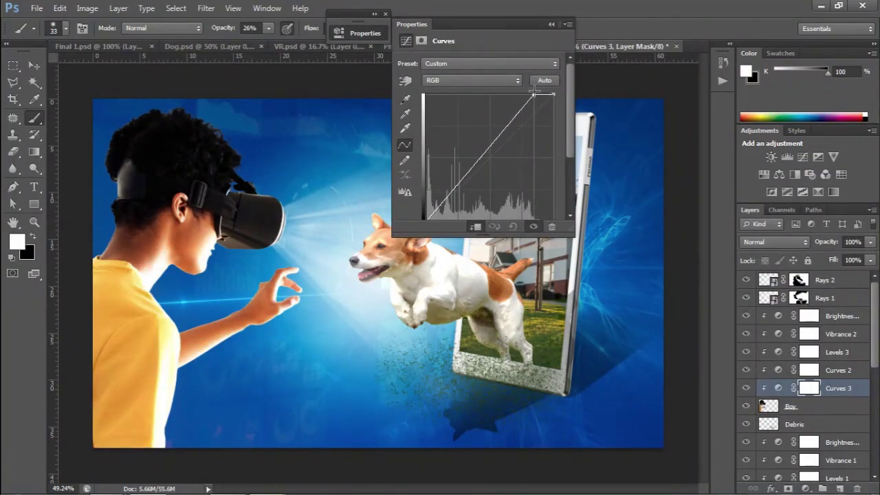
mouse_move(469, 171)
left_mouse_down()
mouse_move(456, 173)
mouse_move(455, 184)
left_mouse_up()
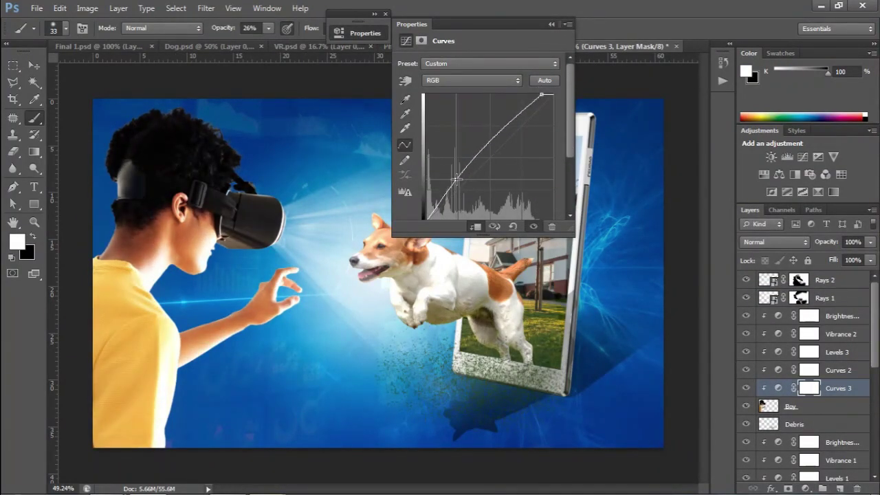
left_click(552, 25)
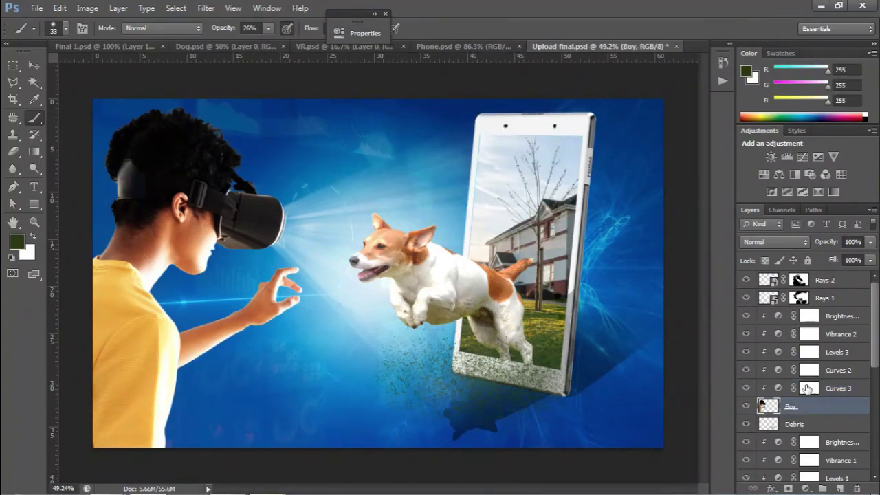
- Invert the Curves 3 mask and set a soft round brush with higher opacity and 76% flow
left_click(810, 388)
key("ctrl+i")
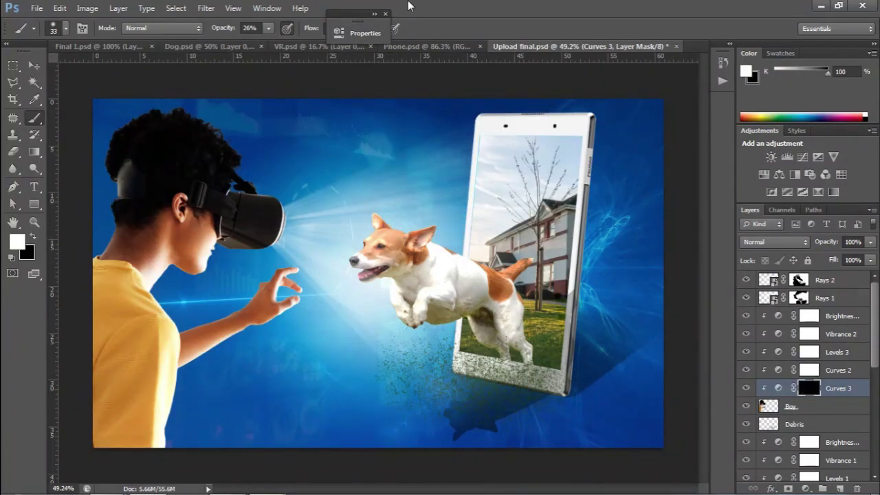
left_click(375, 14)
left_click(385, 14)
left_click(54, 28)
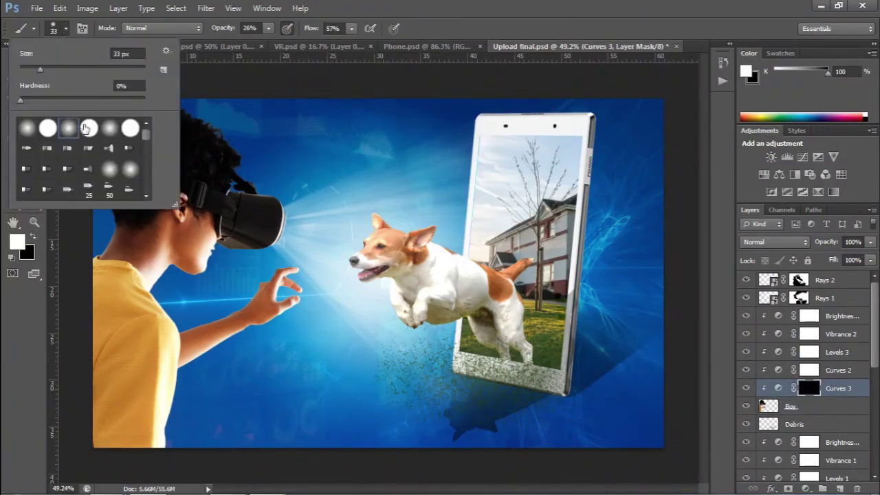
left_click_drag(269, 28, 311, 52)
left_click_drag(352, 29, 365, 43)
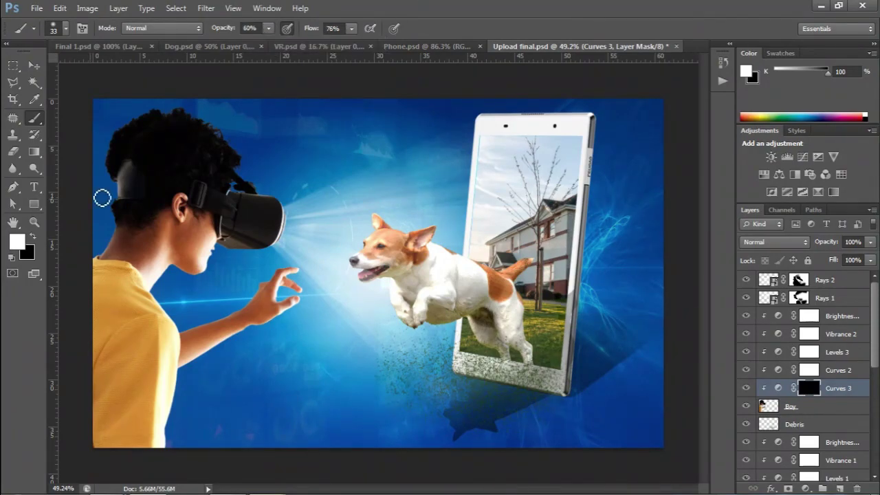
- Paint the brightening back onto the boy's cheek and neck with a smaller brush
key("bracketleft")
key("bracketleft")
key("bracketleft")
scroll(145, 108, "up", 1)
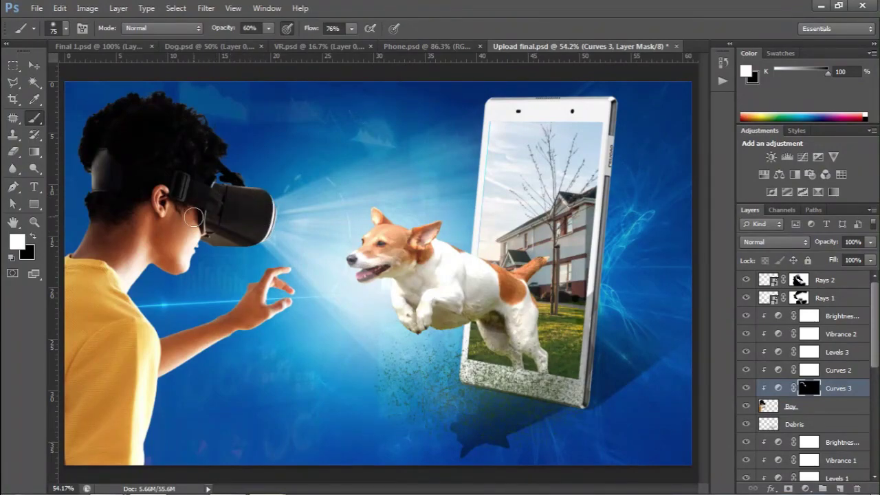
left_click_drag(193, 218, 179, 229)
scroll(144, 265, "up", 1)
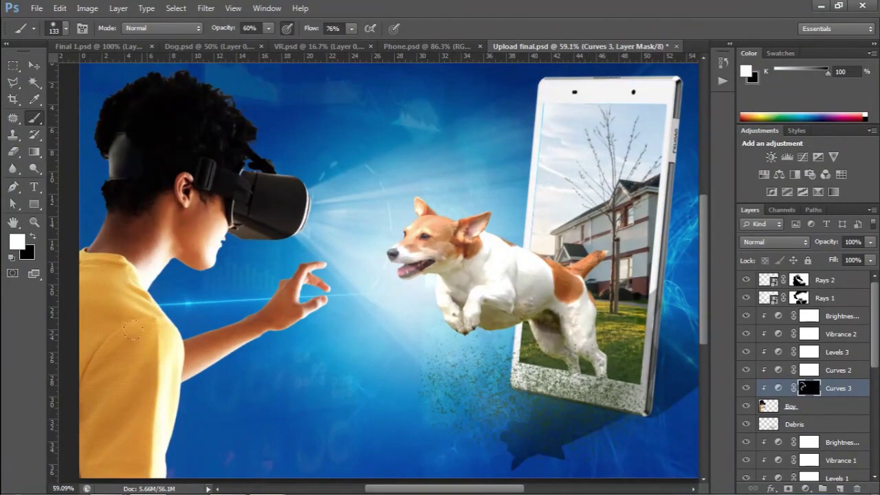
key("bracketleft")
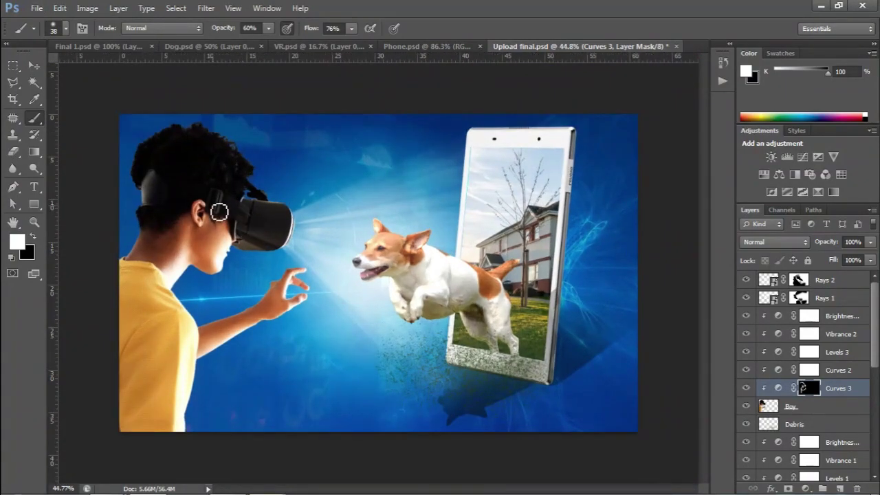
left_click(828, 388)
- Lighten the dog's midtones to about 1.09 in Levels 1 and adjust the black point
left_click(829, 353)
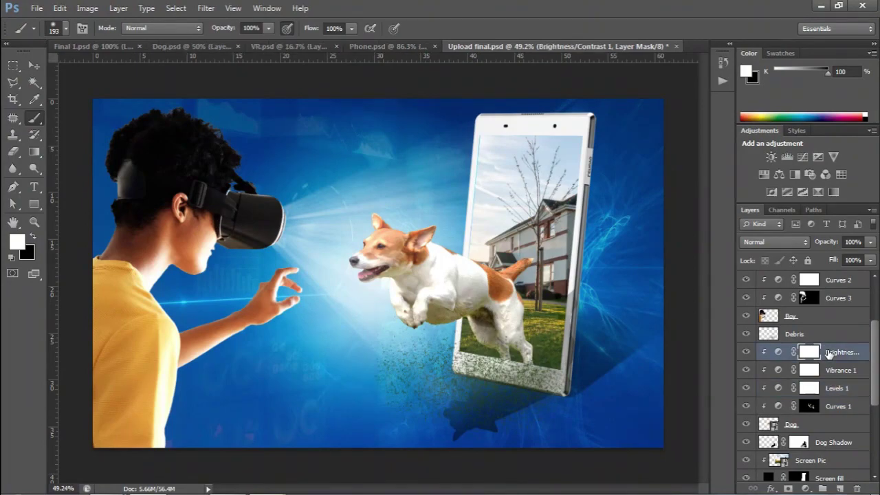
double_click(778, 388)
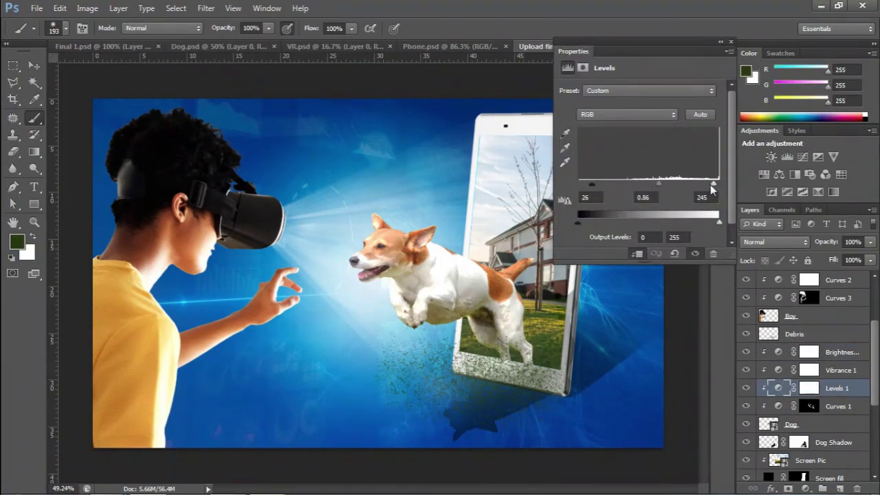
left_click_drag(654, 185, 649, 184)
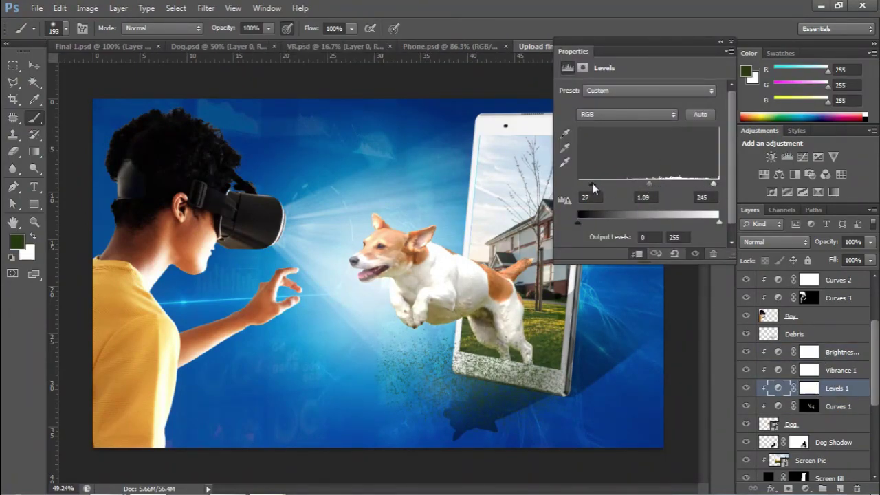
left_click_drag(591, 184, 587, 184)
- Bow the Curves 1 curve upward to brighten the dog, then toggle it to compare
double_click(778, 405)
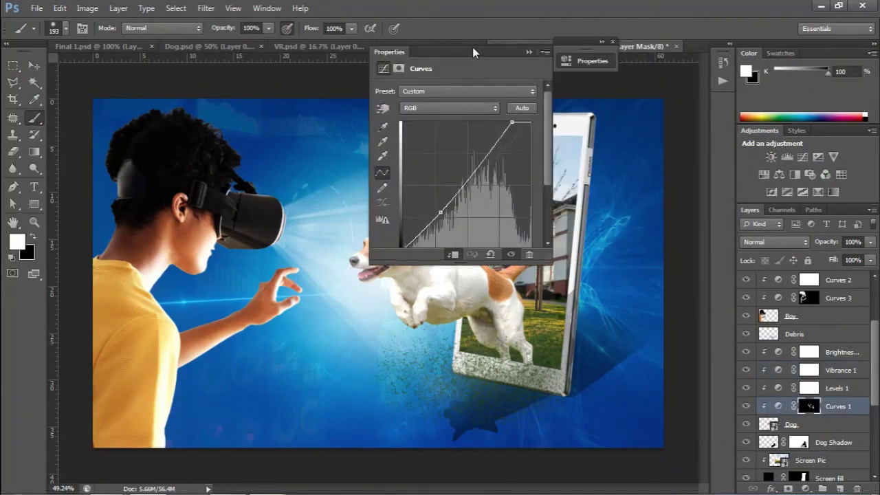
left_click_drag(473, 46, 669, 65)
left_click_drag(640, 222, 627, 219)
left_click(734, 52)
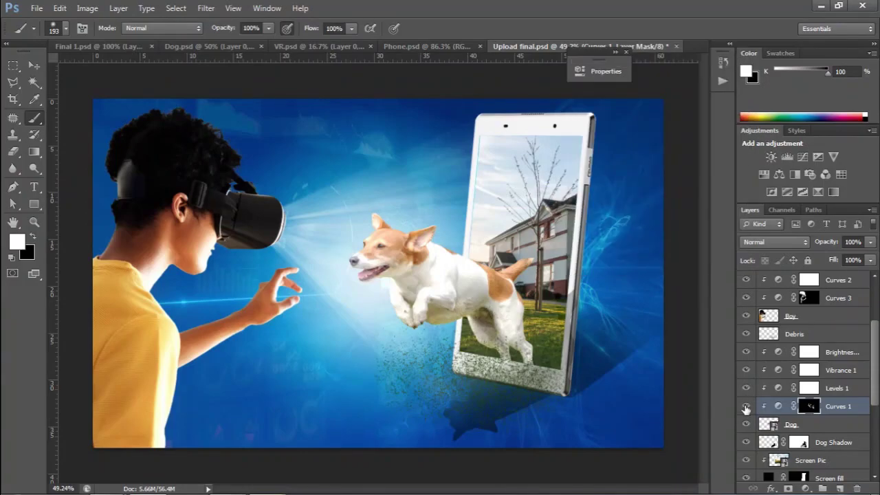
left_click(746, 406)
left_click(746, 405)
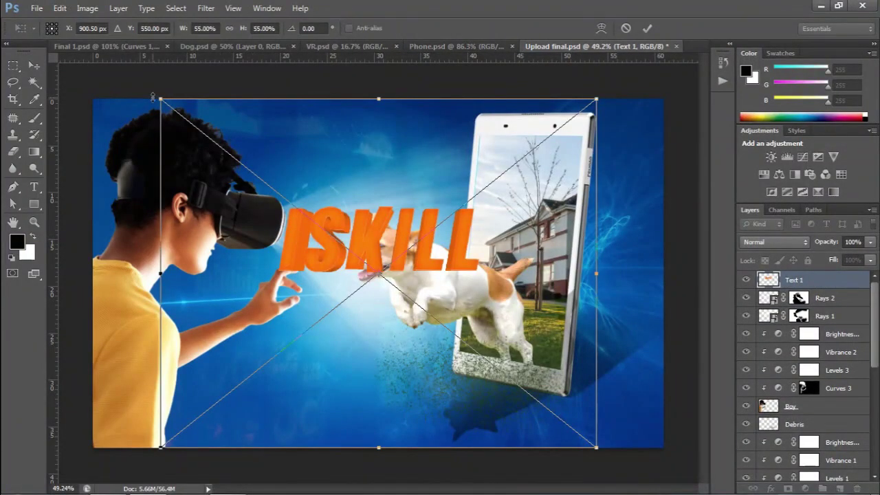
- Shrink ISKILL and 3D Effect, placing 3D Effect beneath ISKILL in the lower left
left_click_drag(265, 200, 284, 381)
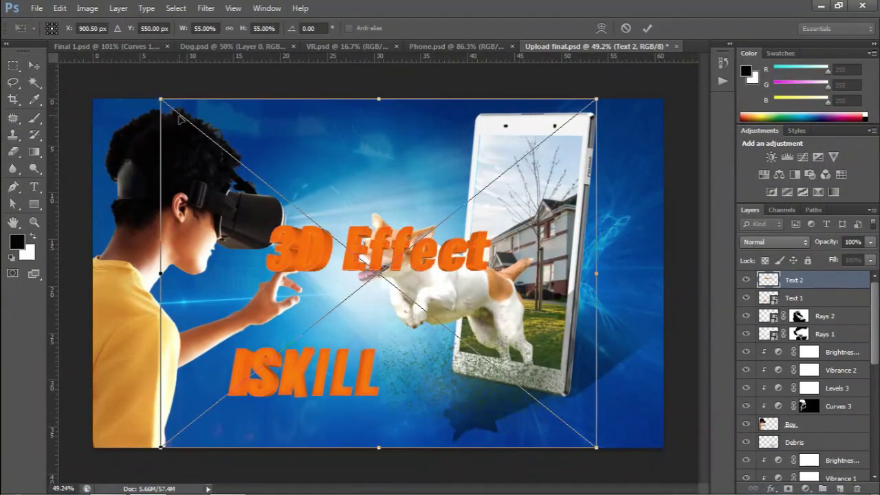
left_click_drag(180, 120, 317, 233)
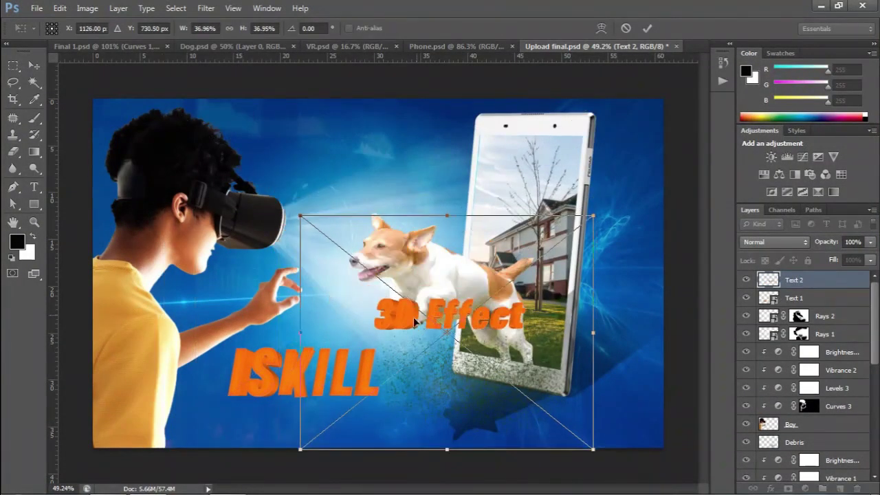
left_click_drag(447, 334, 298, 437)
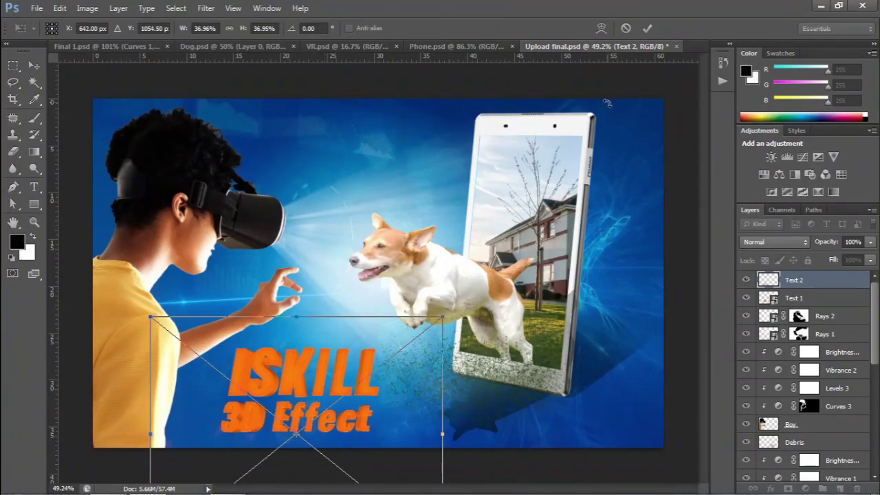
key("Return")
- Resize the ISKILL text slightly, then nudge both text layers left together
left_click(794, 298)
key("ctrl+t")
left_click_drag(465, 270, 459, 273)
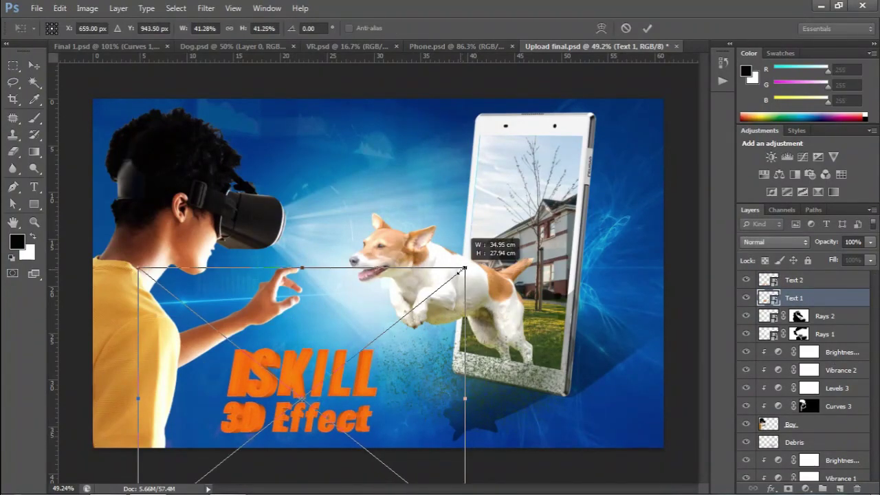
key("Return")
left_click(820, 284, "ctrl")
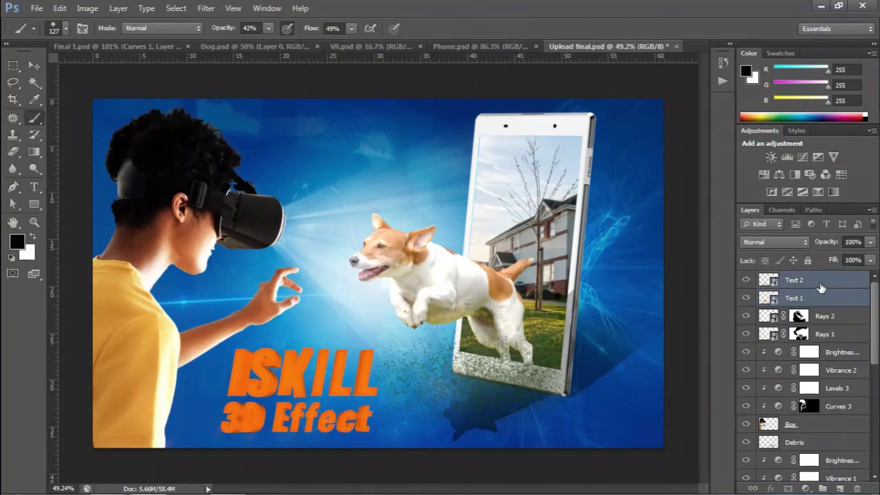
key("ctrl+t")
key("shift+Left")
key("shift+Left")
key("shift+Left")
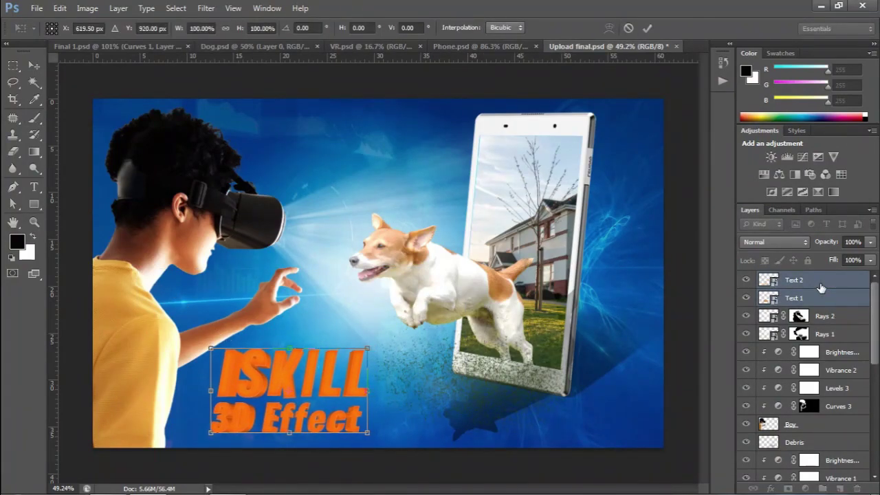
- Set the dog's Vibrance 1 saturation to +77
left_click(647, 28)
left_click(837, 377)
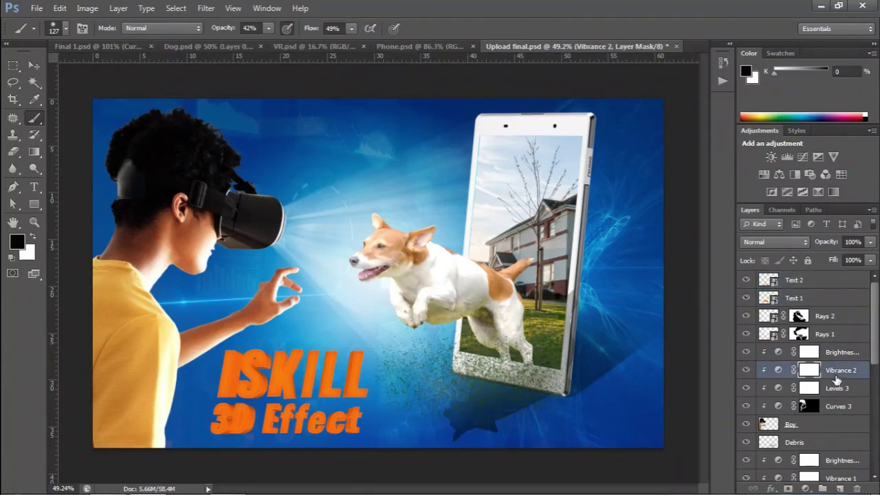
scroll(837, 380, "down", 2)
double_click(778, 352)
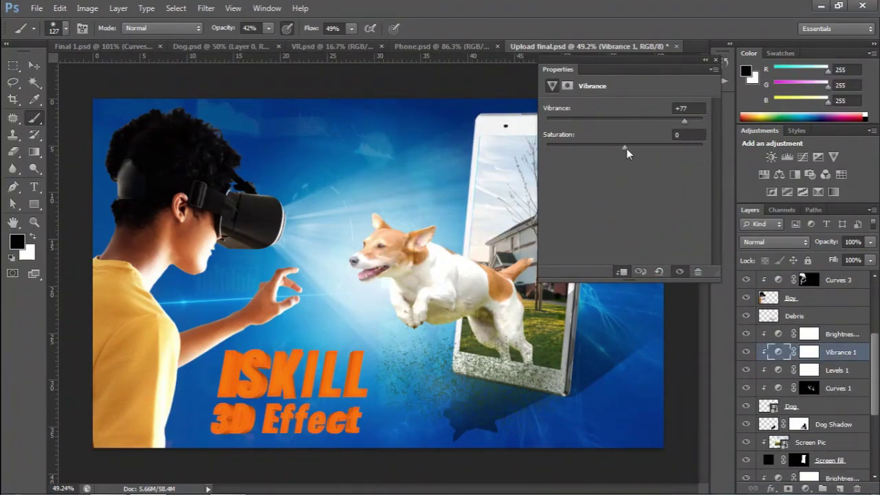
left_click_drag(639, 153, 623, 151)
left_click(684, 134)
- Lower Brightness/Contrast 1 to -35/-29 to darken the dog, then compare with Curves 1 toggled
left_click(704, 60)
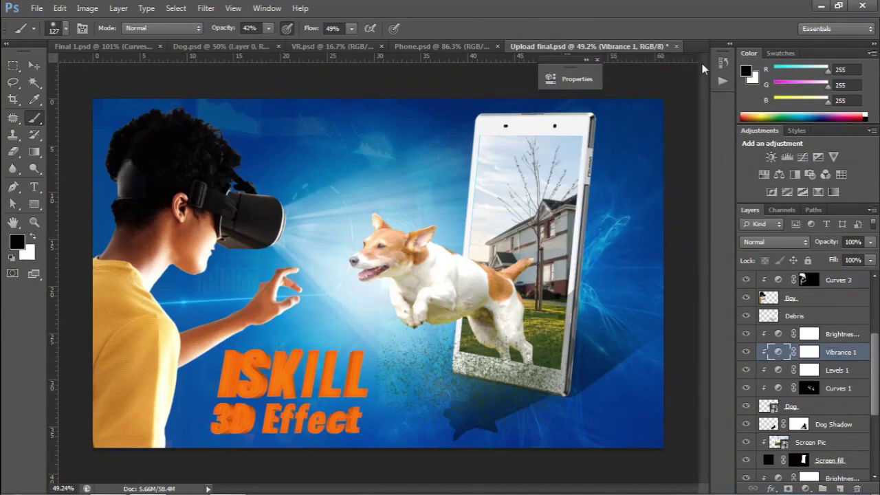
left_click(781, 335)
double_click(781, 335)
left_click_drag(495, 78, 716, 88)
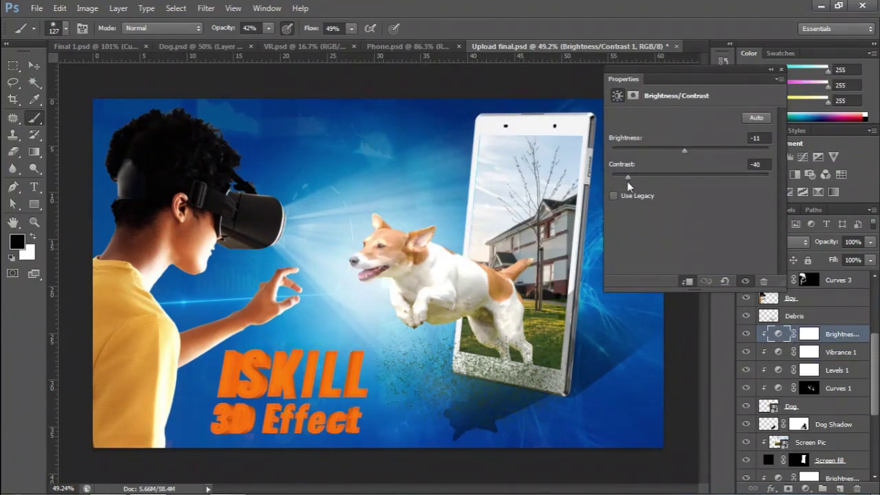
left_click_drag(686, 154, 673, 150)
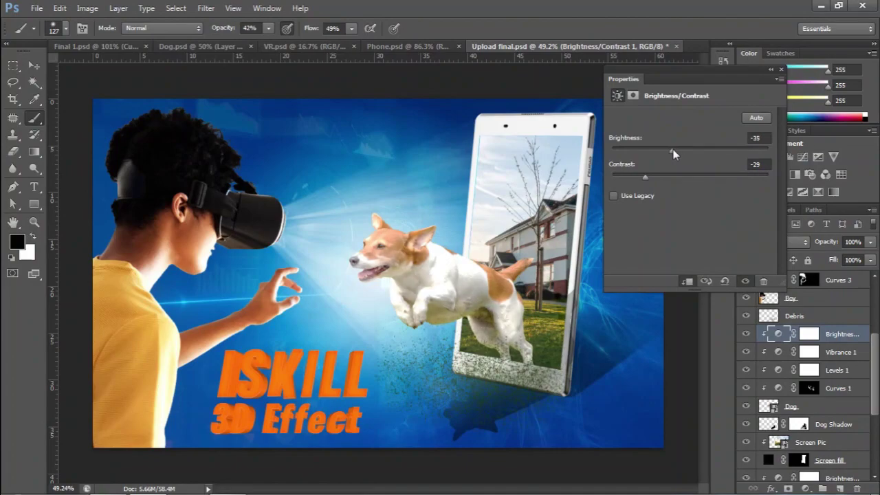
left_click(771, 69)
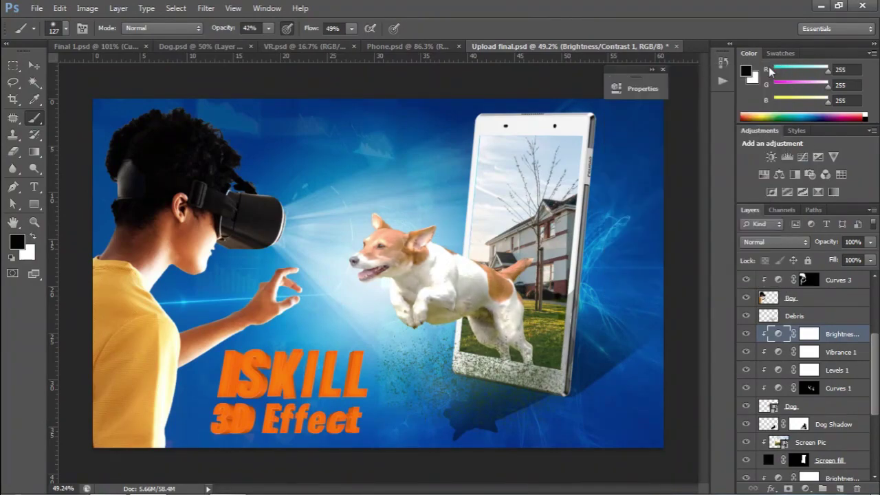
left_click(850, 388)
left_click(747, 389)
left_click(747, 389)
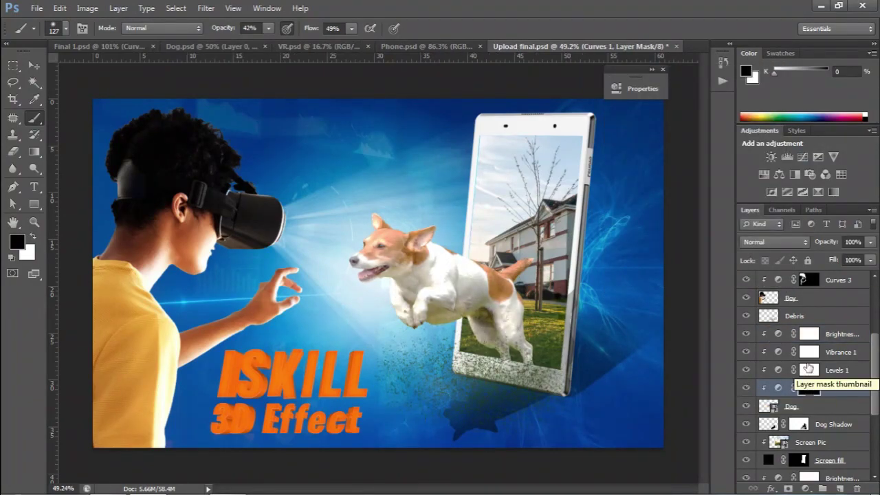
- Select every layer from Text 2 down to the bottom and group them into Group 1
scroll(809, 309, "up", 4)
left_click(805, 282)
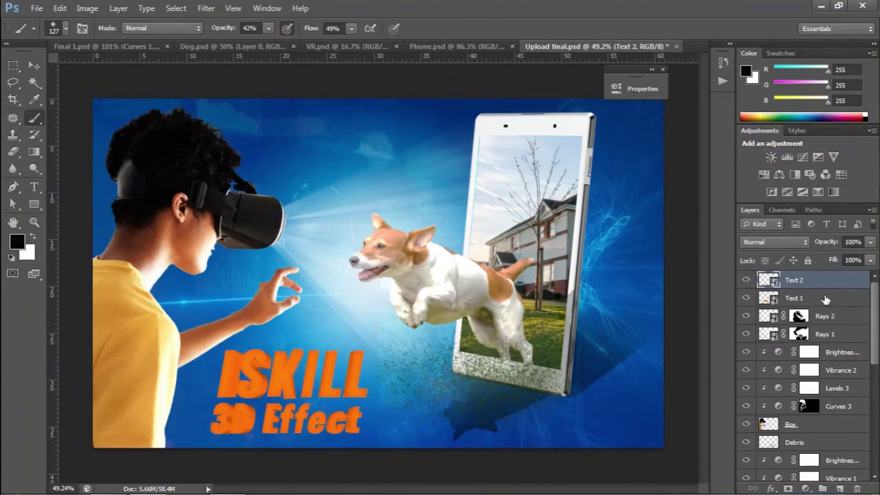
scroll(826, 300, "down", 10)
left_click(813, 472, "shift")
key("ctrl+g")
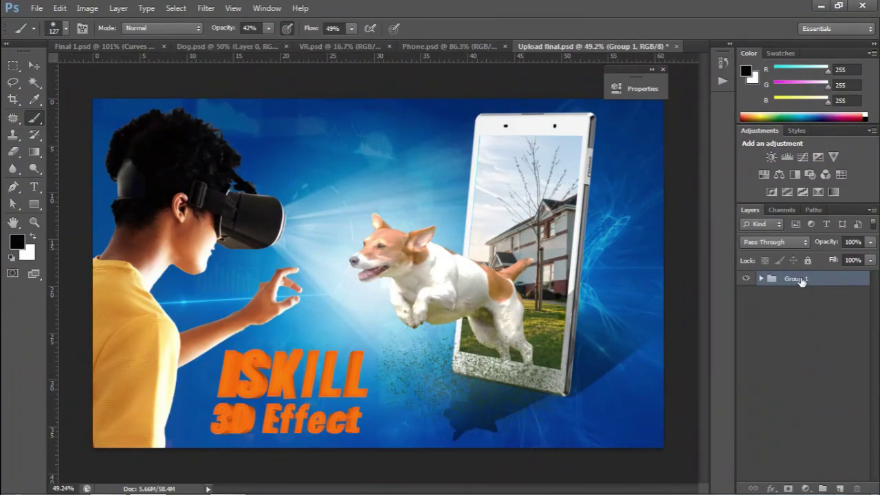